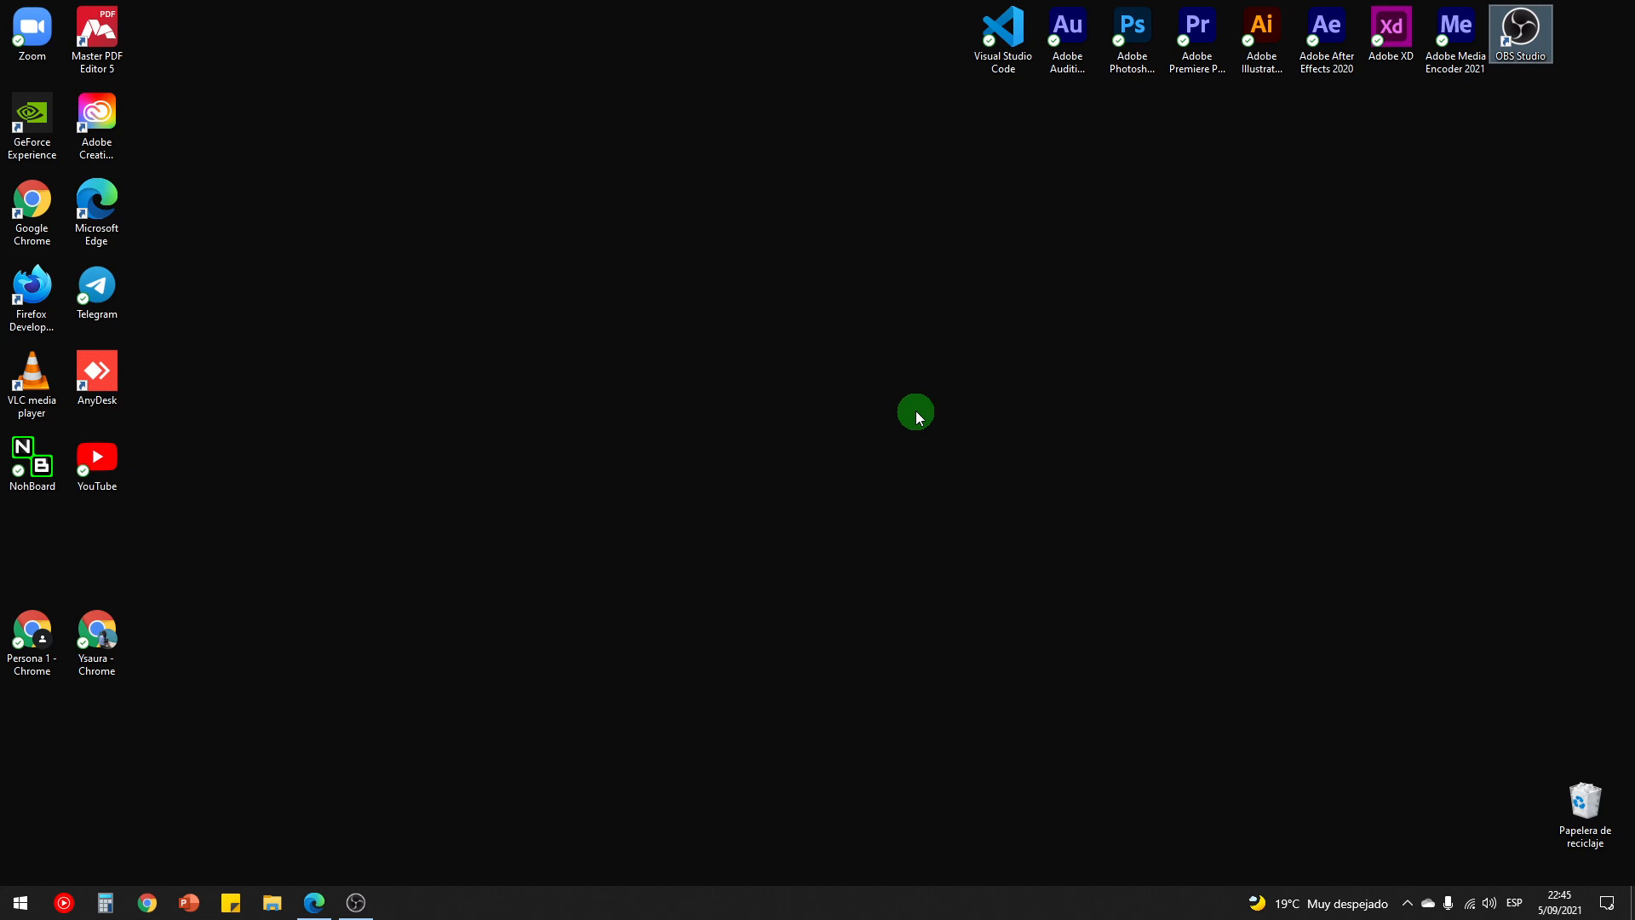
# Step: Open Word with a new blank document and hide the formatting marks
pyautogui.click(21, 902)
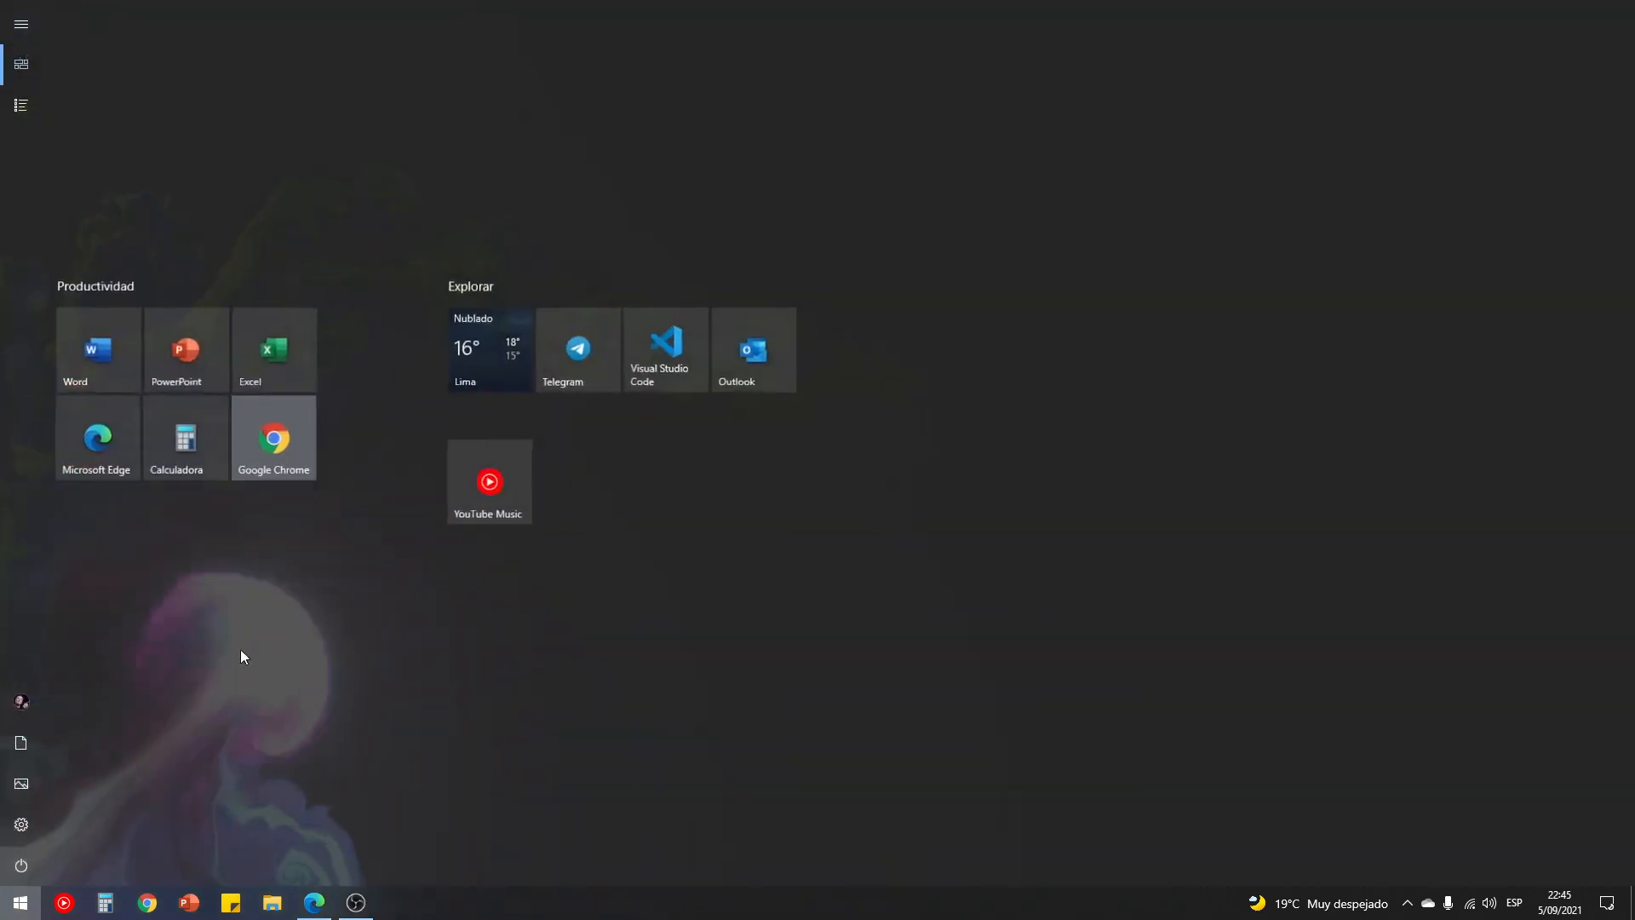
pyautogui.click(95, 356)
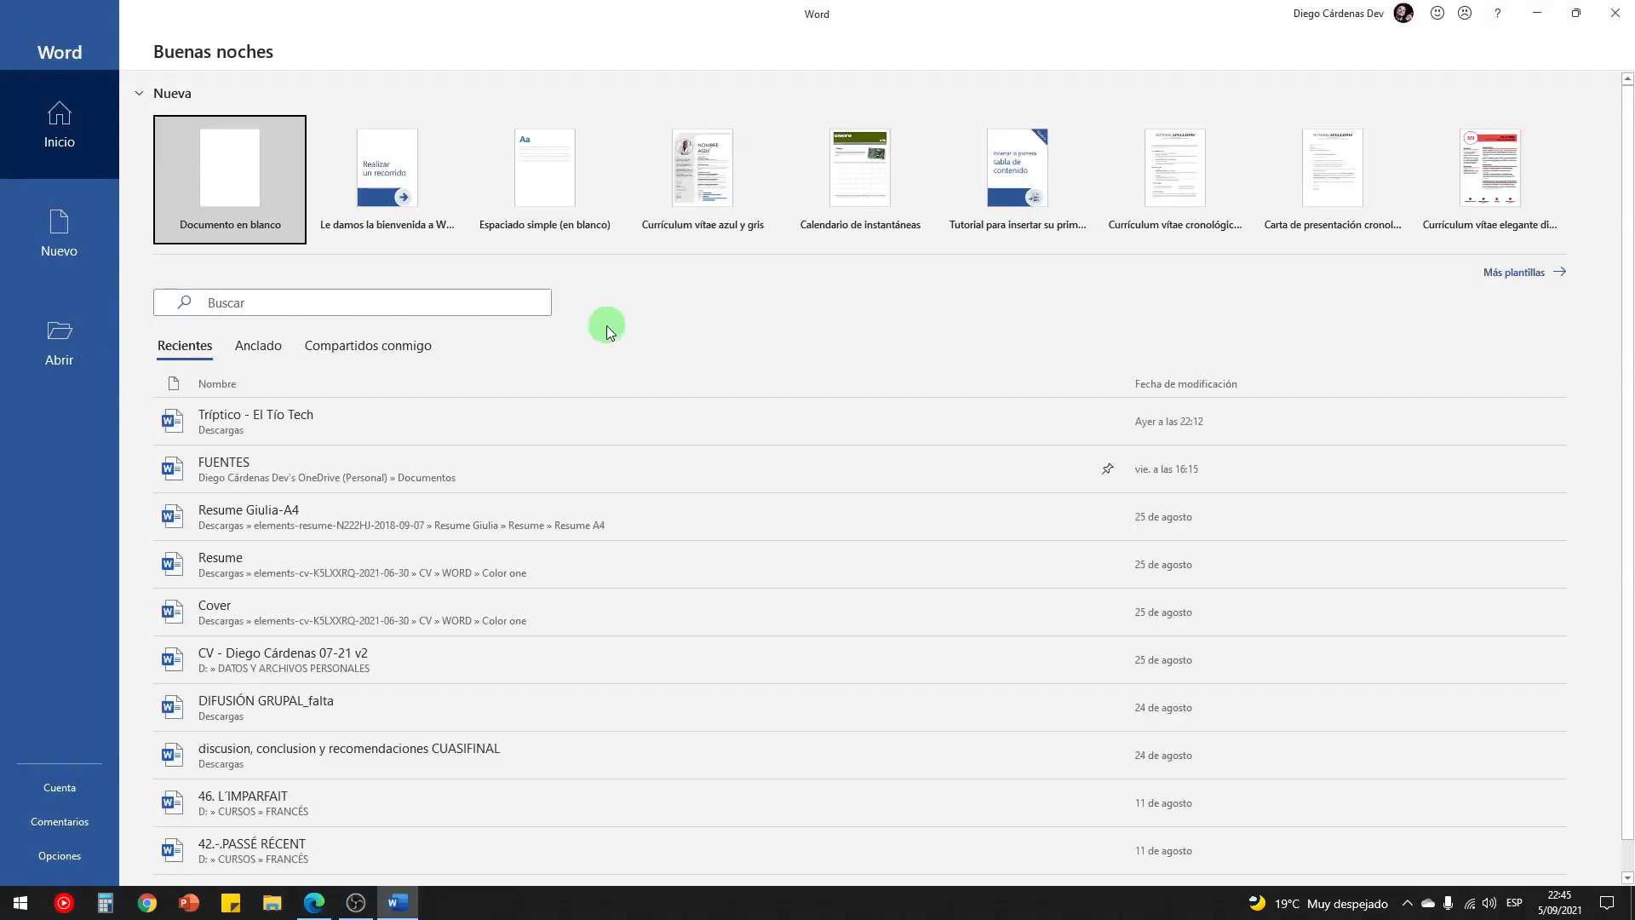
pyautogui.click(217, 177)
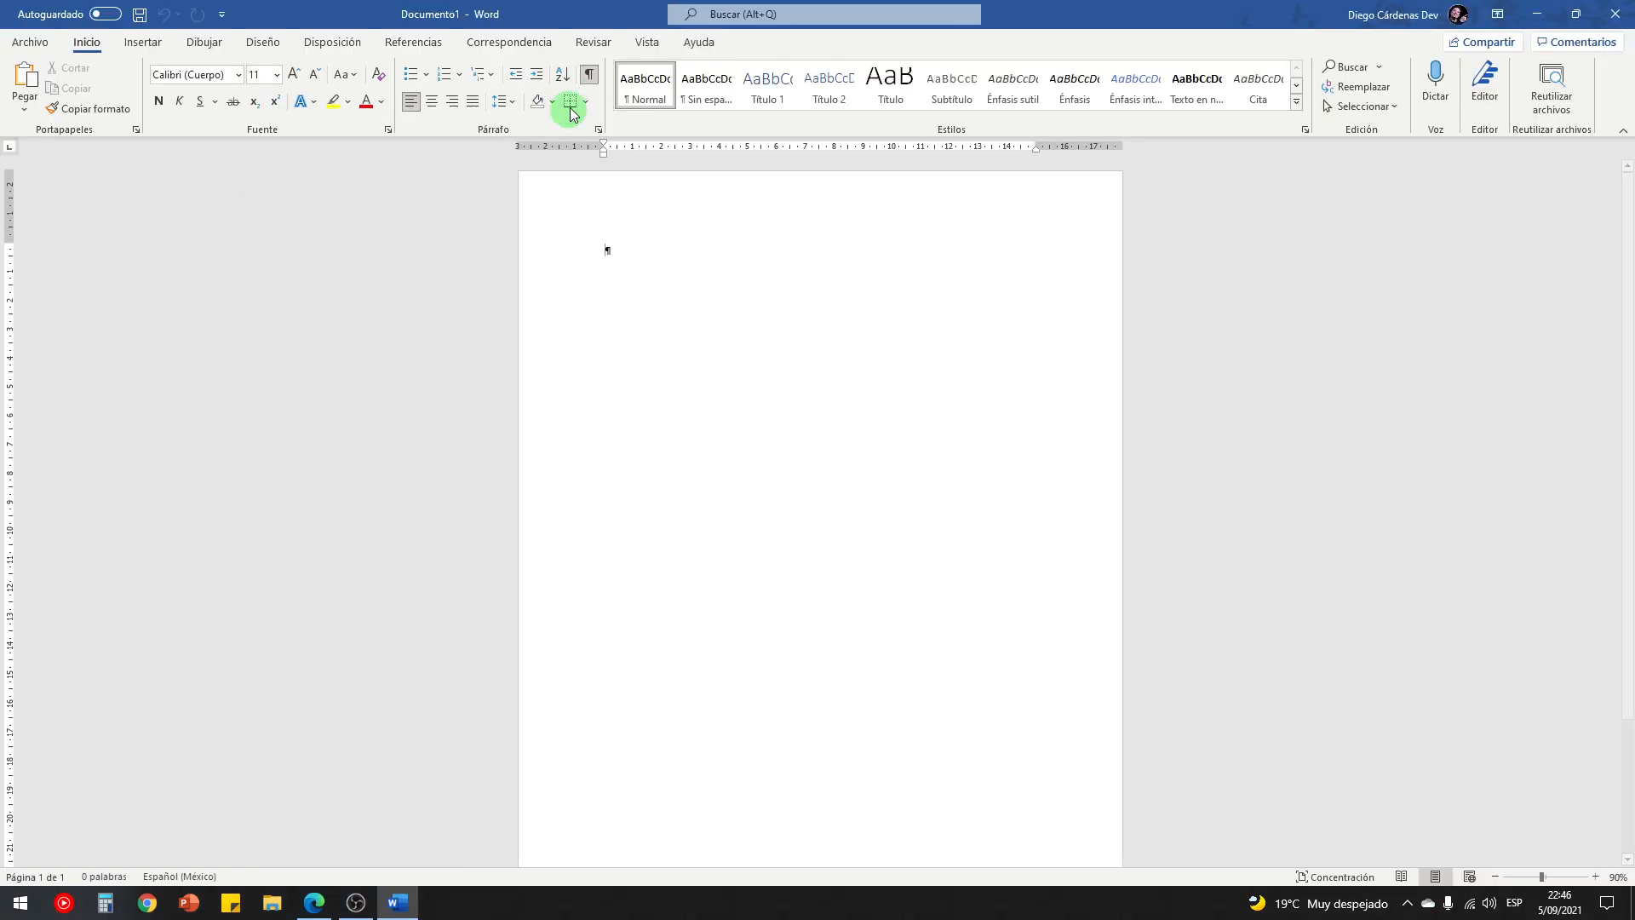
pyautogui.click(589, 75)
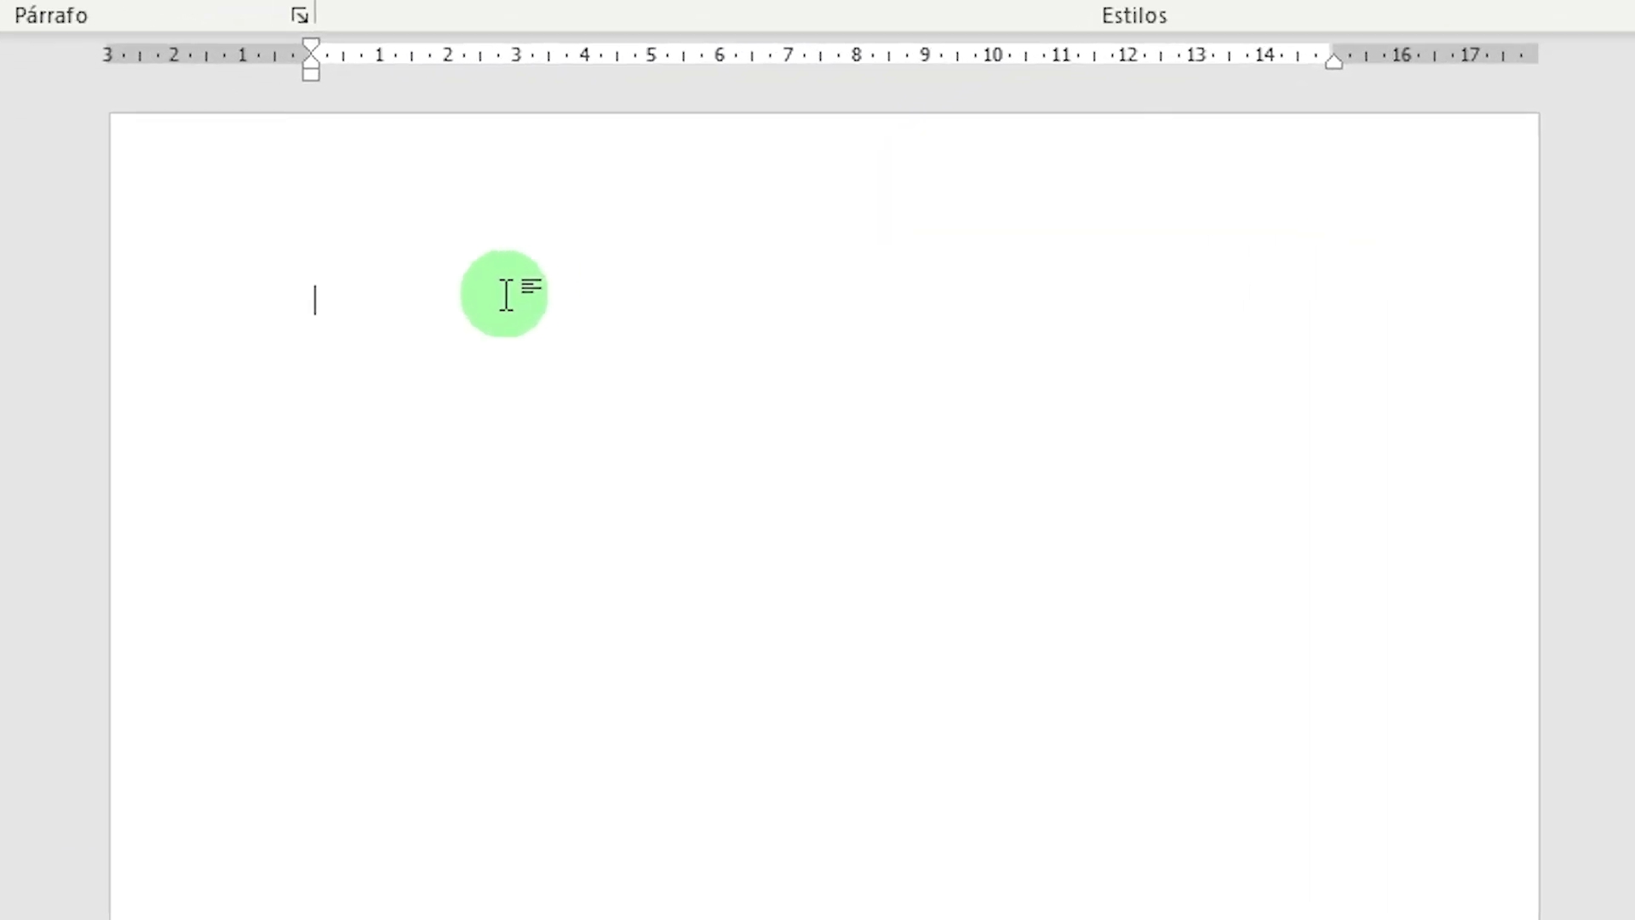
# Step: Generate 35 paragraphs of placeholder text with =lorem(35)
pyautogui.write('=')
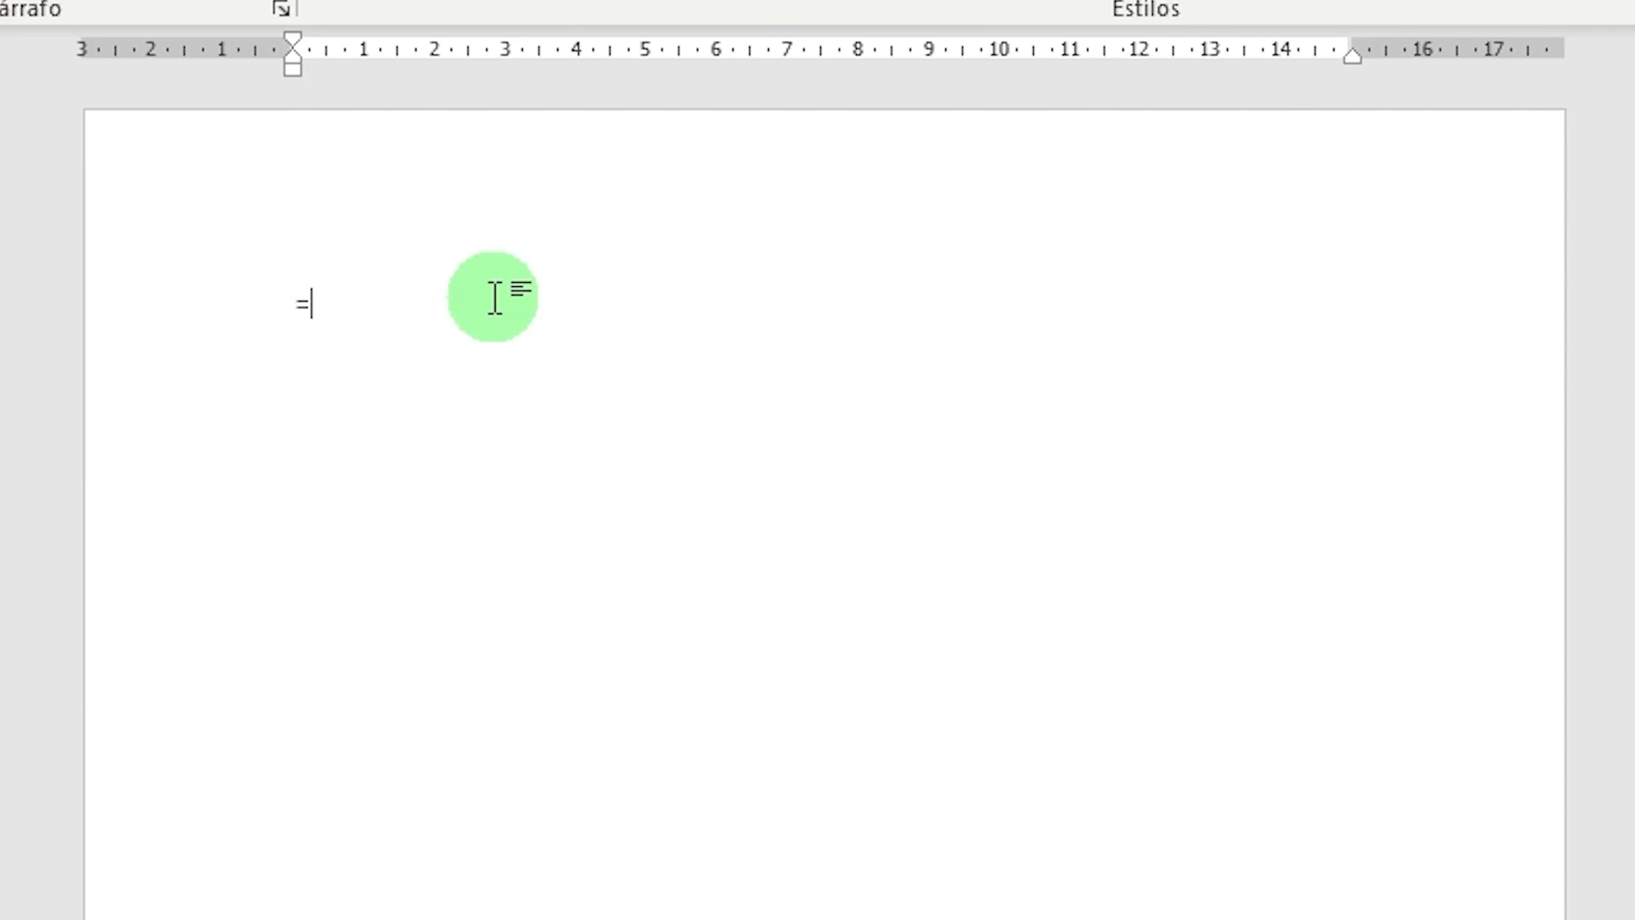
pyautogui.write('lorem(35')
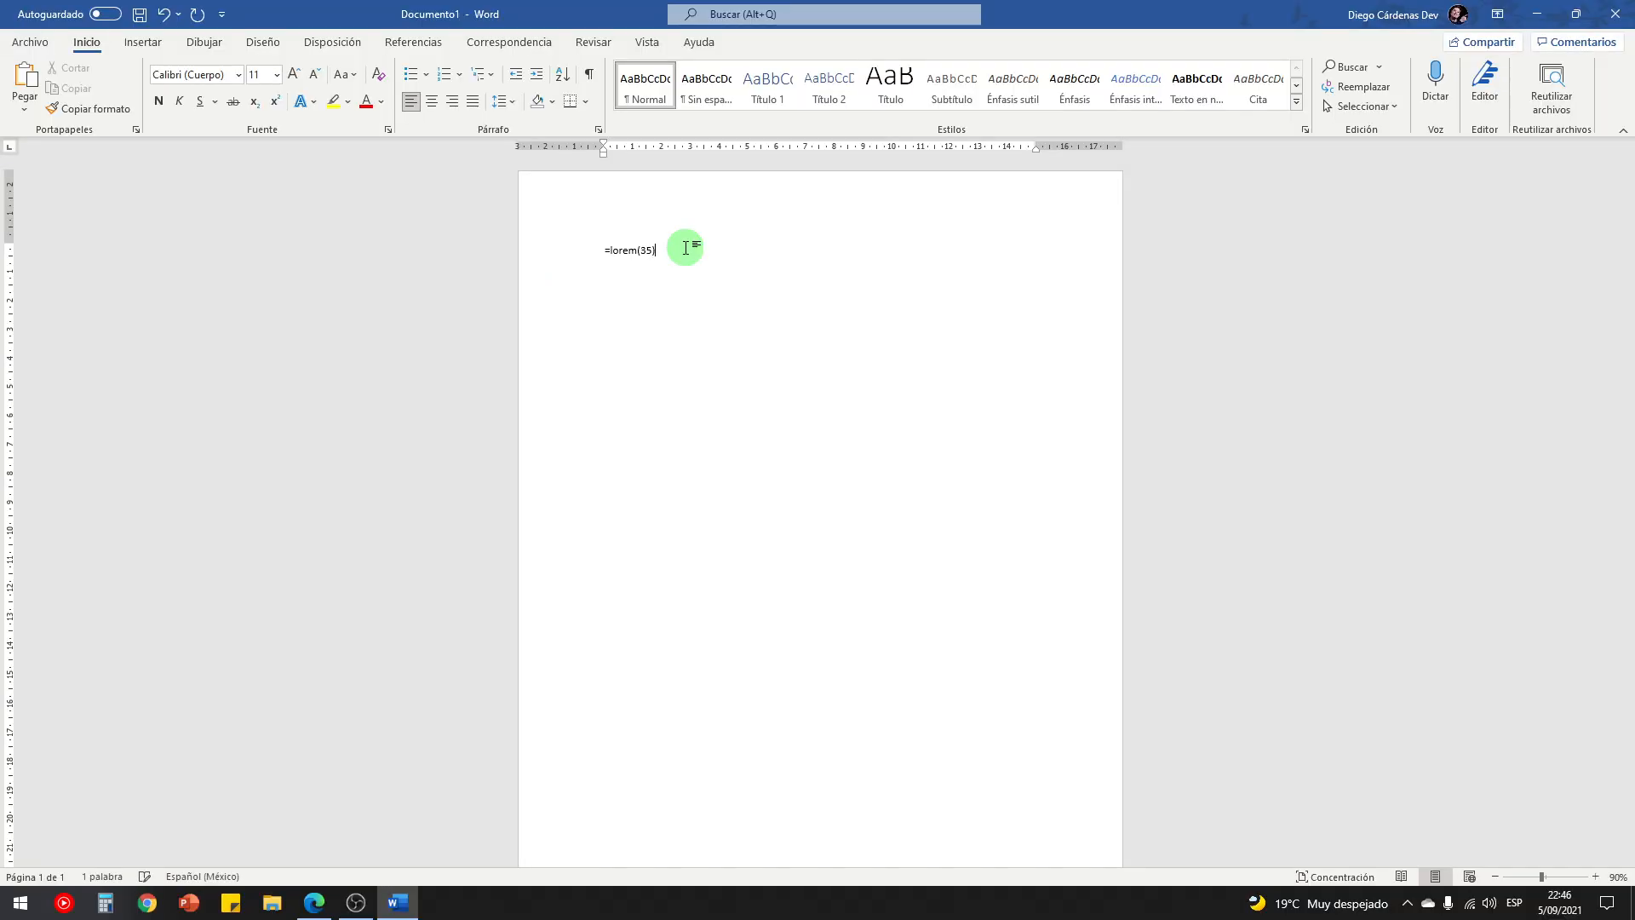
pyautogui.write(')')
pyautogui.press('Return')
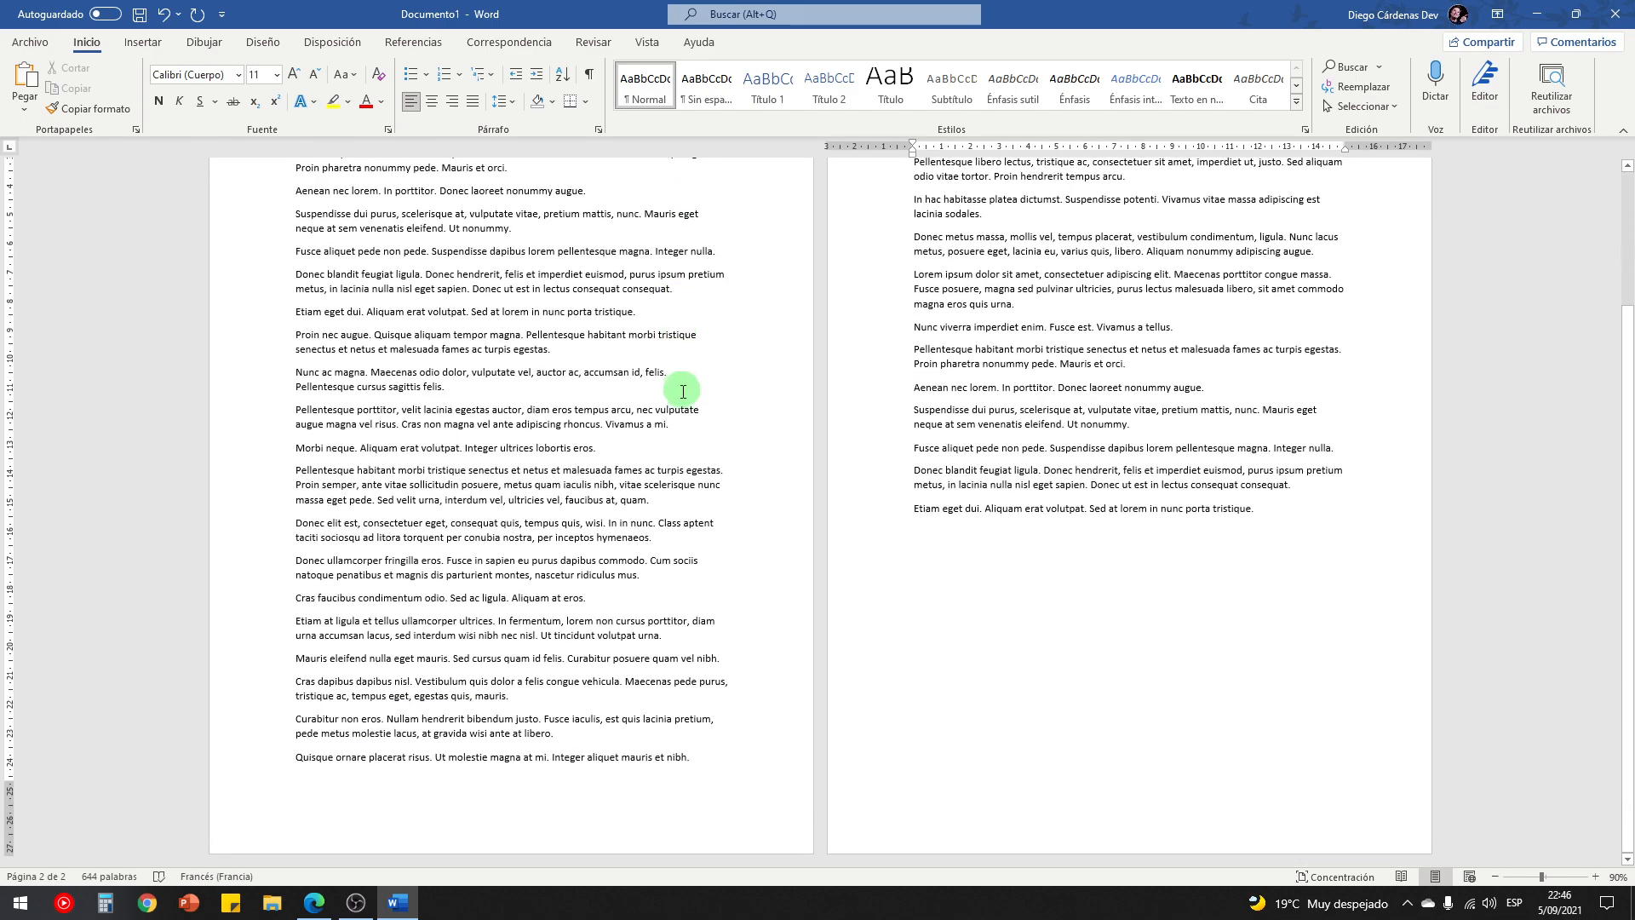
pyautogui.moveTo(1278, 653); pyautogui.dragTo(906, 224)
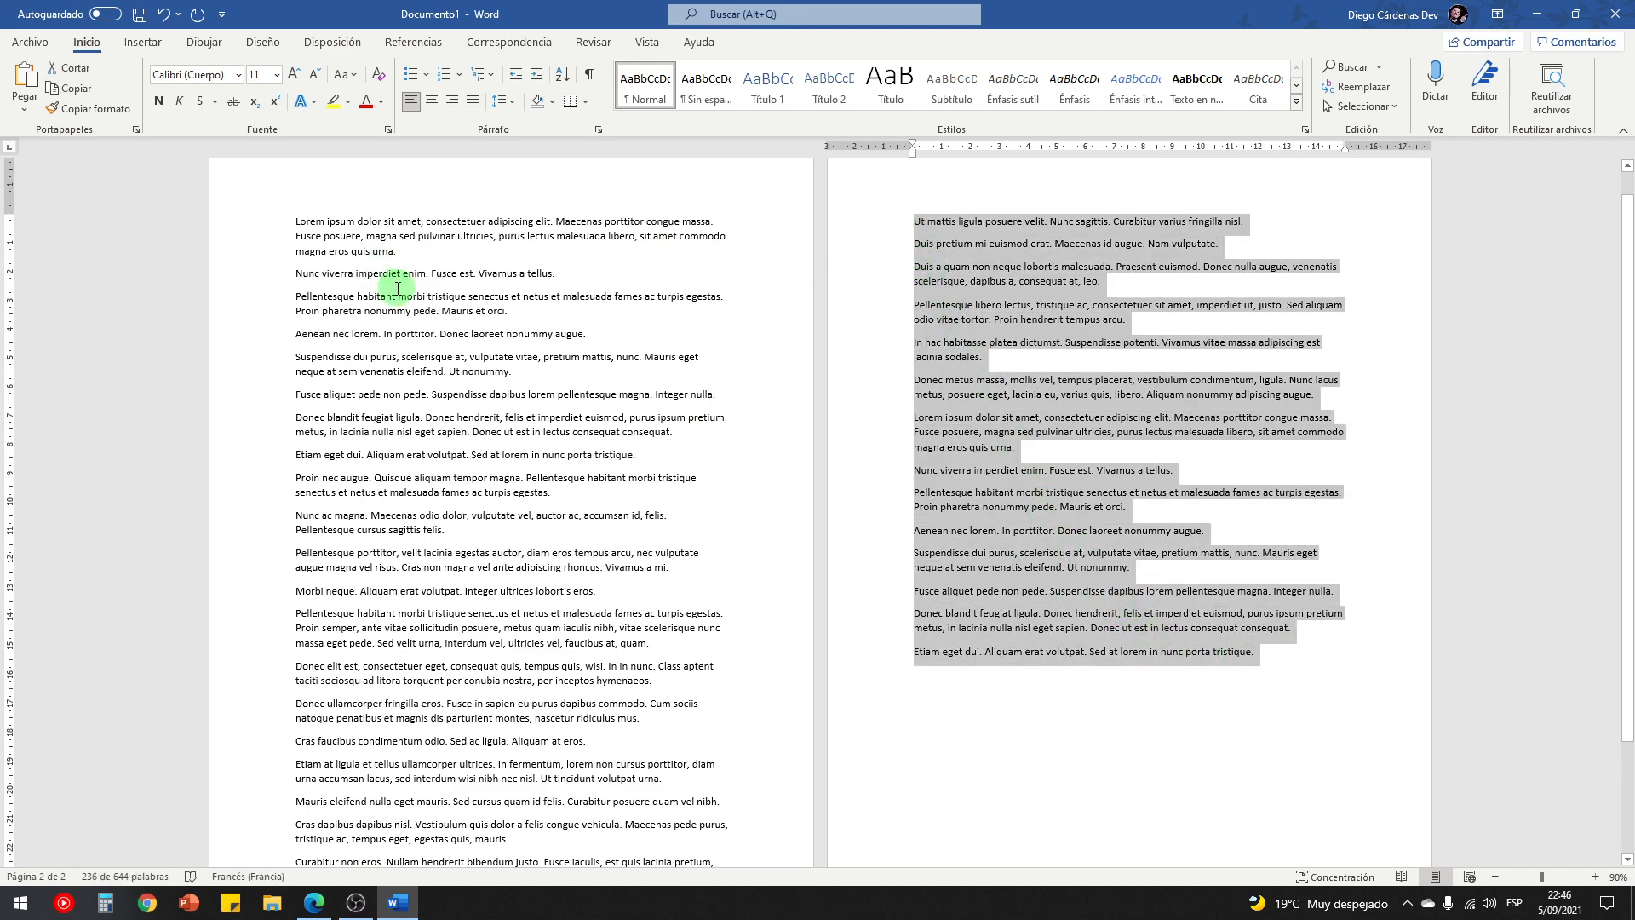
pyautogui.click(292, 226)
pyautogui.scroll(-3, 399, 344)
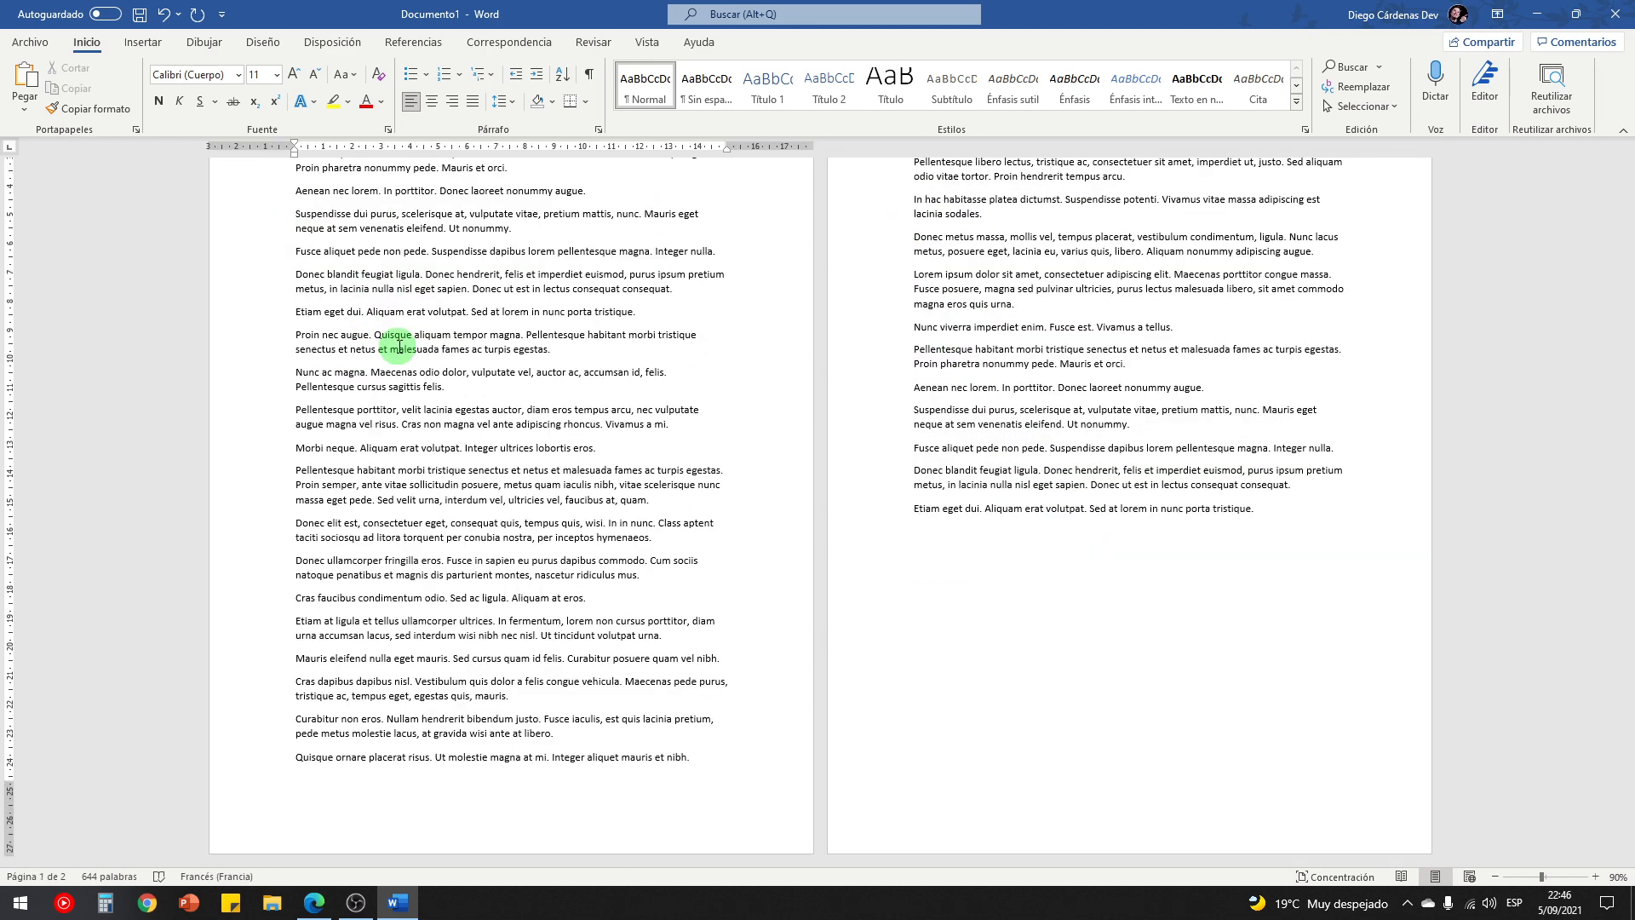
pyautogui.scroll(4, 398, 345)
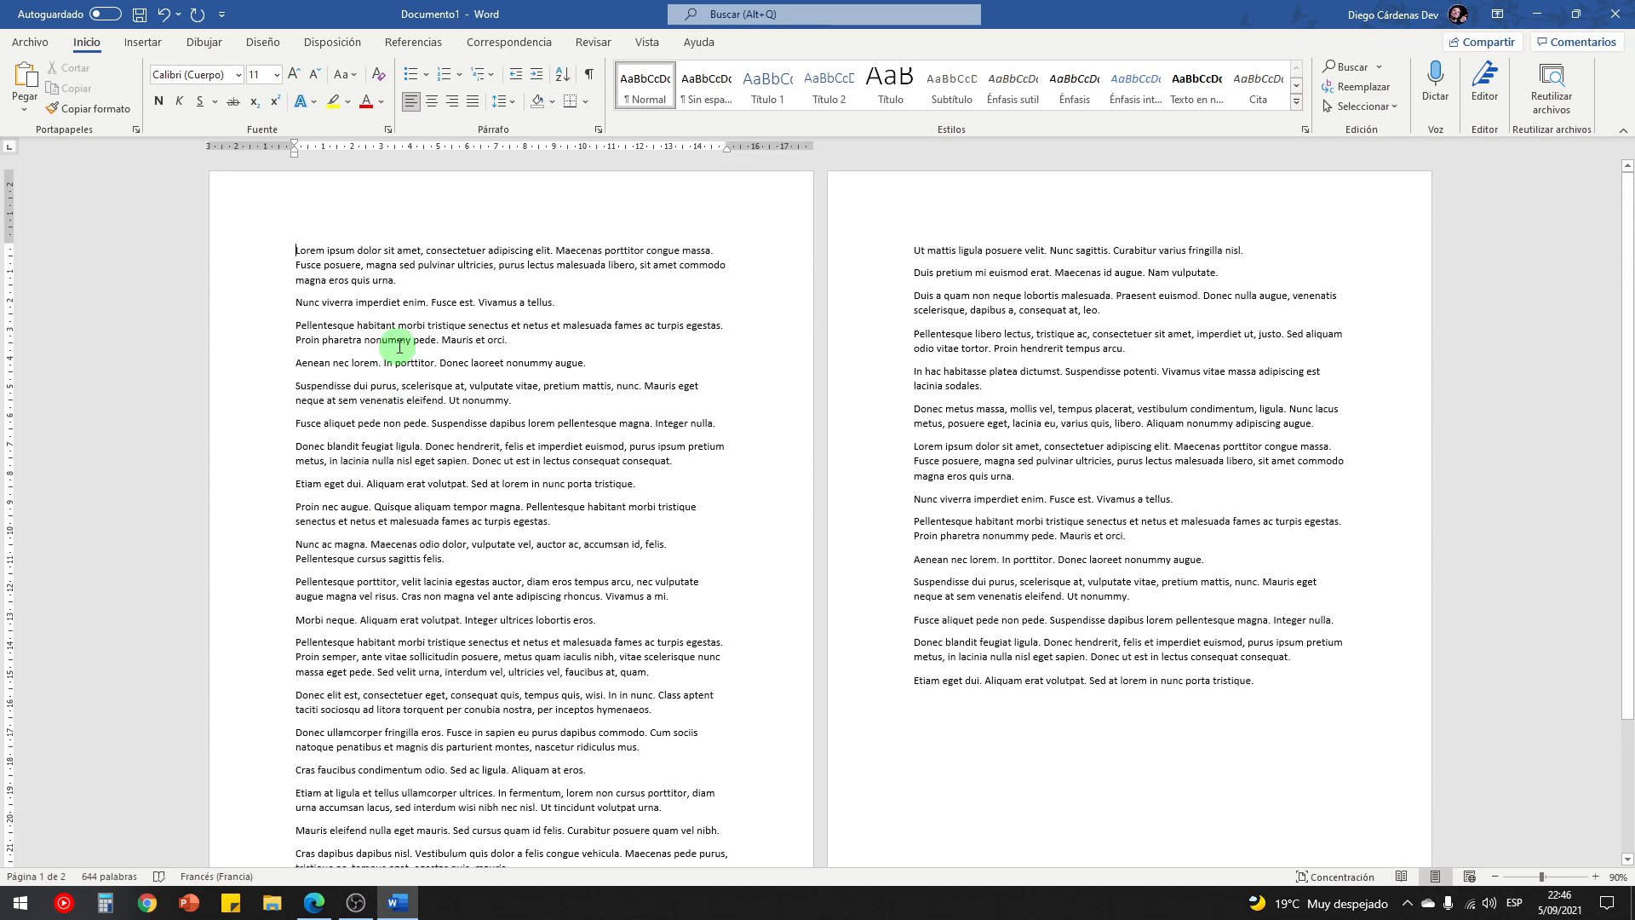
# Step: Insert the stock photo of the tiger on a new line after the first page's paragraph beginning "Etiam eget dui"
pyautogui.click(638, 484)
pyautogui.press('Return')
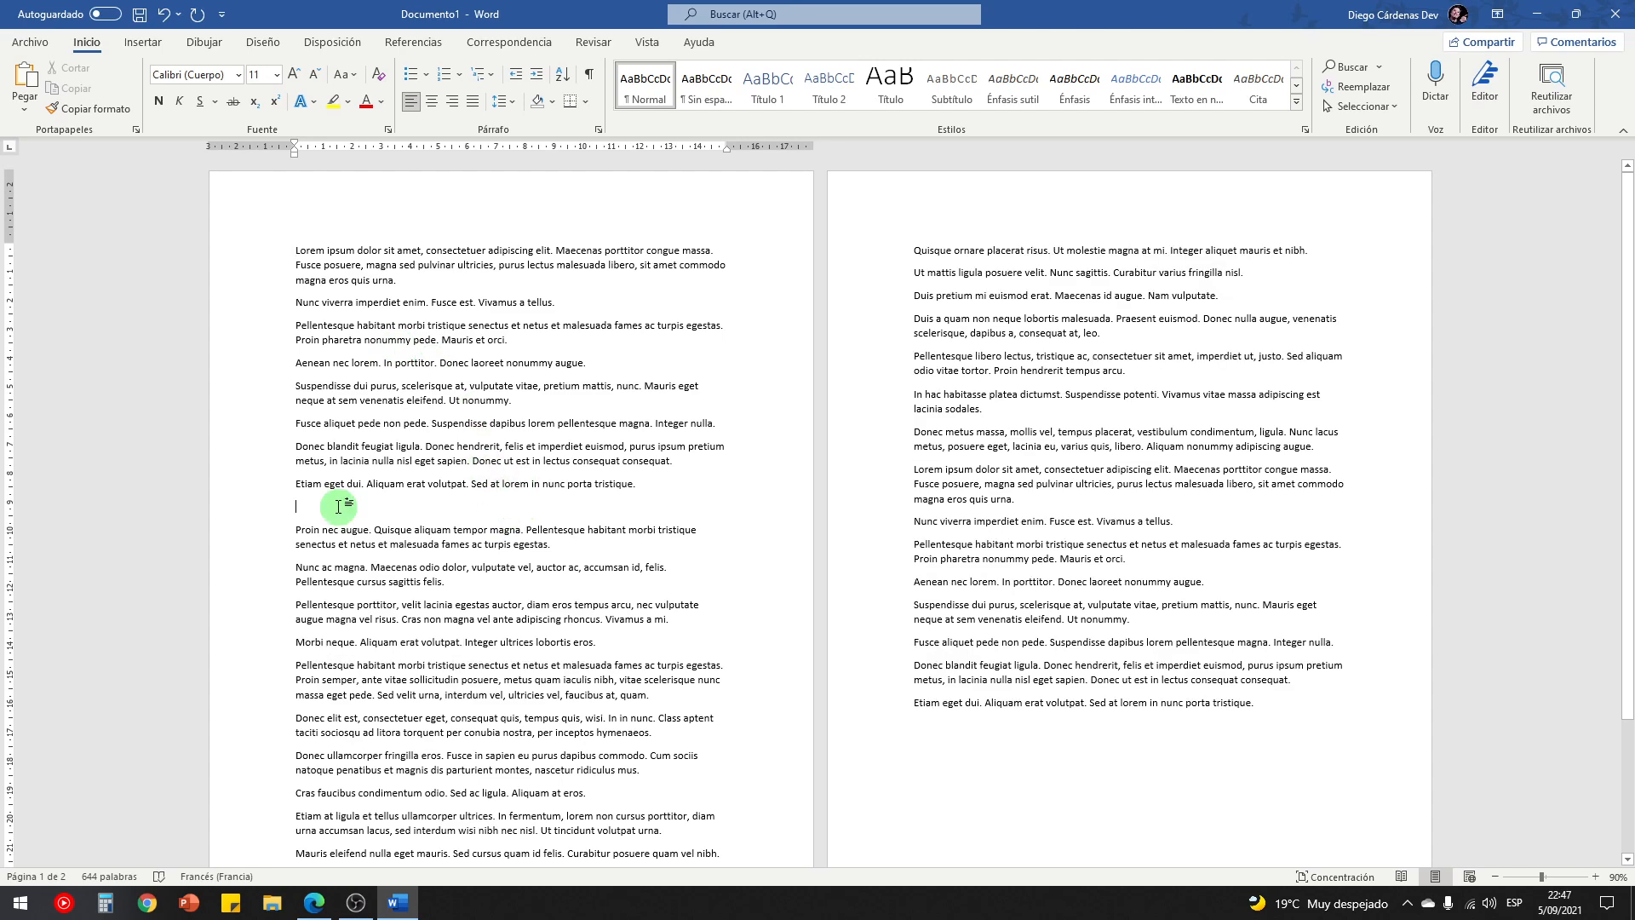
pyautogui.click(143, 42)
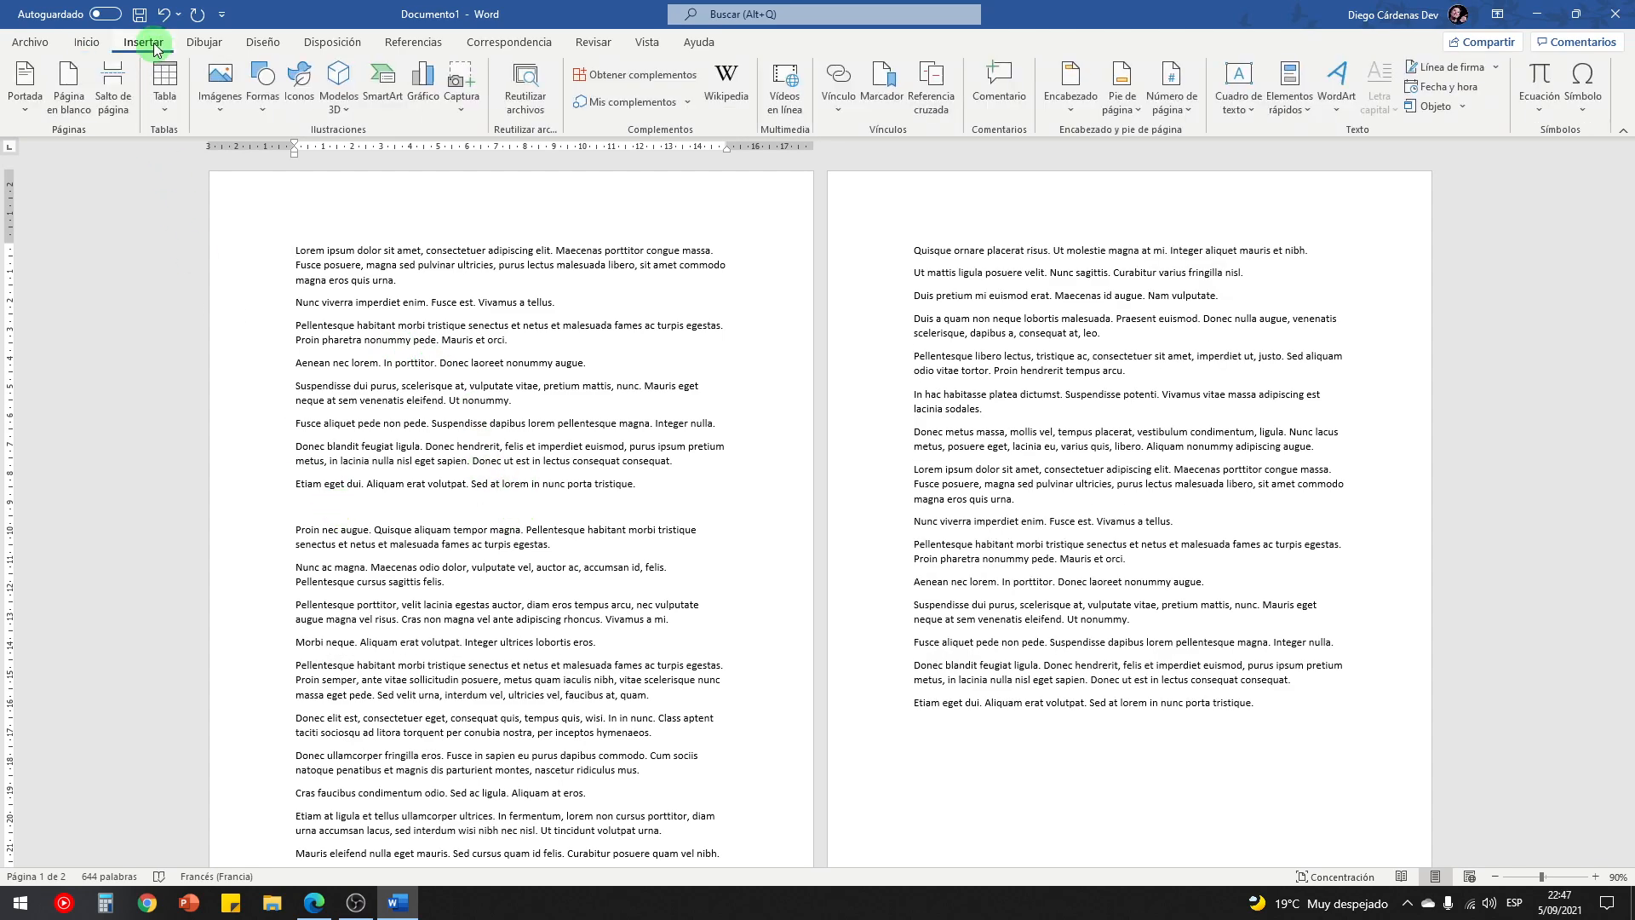
pyautogui.click(220, 94)
pyautogui.click(273, 182)
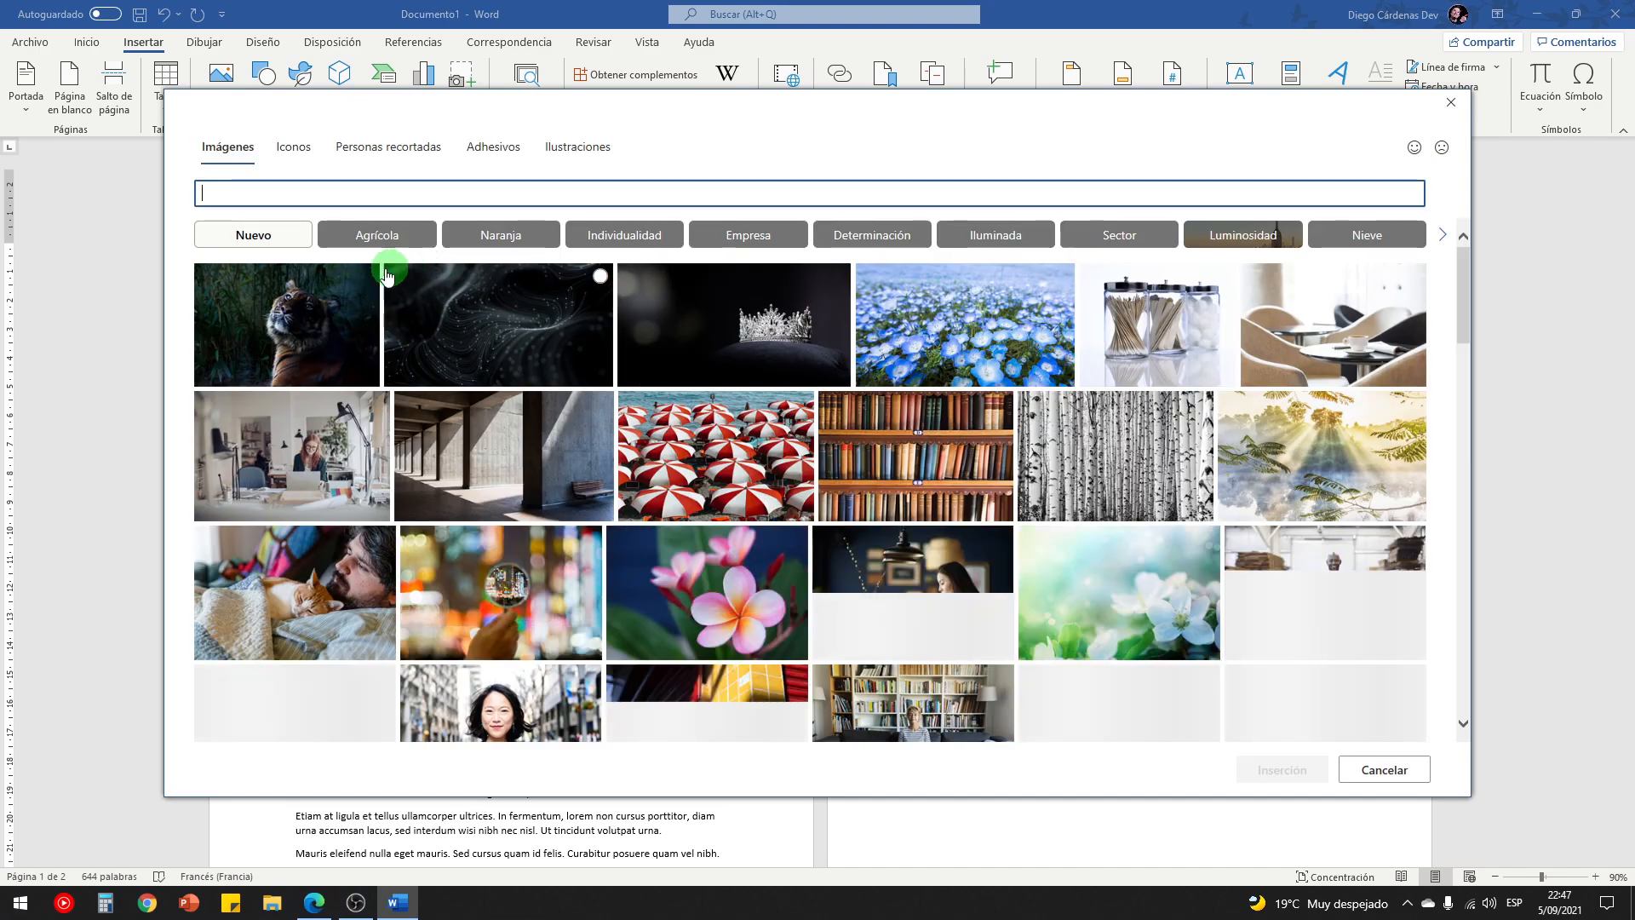
pyautogui.click(367, 275)
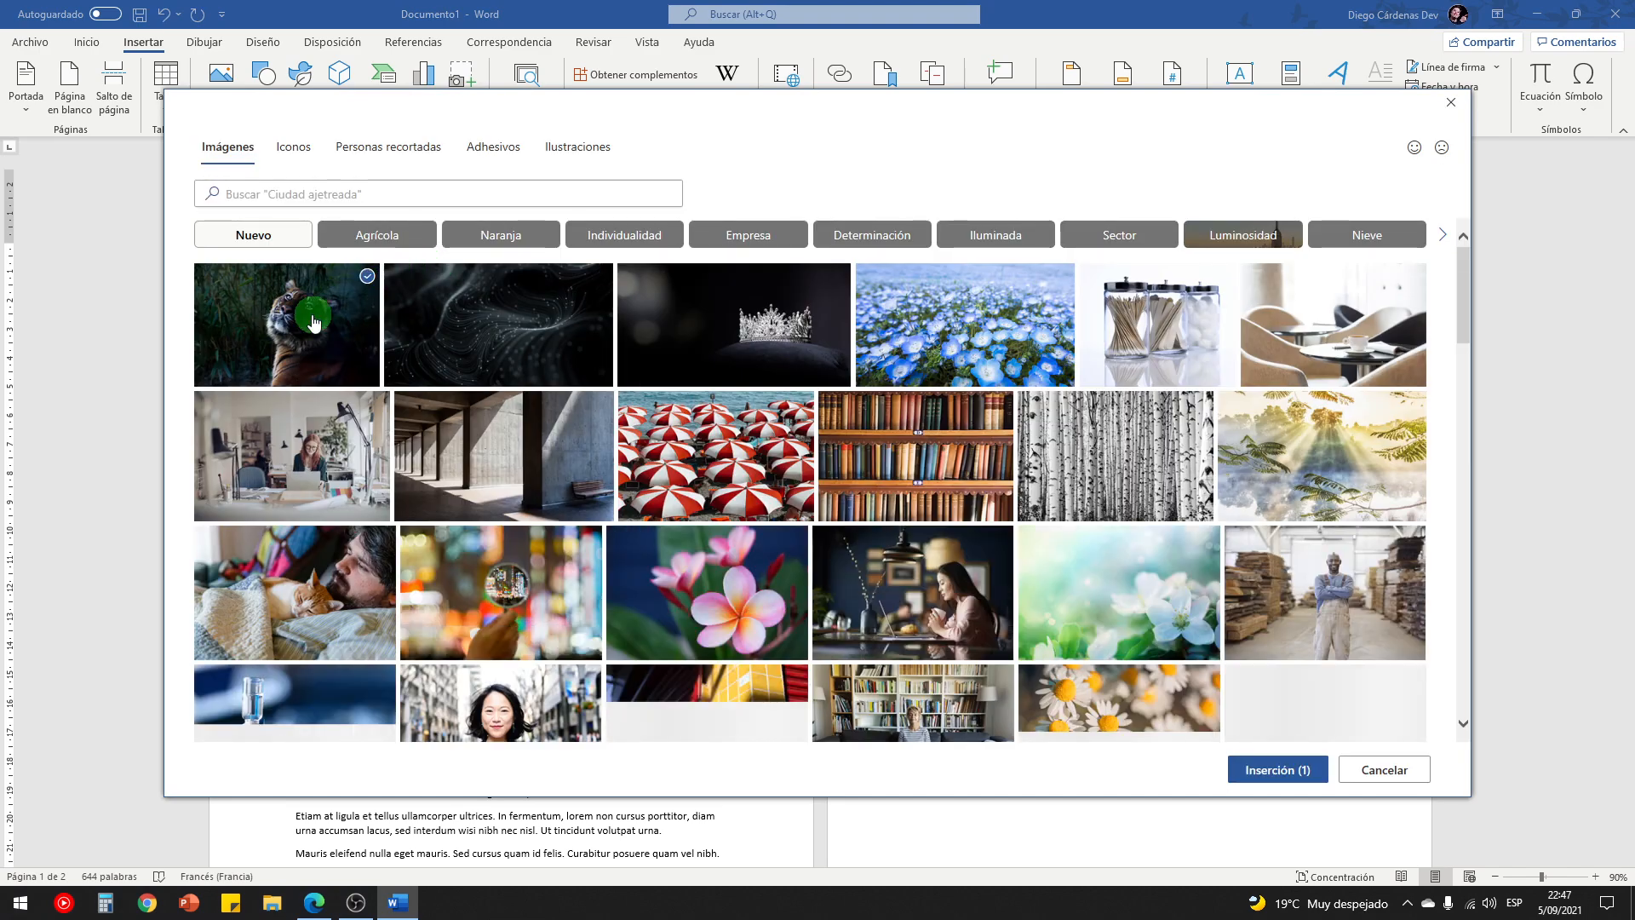
pyautogui.click(1257, 771)
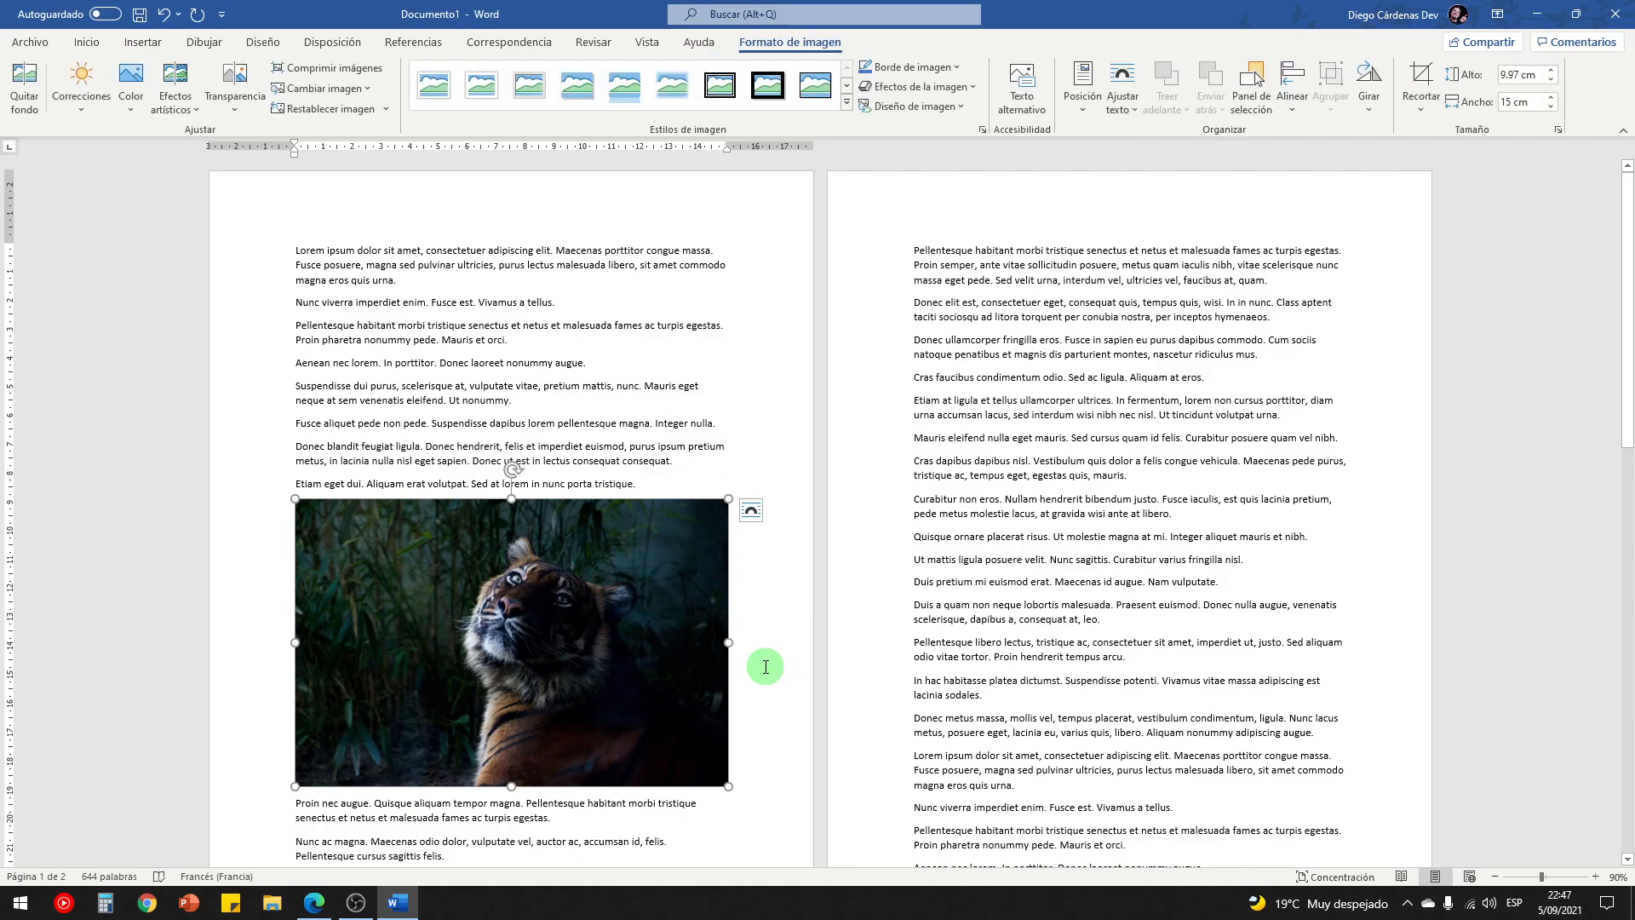
pyautogui.scroll(-3, 630, 626)
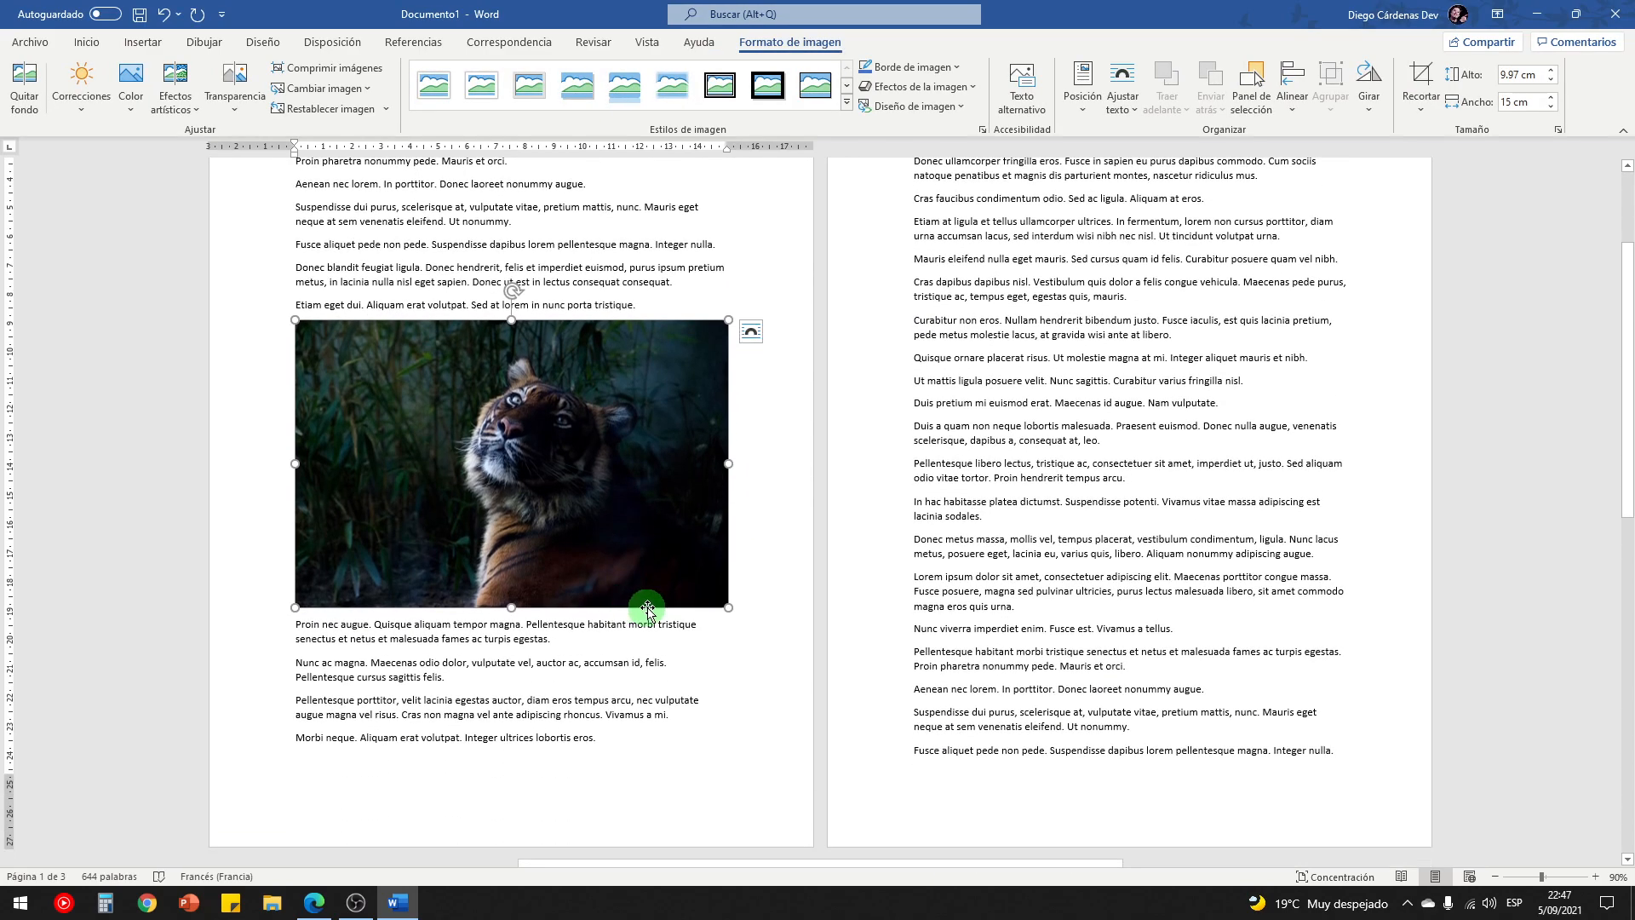
pyautogui.scroll(3, 644, 608)
pyautogui.scroll(-10, 717, 598)
pyautogui.scroll(5, 866, 511)
pyautogui.scroll(8, 837, 622)
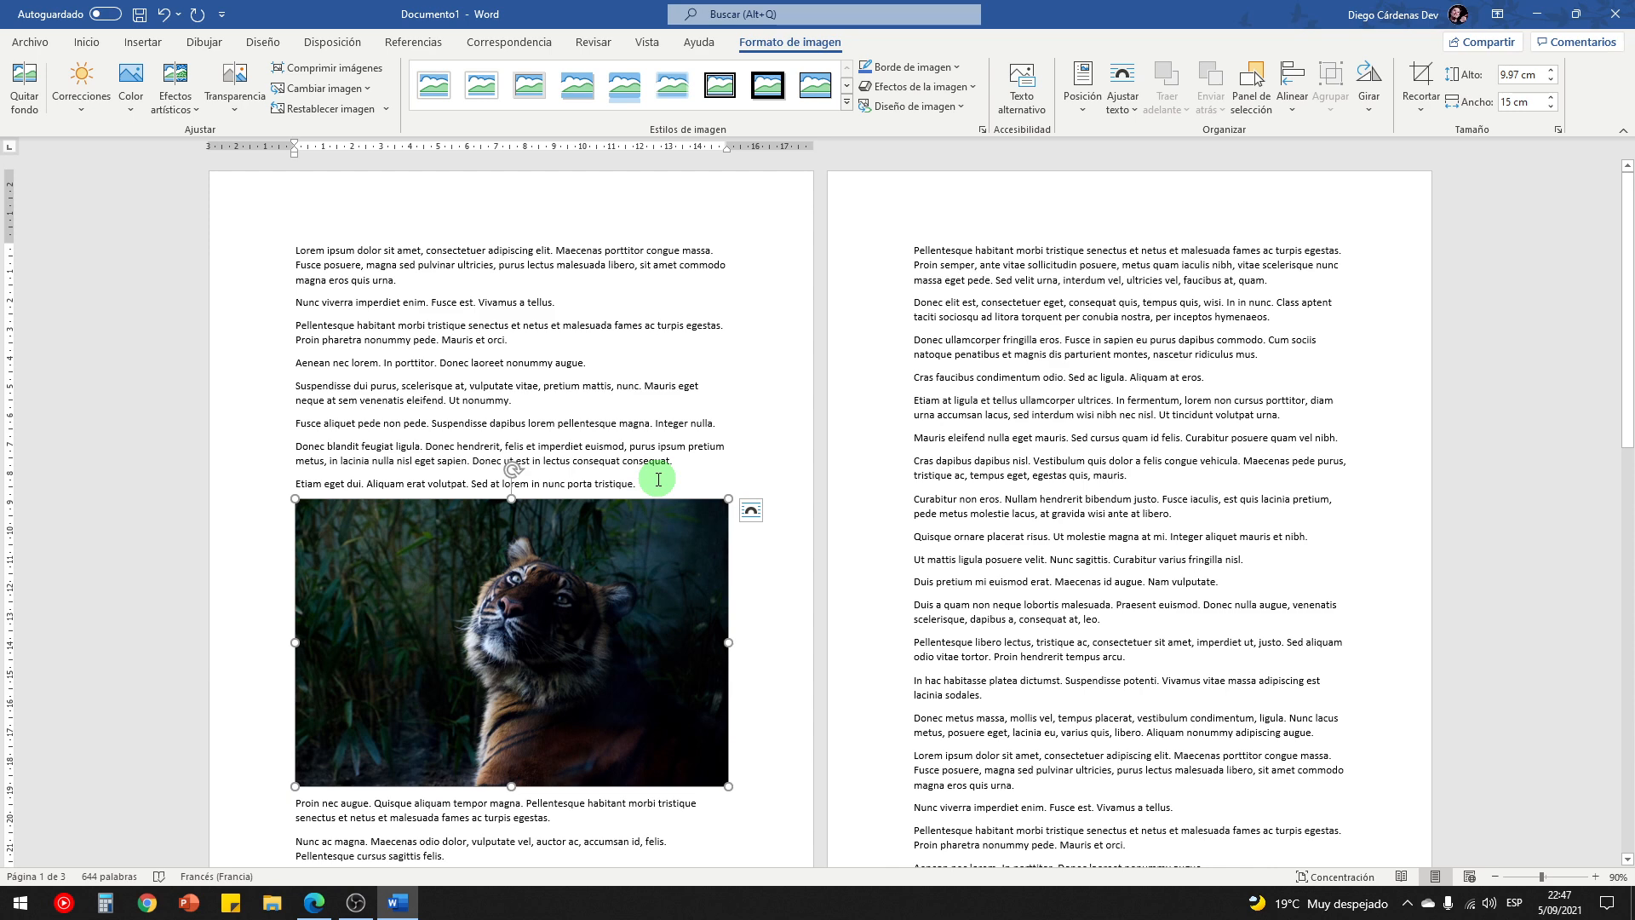
# Step: Select all of the first page's text and image and choose A3 as the paper size in the page setup
pyautogui.moveTo(295, 250); pyautogui.dragTo(665, 631)
pyautogui.scroll(-2, 426, 324)
pyautogui.scroll(-4, 694, 533)
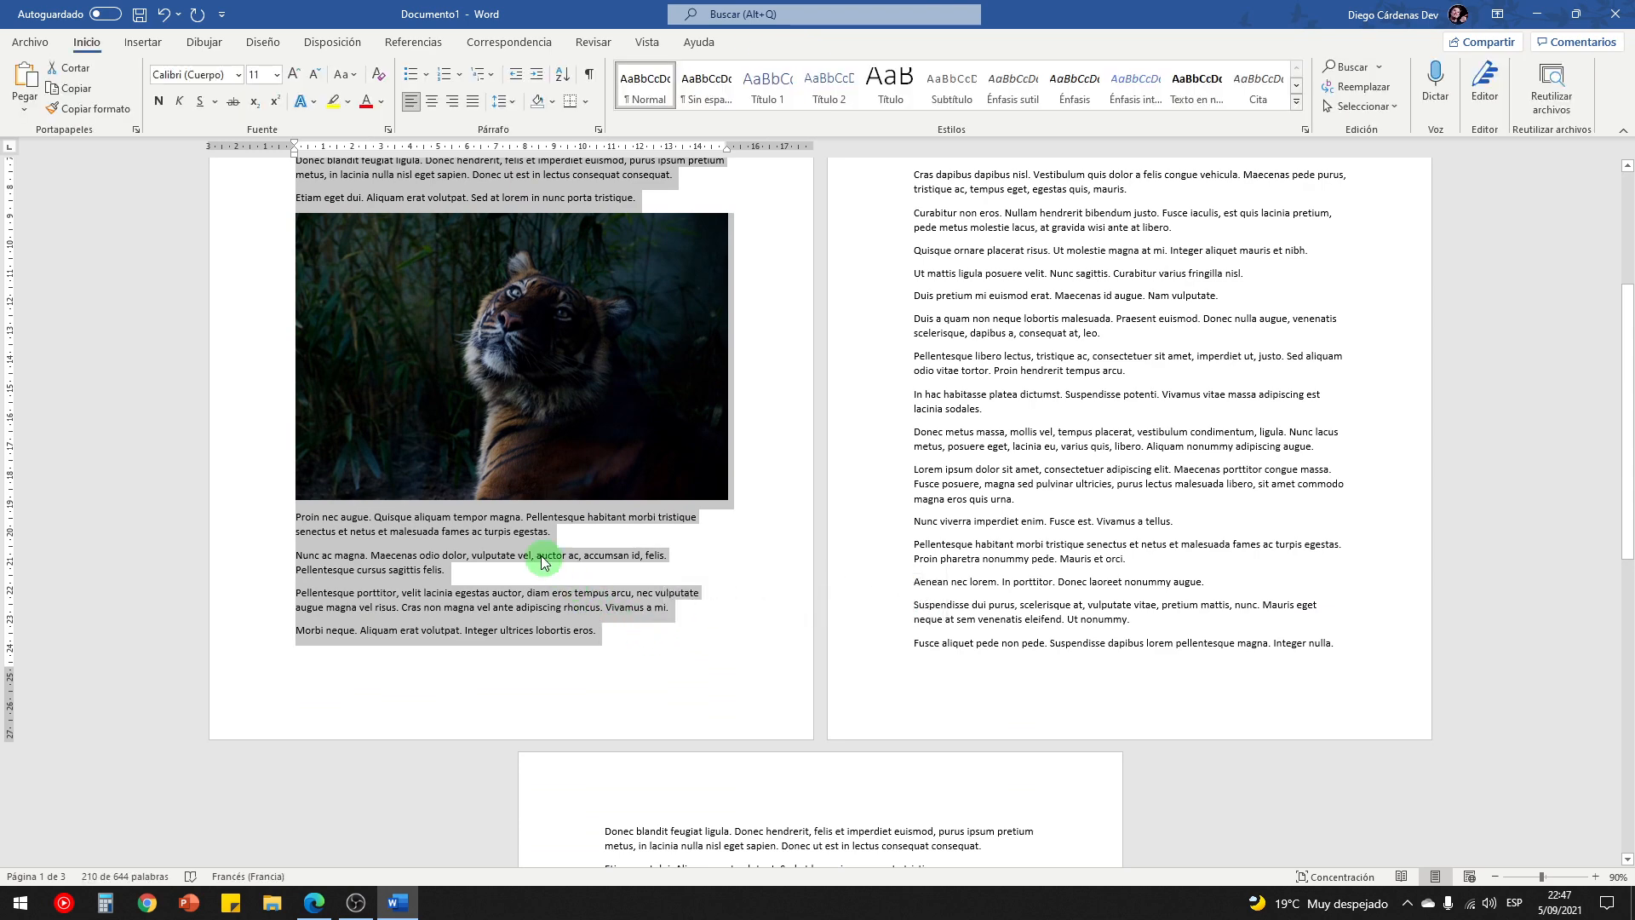
pyautogui.click(340, 44)
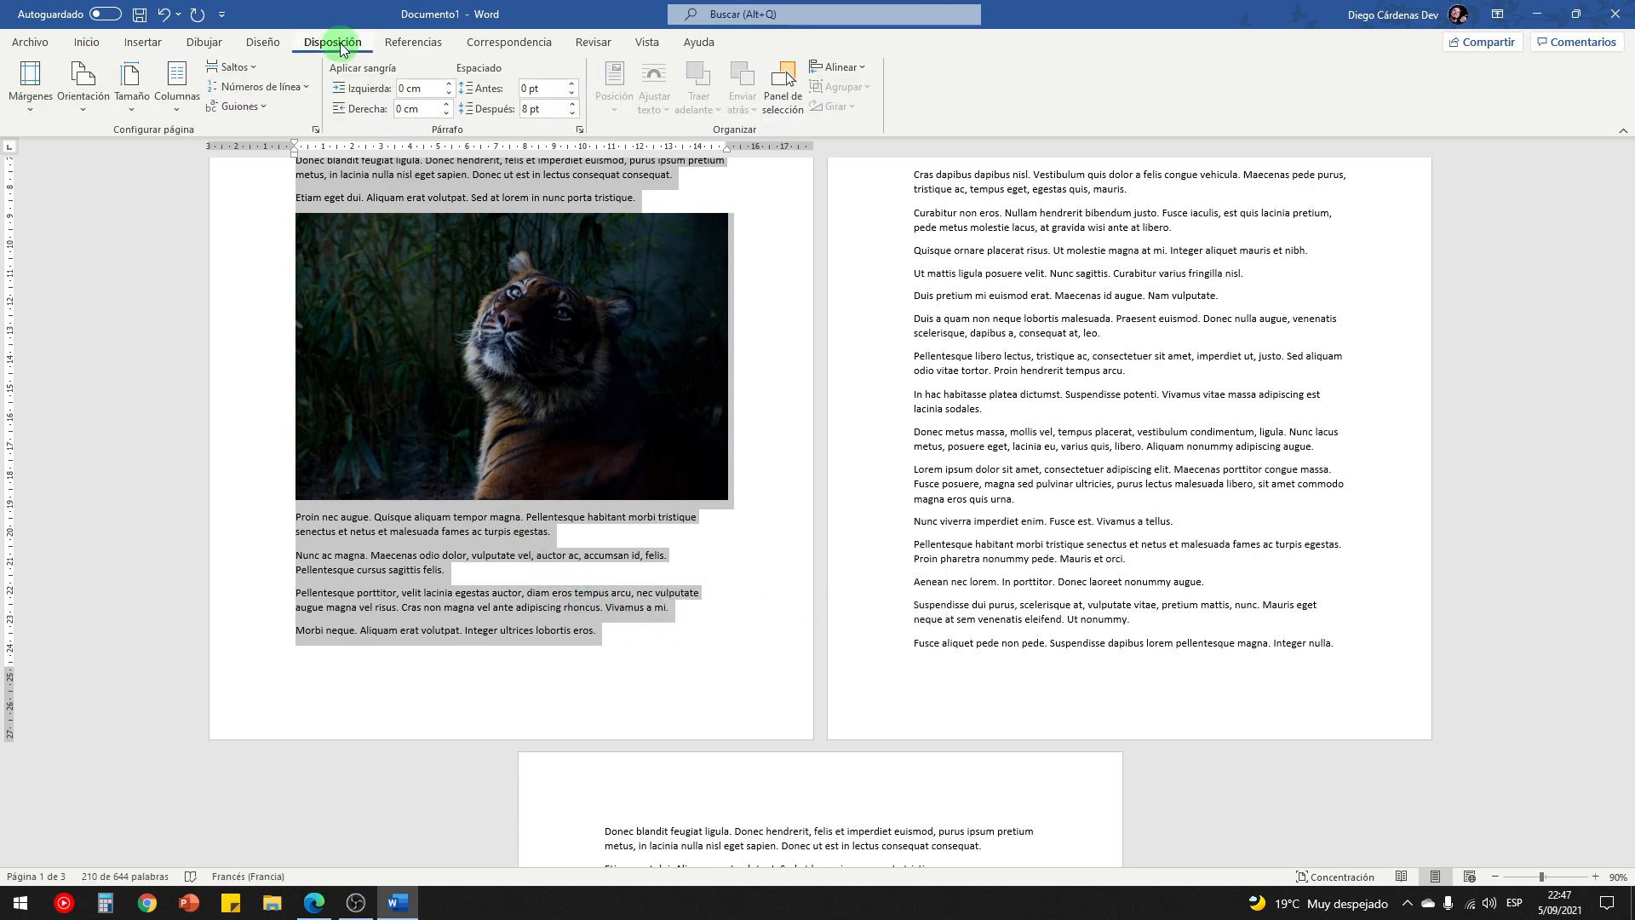
pyautogui.click(315, 129)
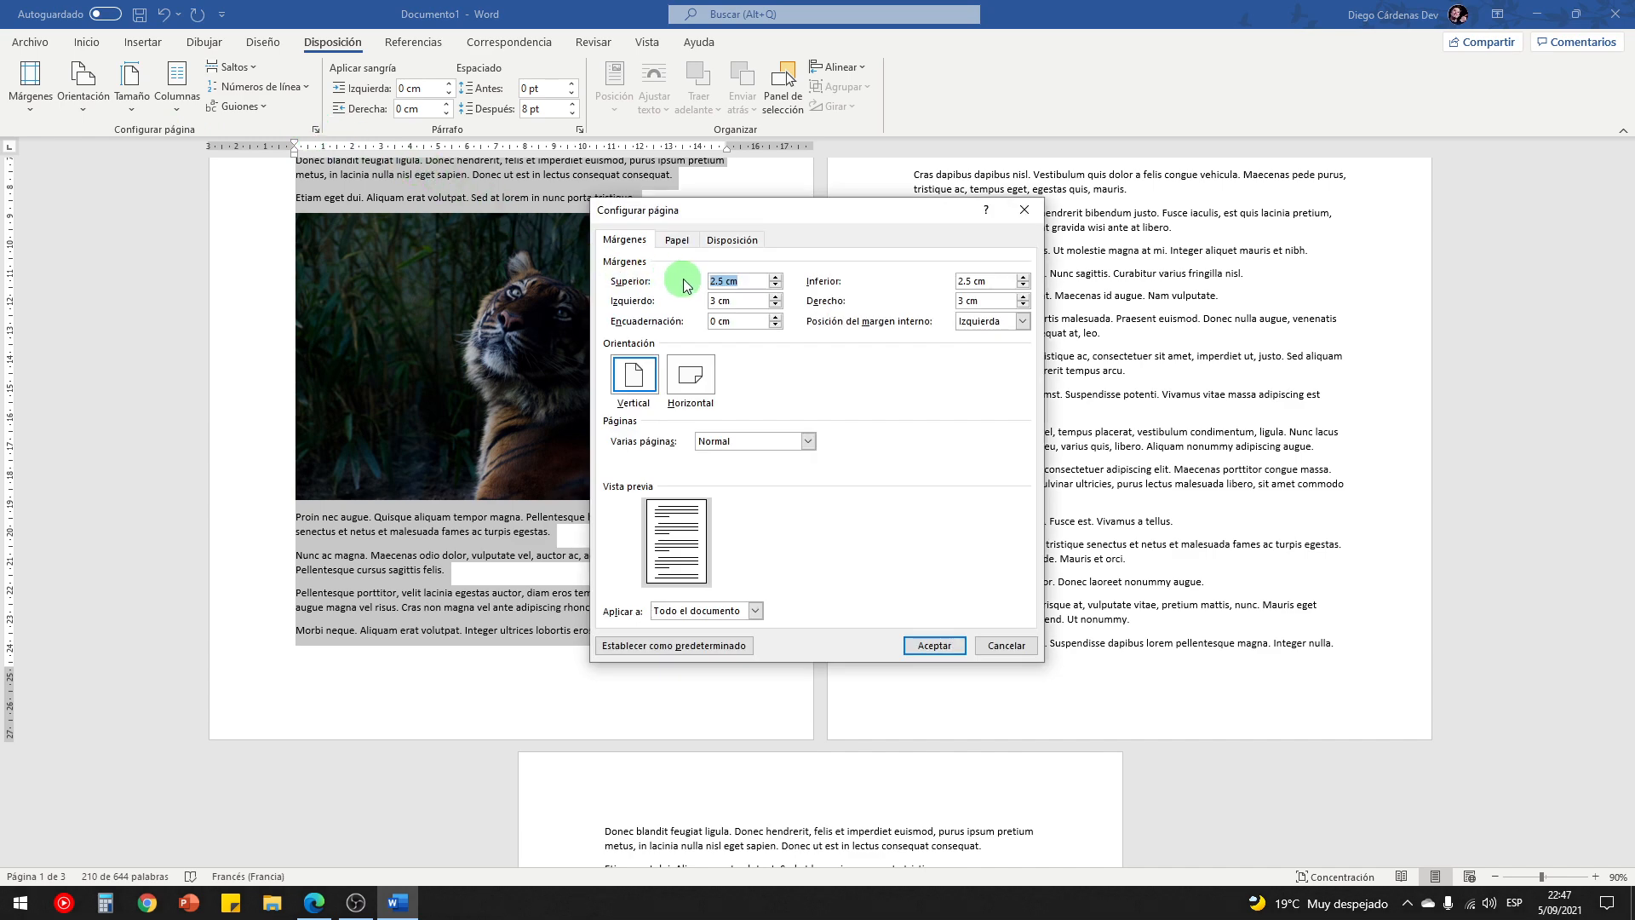
pyautogui.click(675, 242)
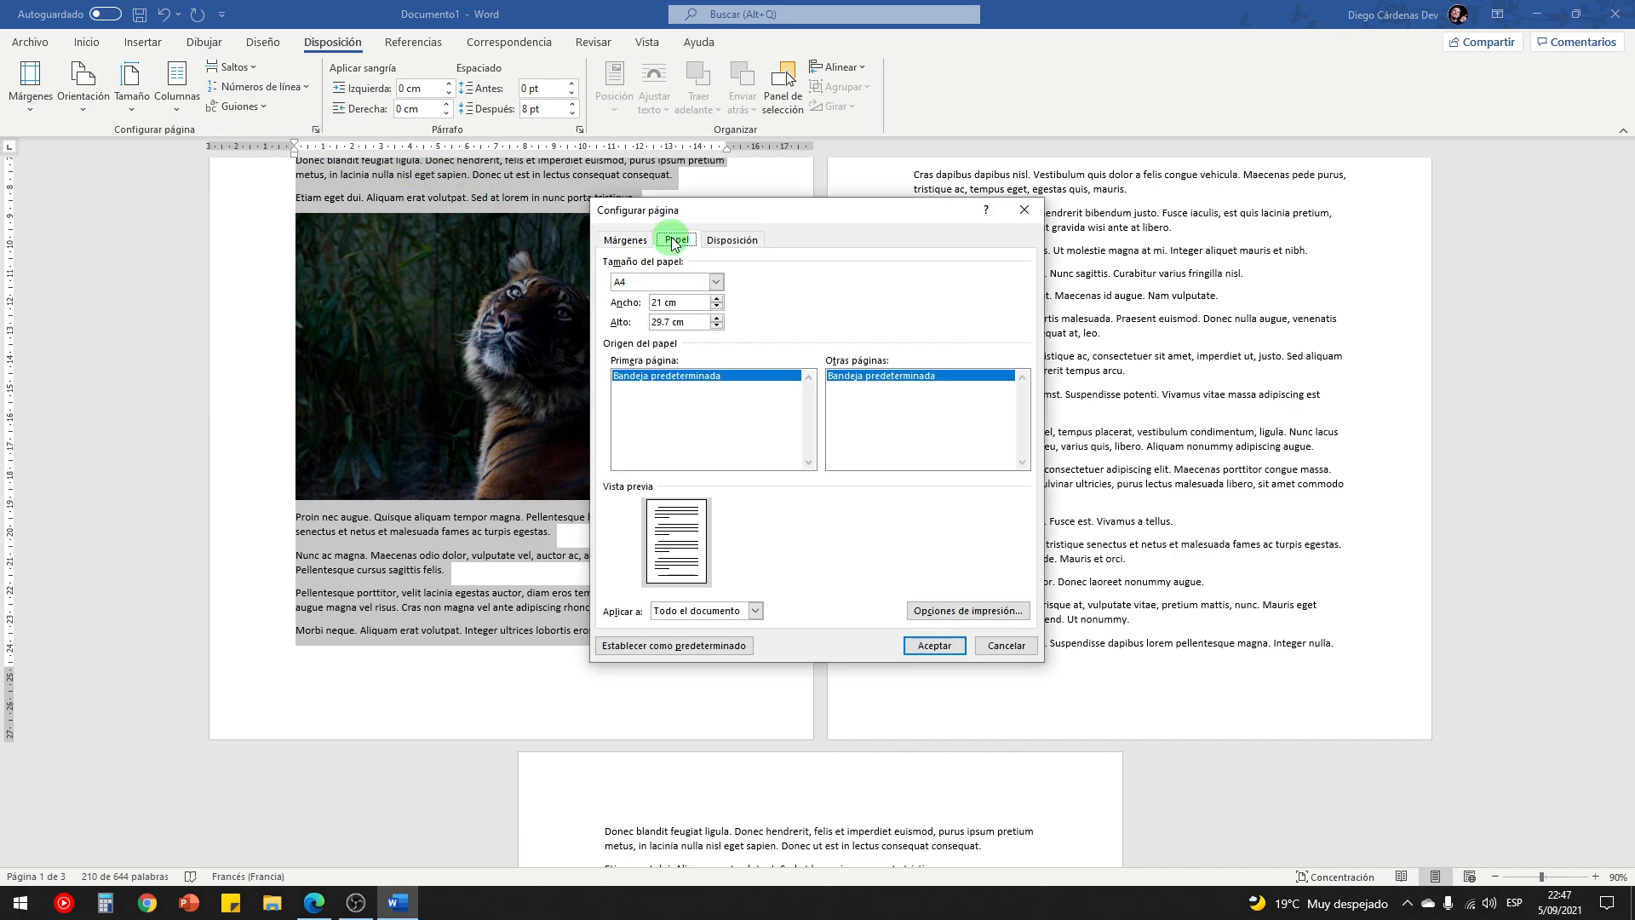
pyautogui.click(717, 283)
pyautogui.scroll(1, 657, 316)
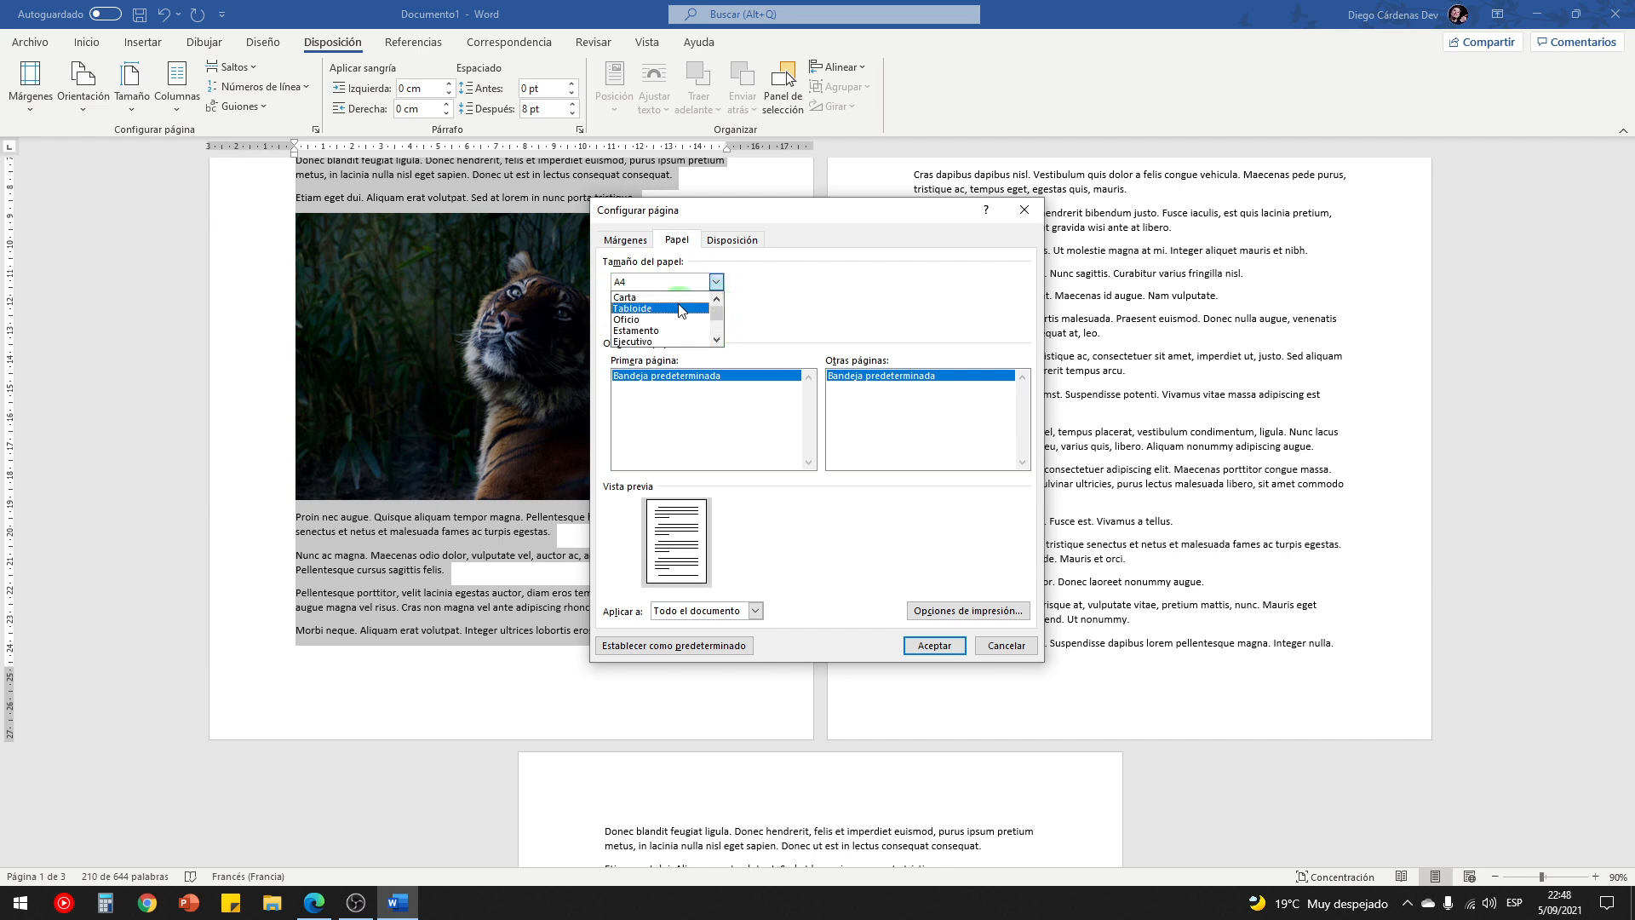
pyautogui.scroll(-1, 662, 322)
pyautogui.scroll(-4, 662, 332)
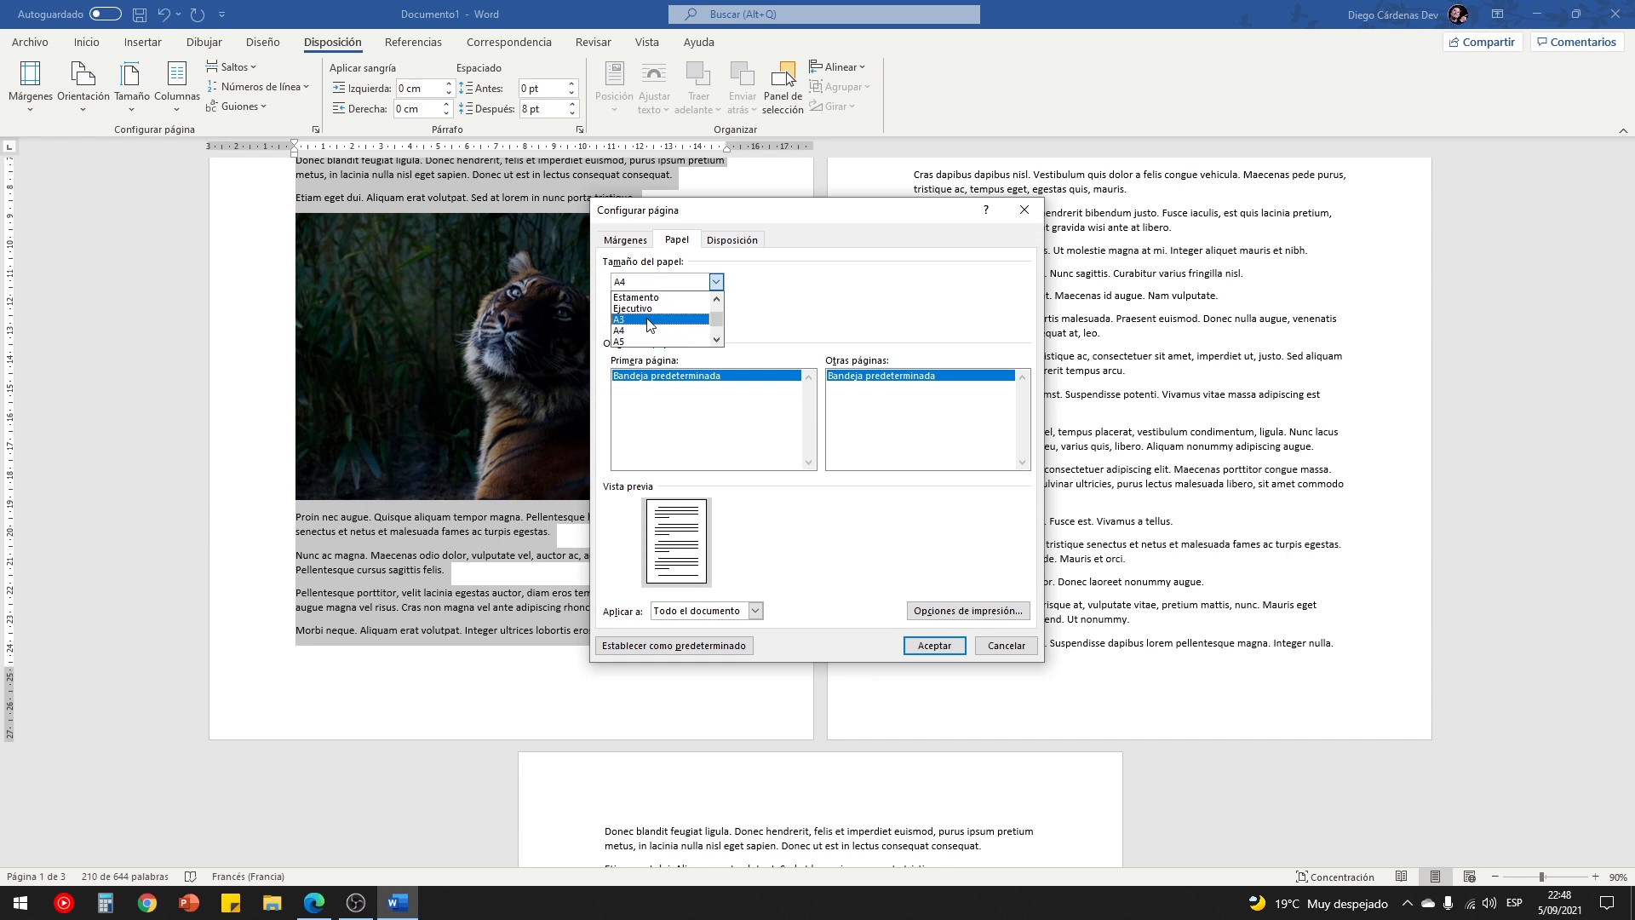
pyautogui.scroll(3, 663, 328)
pyautogui.click(642, 327)
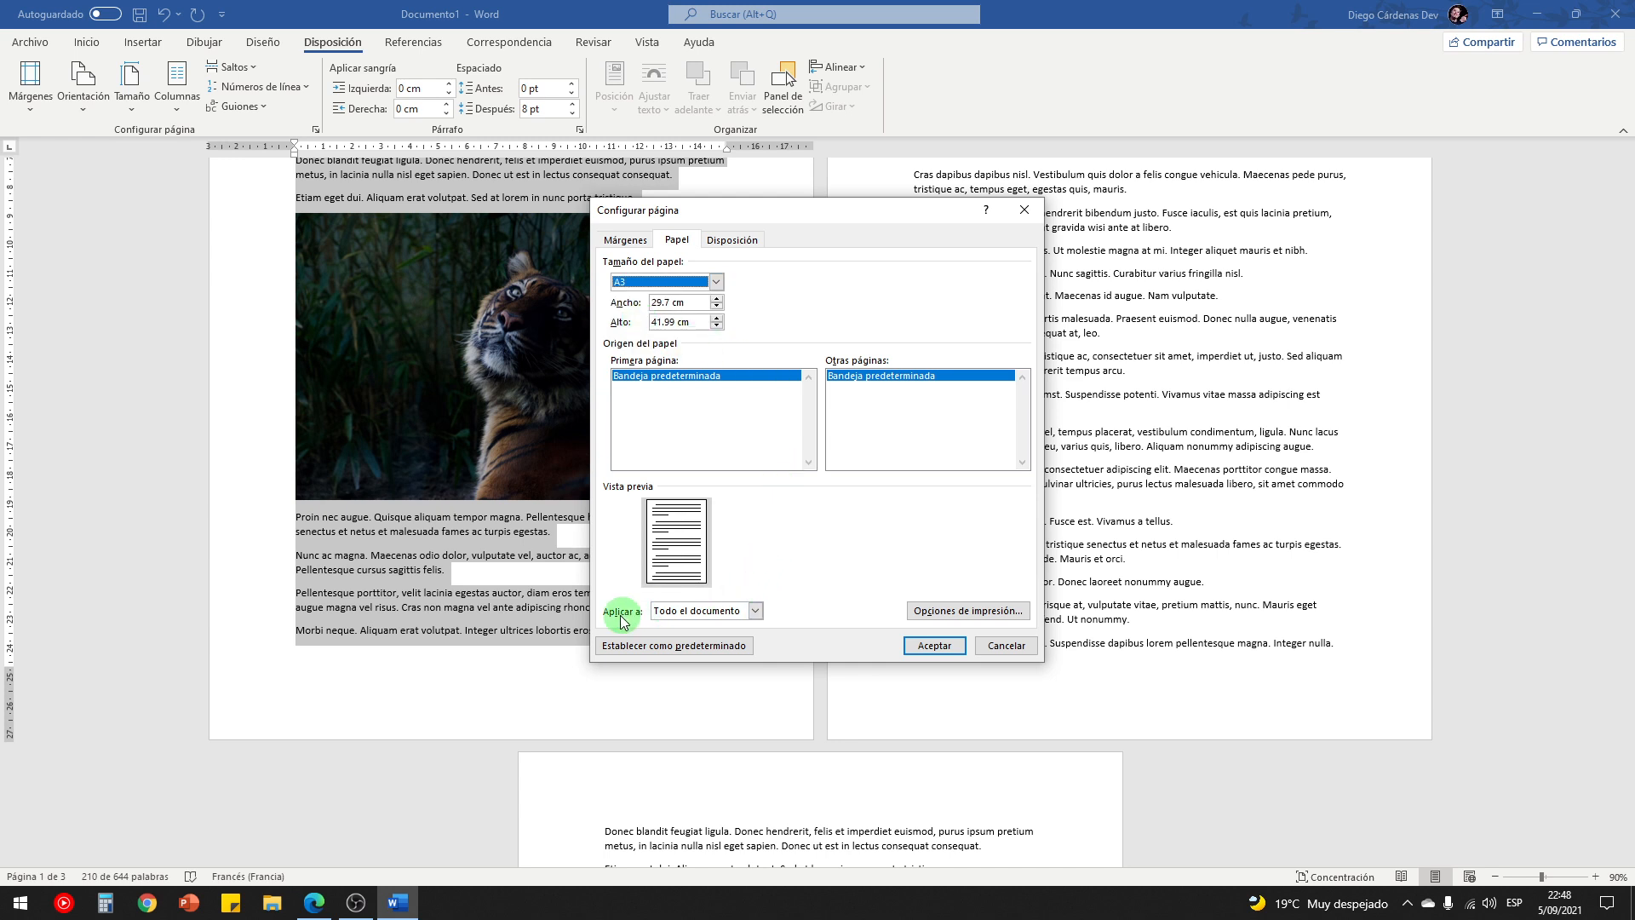
# Step: Apply the page setup to the selected text only
pyautogui.click(755, 611)
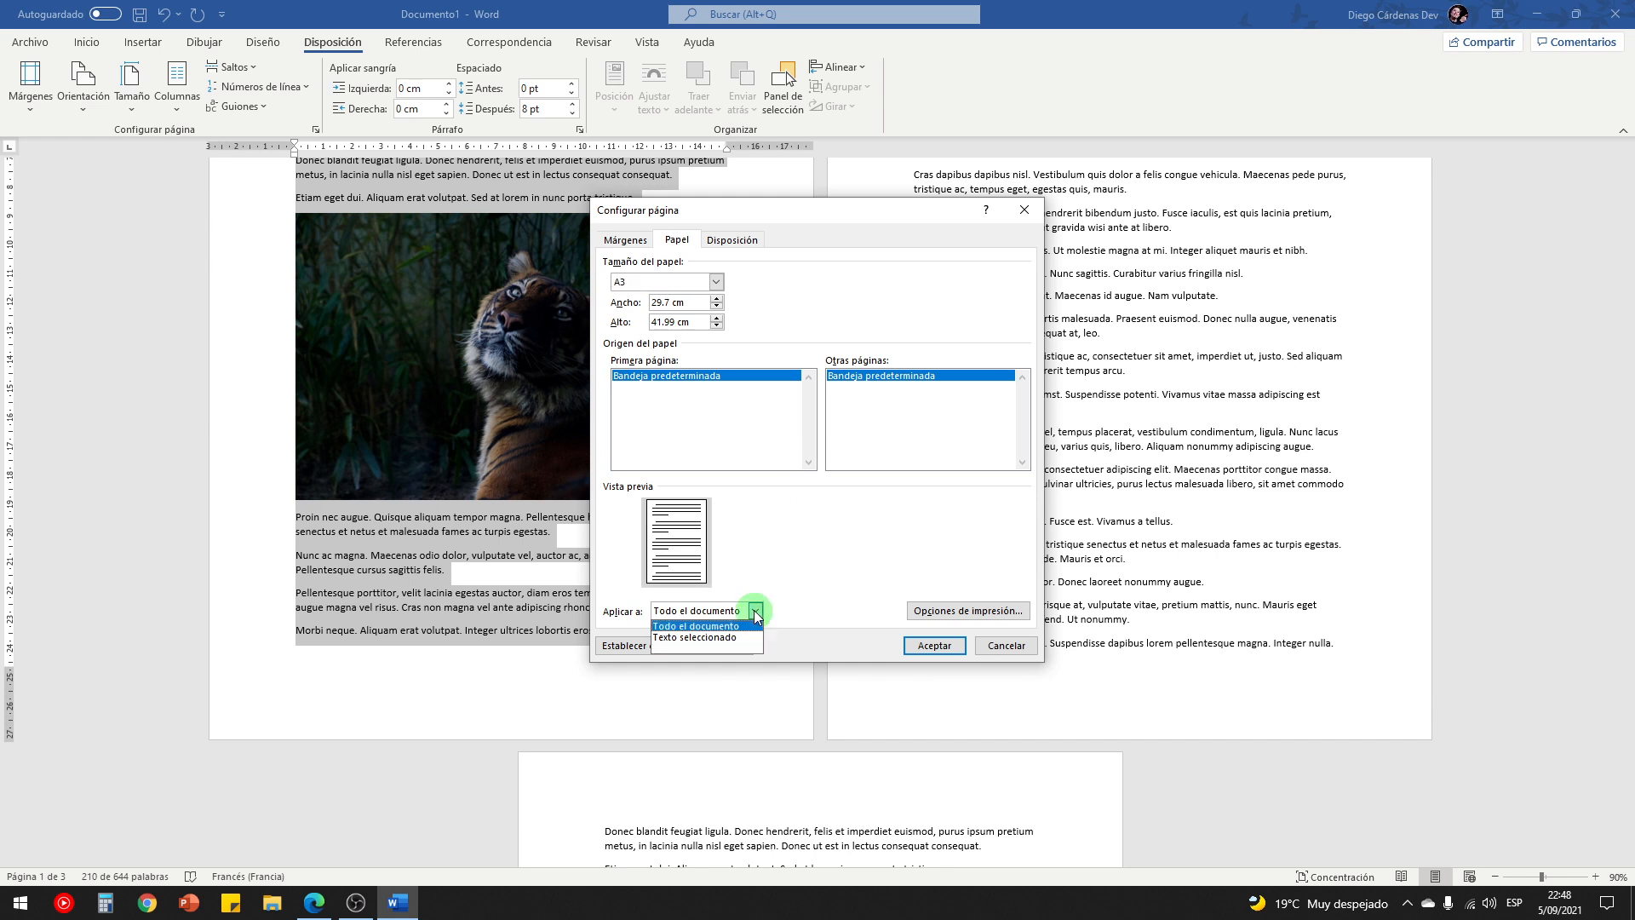
pyautogui.click(688, 640)
pyautogui.click(937, 649)
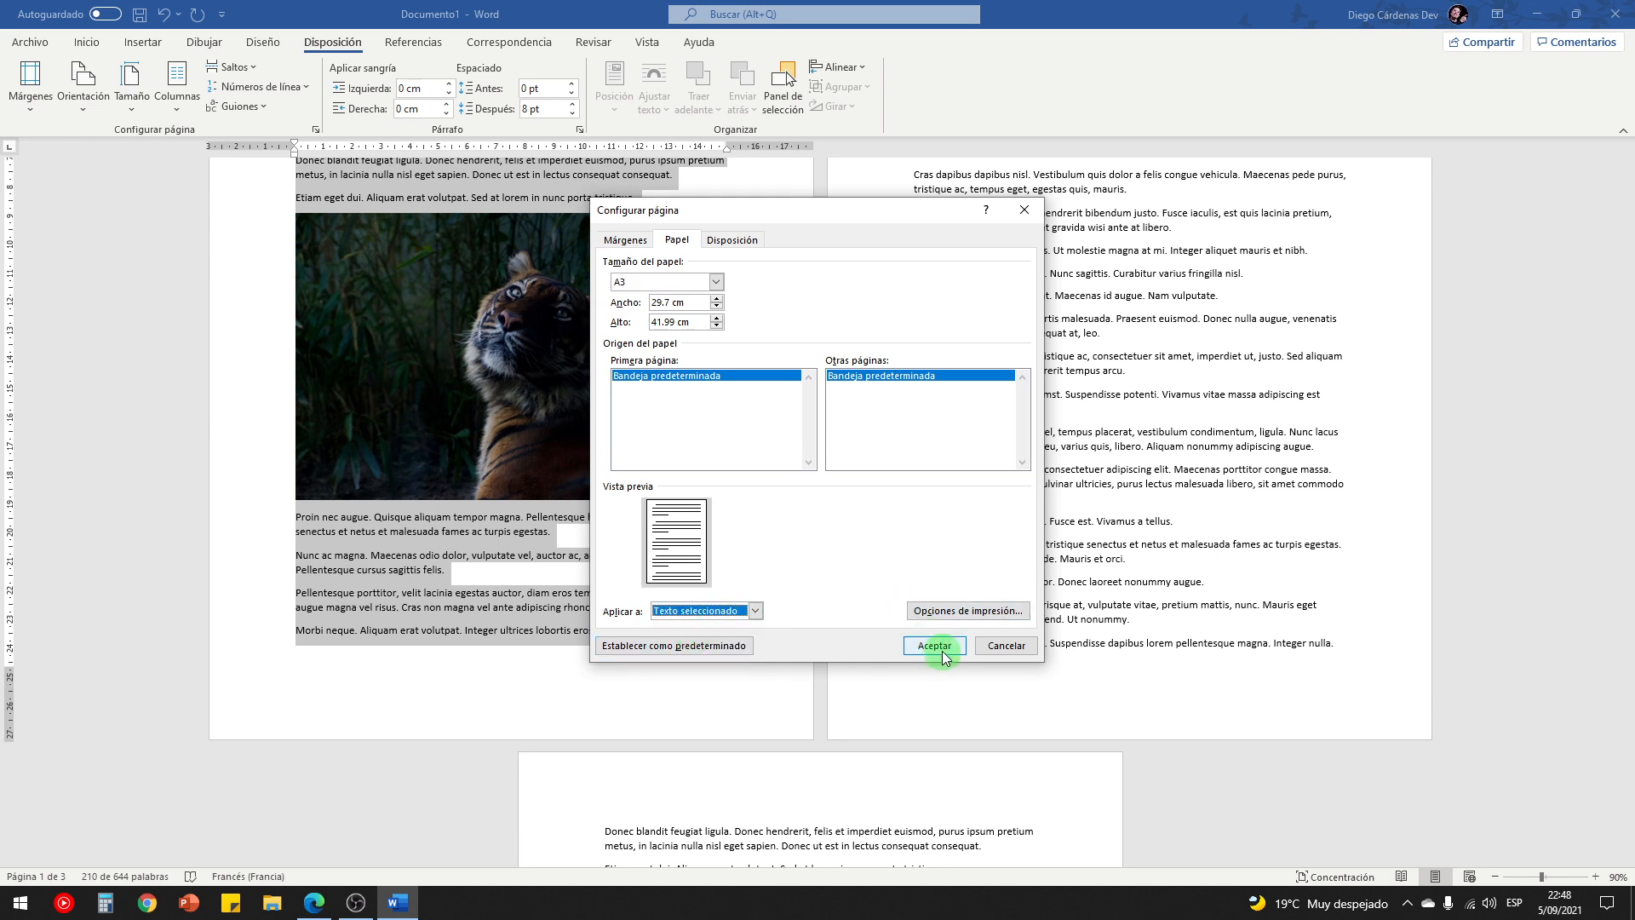
# Step: Show the document's formatting marks
pyautogui.scroll(5, 922, 645)
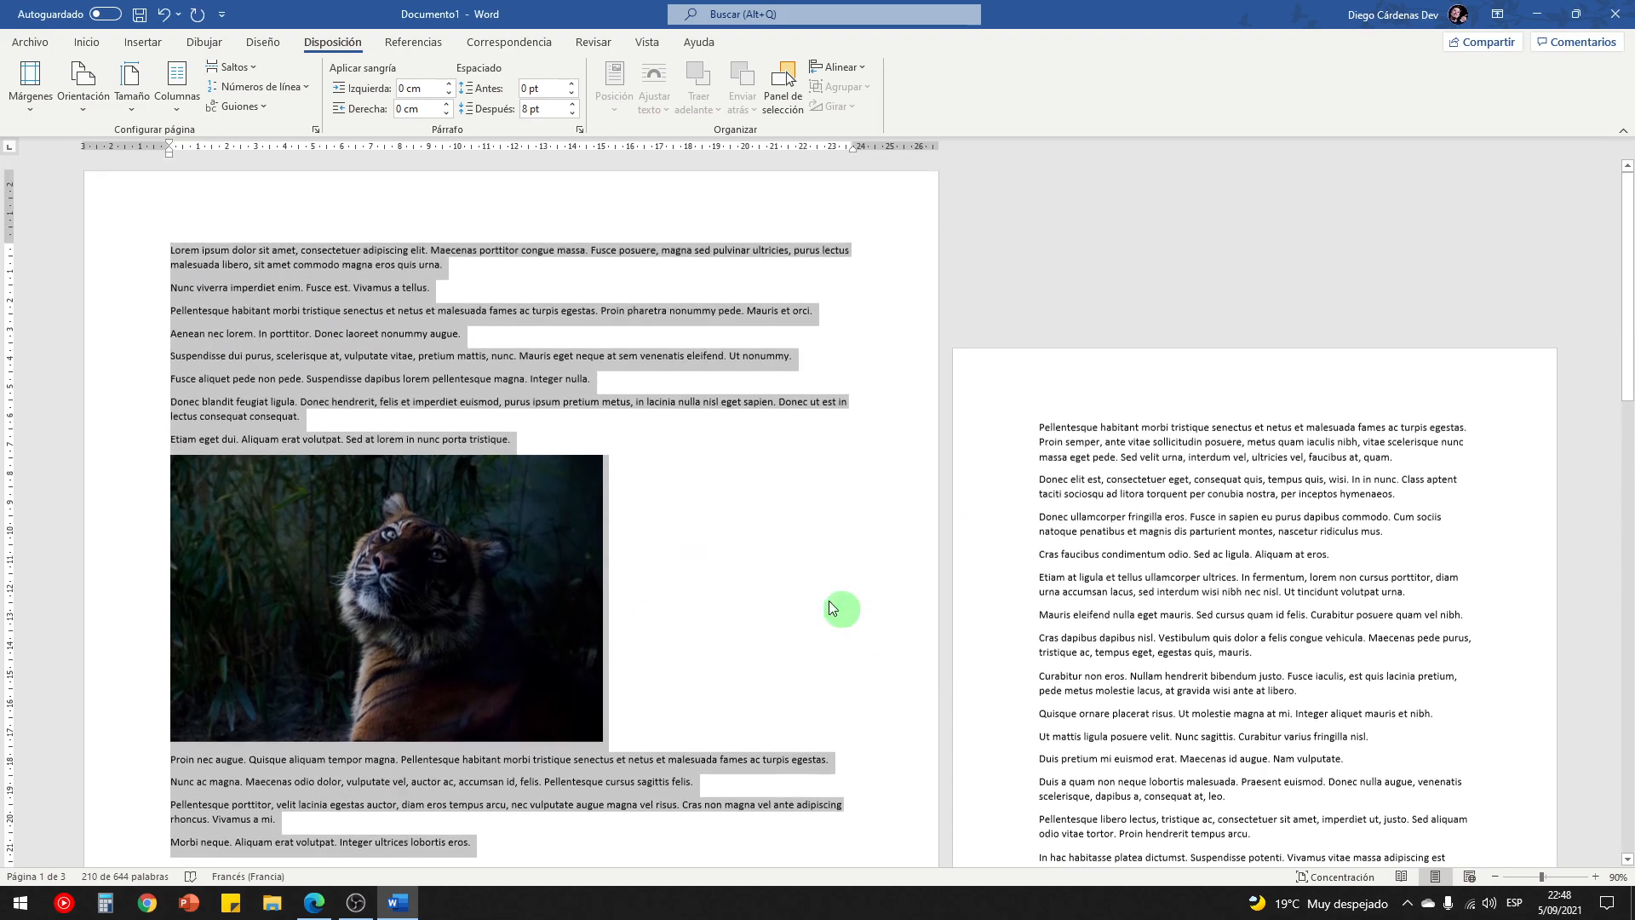
pyautogui.scroll(-4, 529, 442)
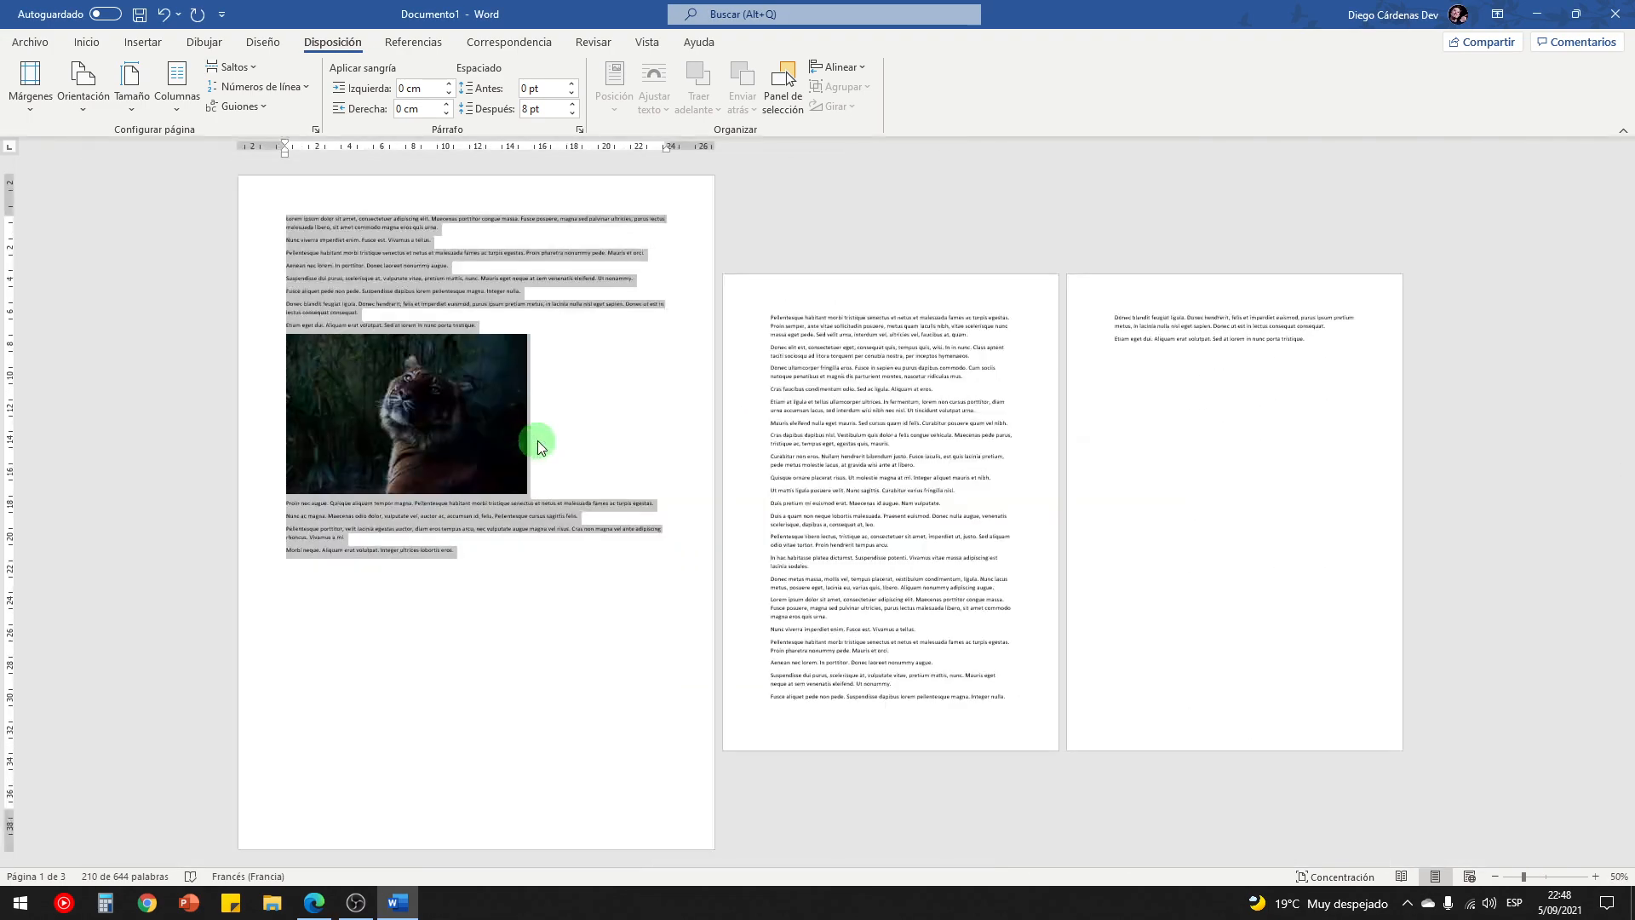
pyautogui.scroll(-1, 537, 329)
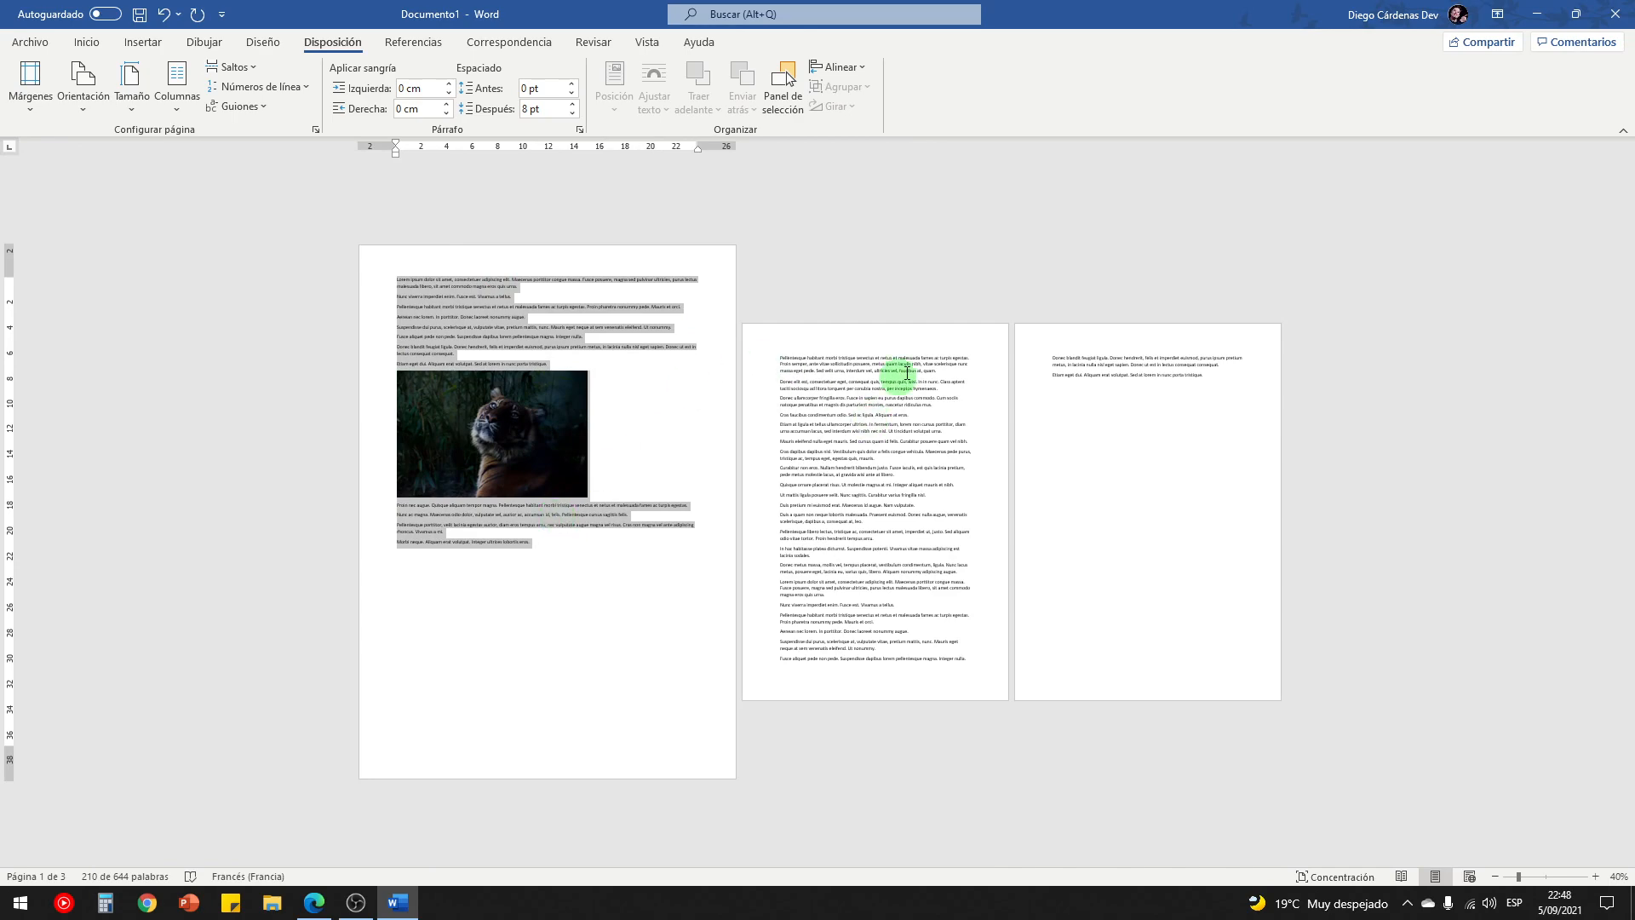
pyautogui.scroll(3, 588, 562)
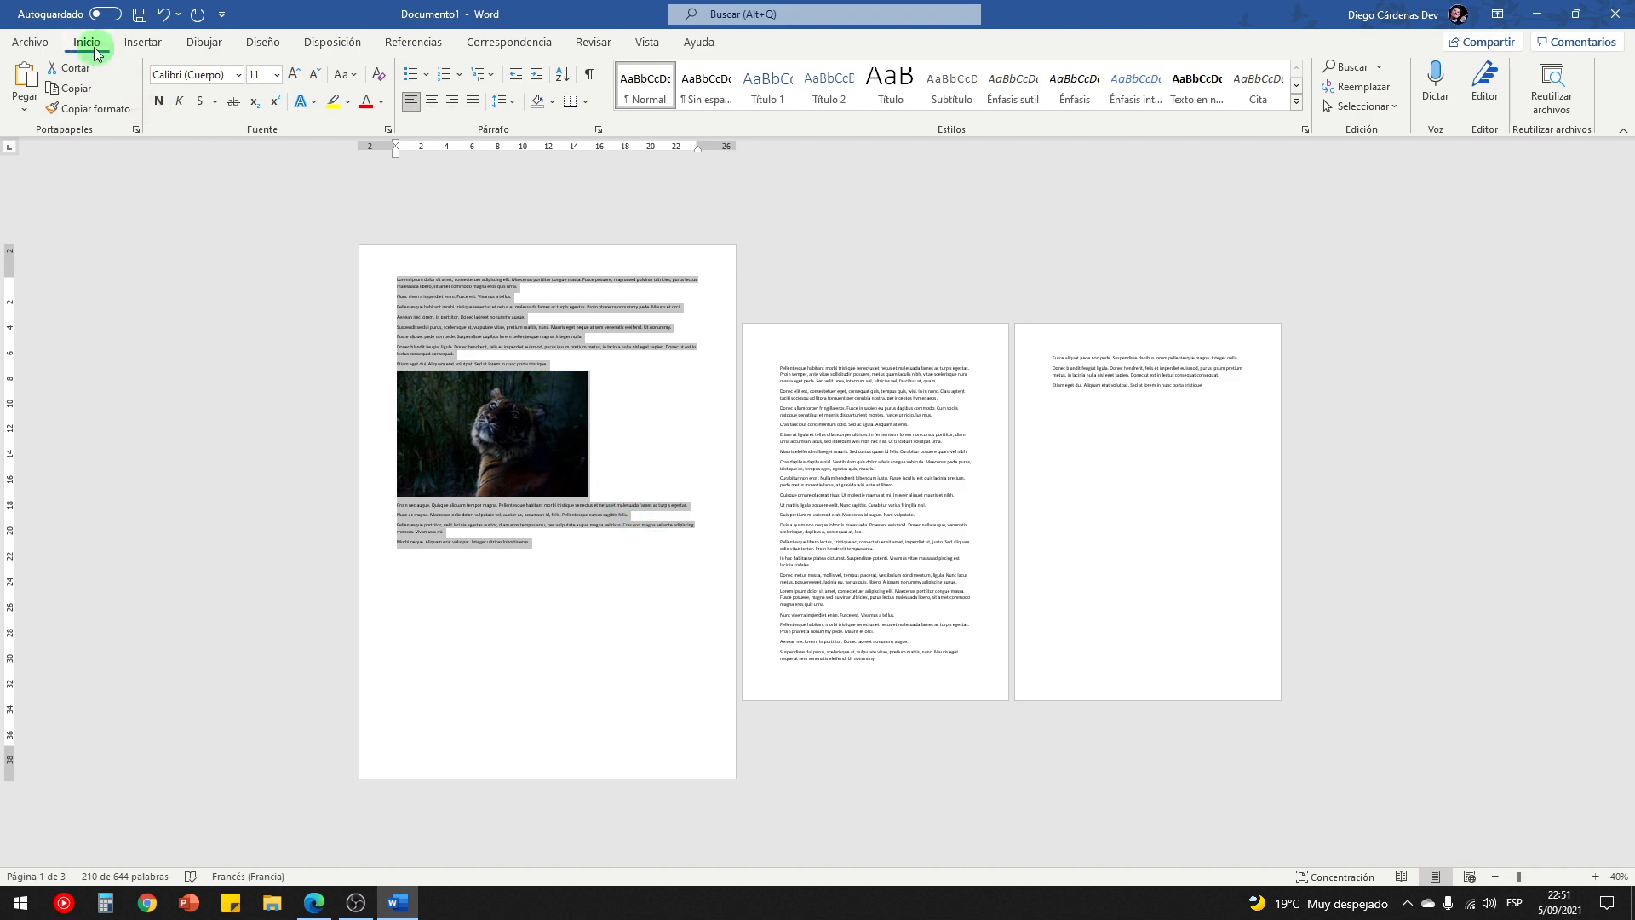
pyautogui.click(591, 76)
# Step: Examine the section break at the end of the first page, after the paragraph beginning "Morbi neque"
pyautogui.scroll(4, 467, 458)
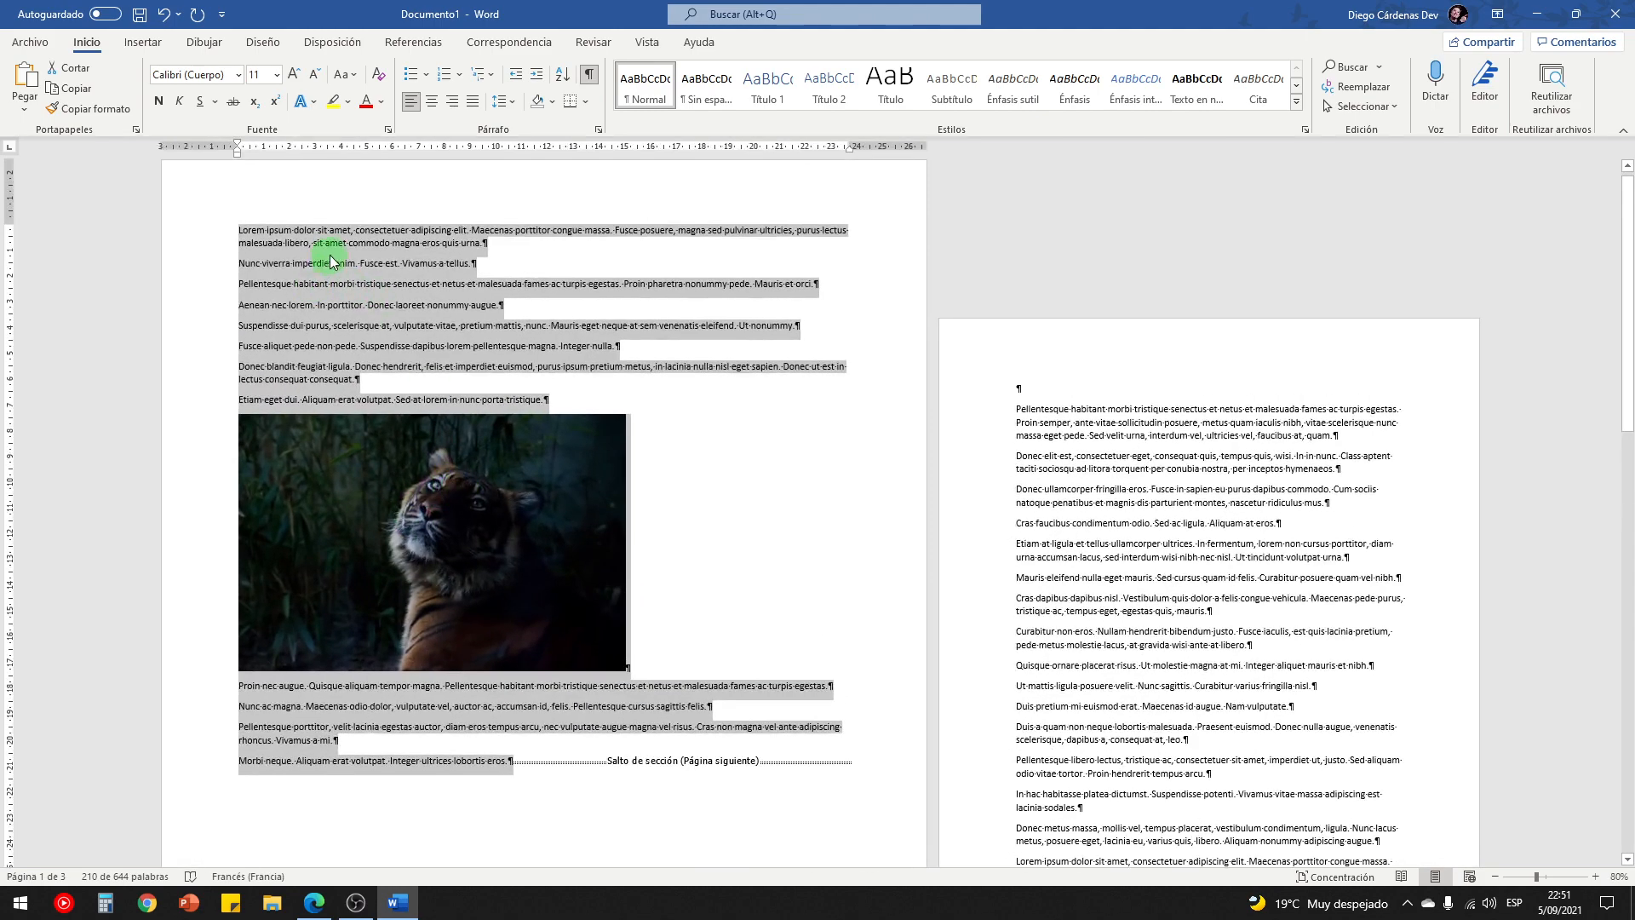
pyautogui.scroll(2, 392, 368)
pyautogui.scroll(-1, 658, 443)
pyautogui.scroll(-3, 657, 442)
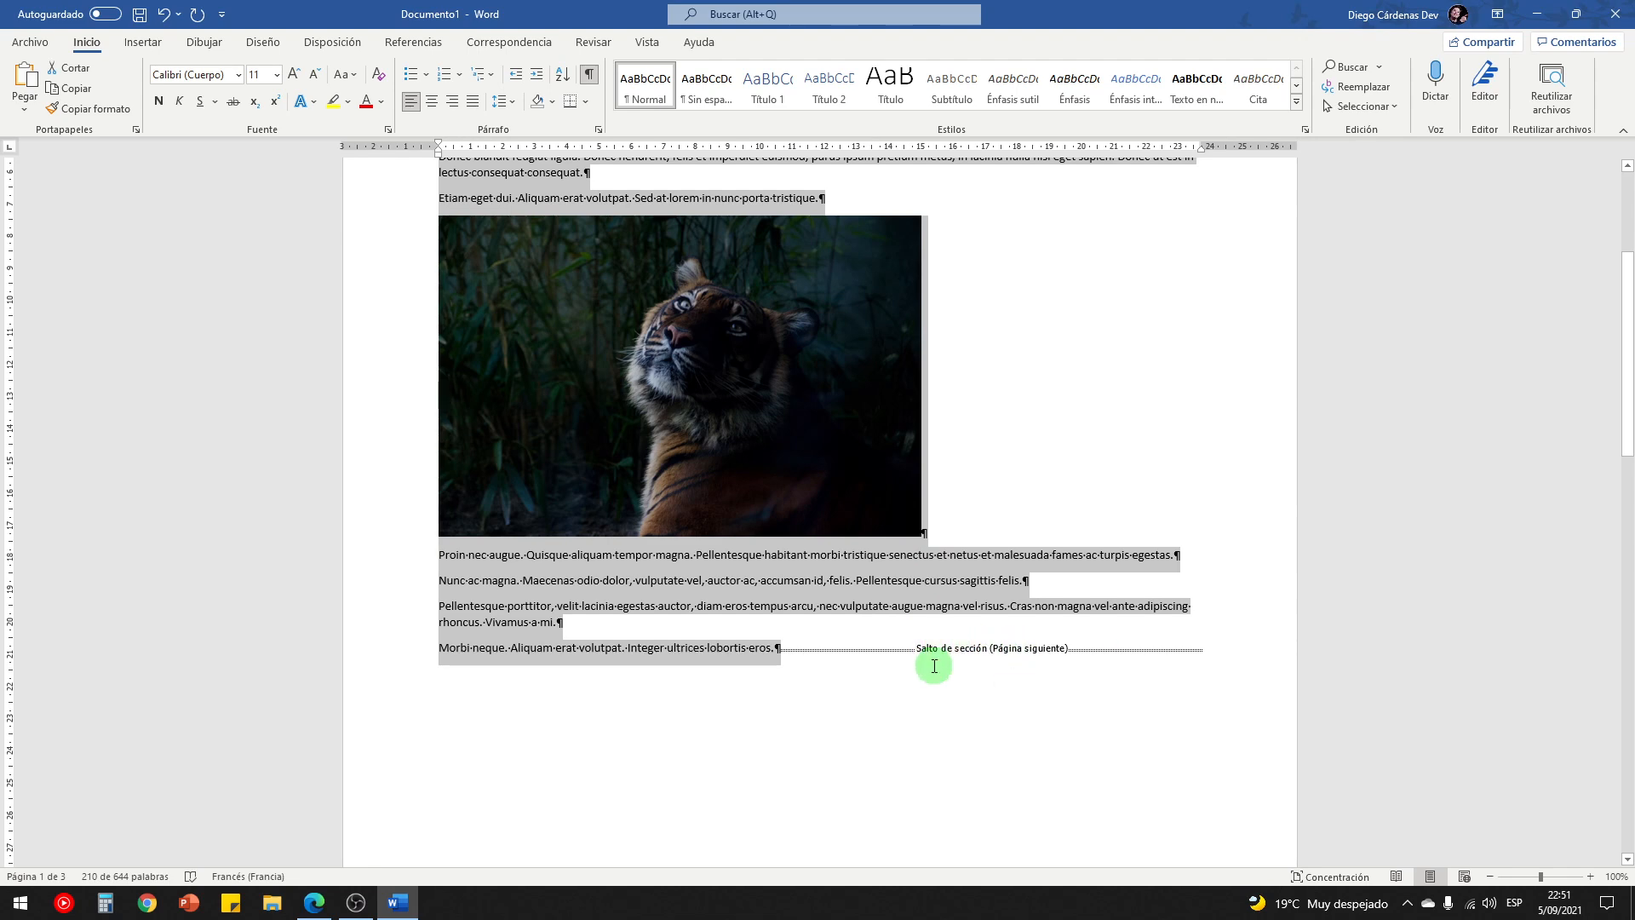
pyautogui.scroll(3, 935, 671)
pyautogui.scroll(2, 883, 692)
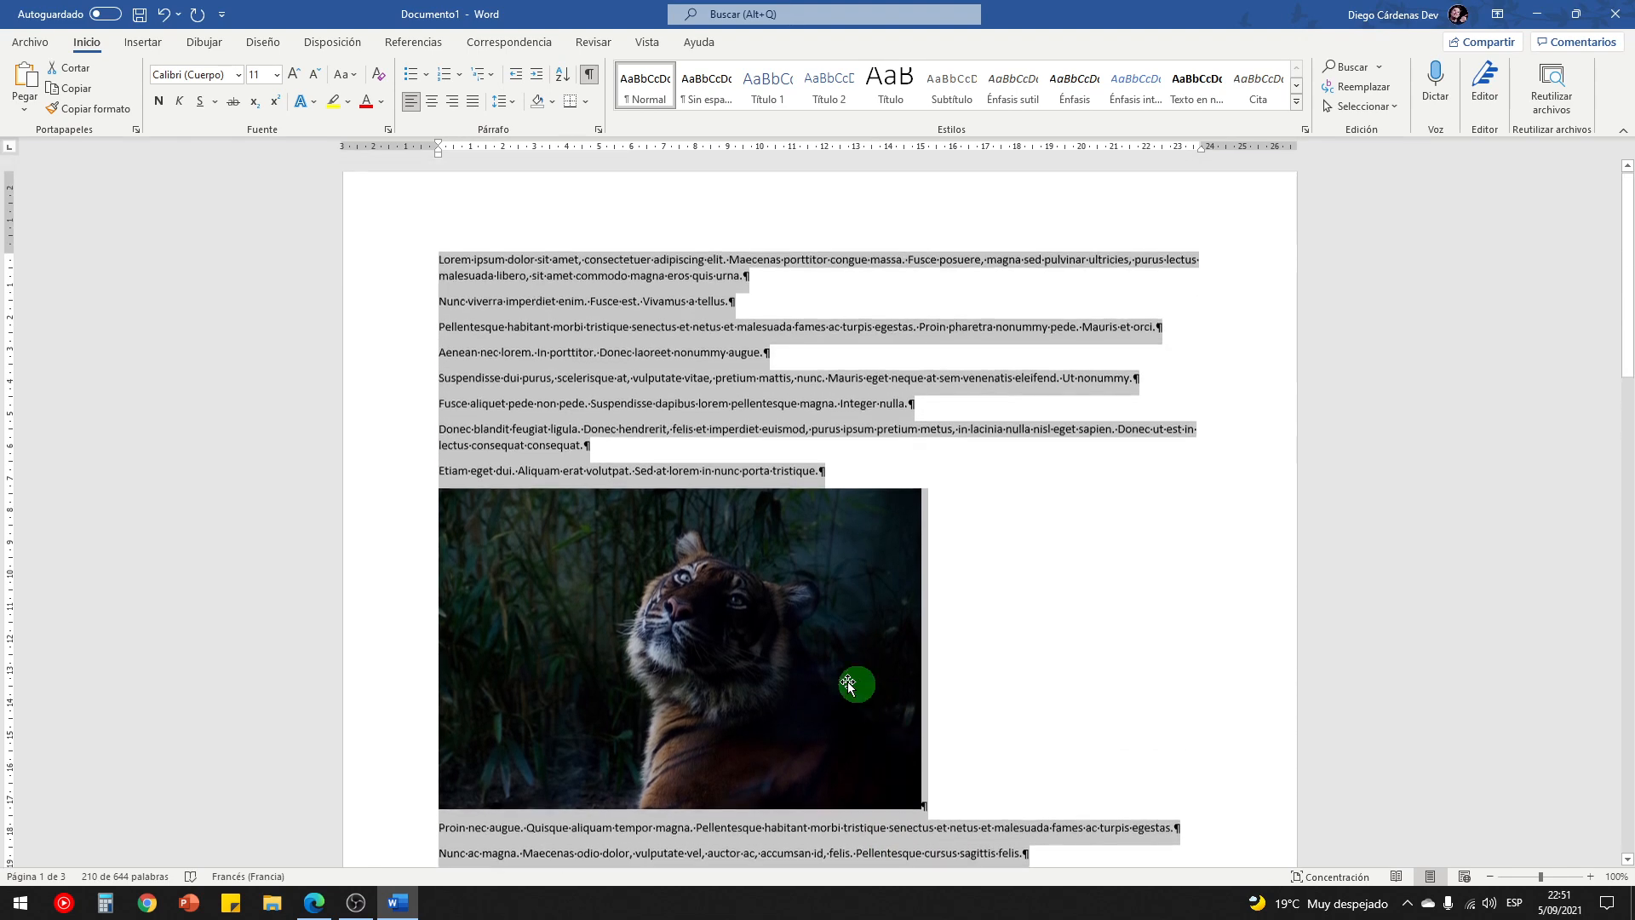
pyautogui.scroll(-5, 553, 419)
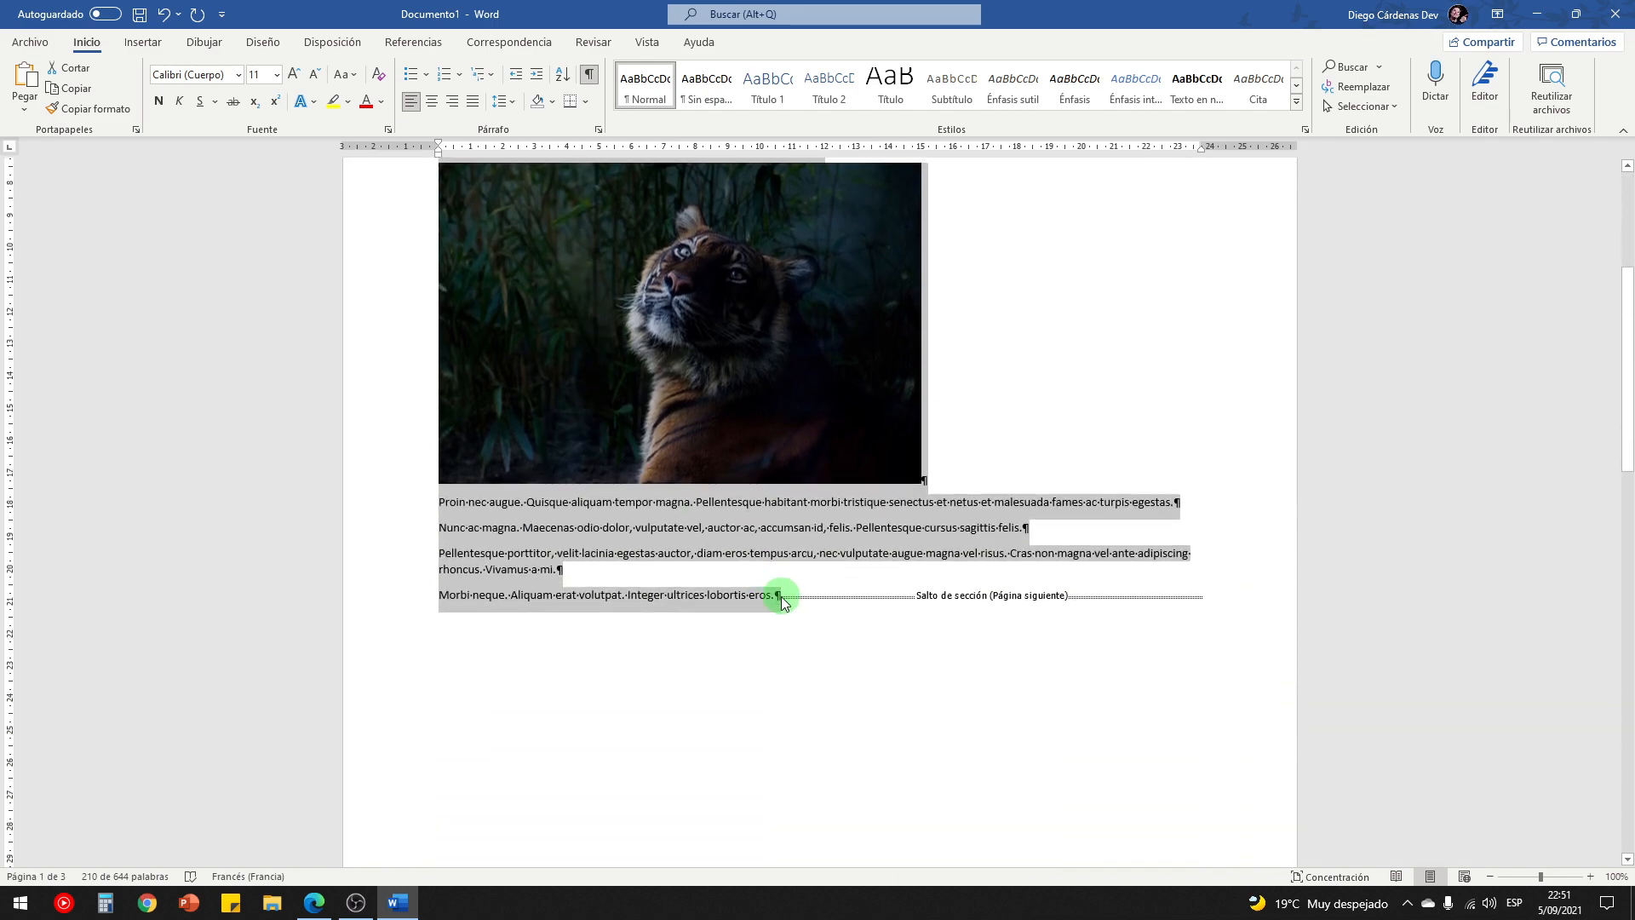
pyautogui.click(779, 595)
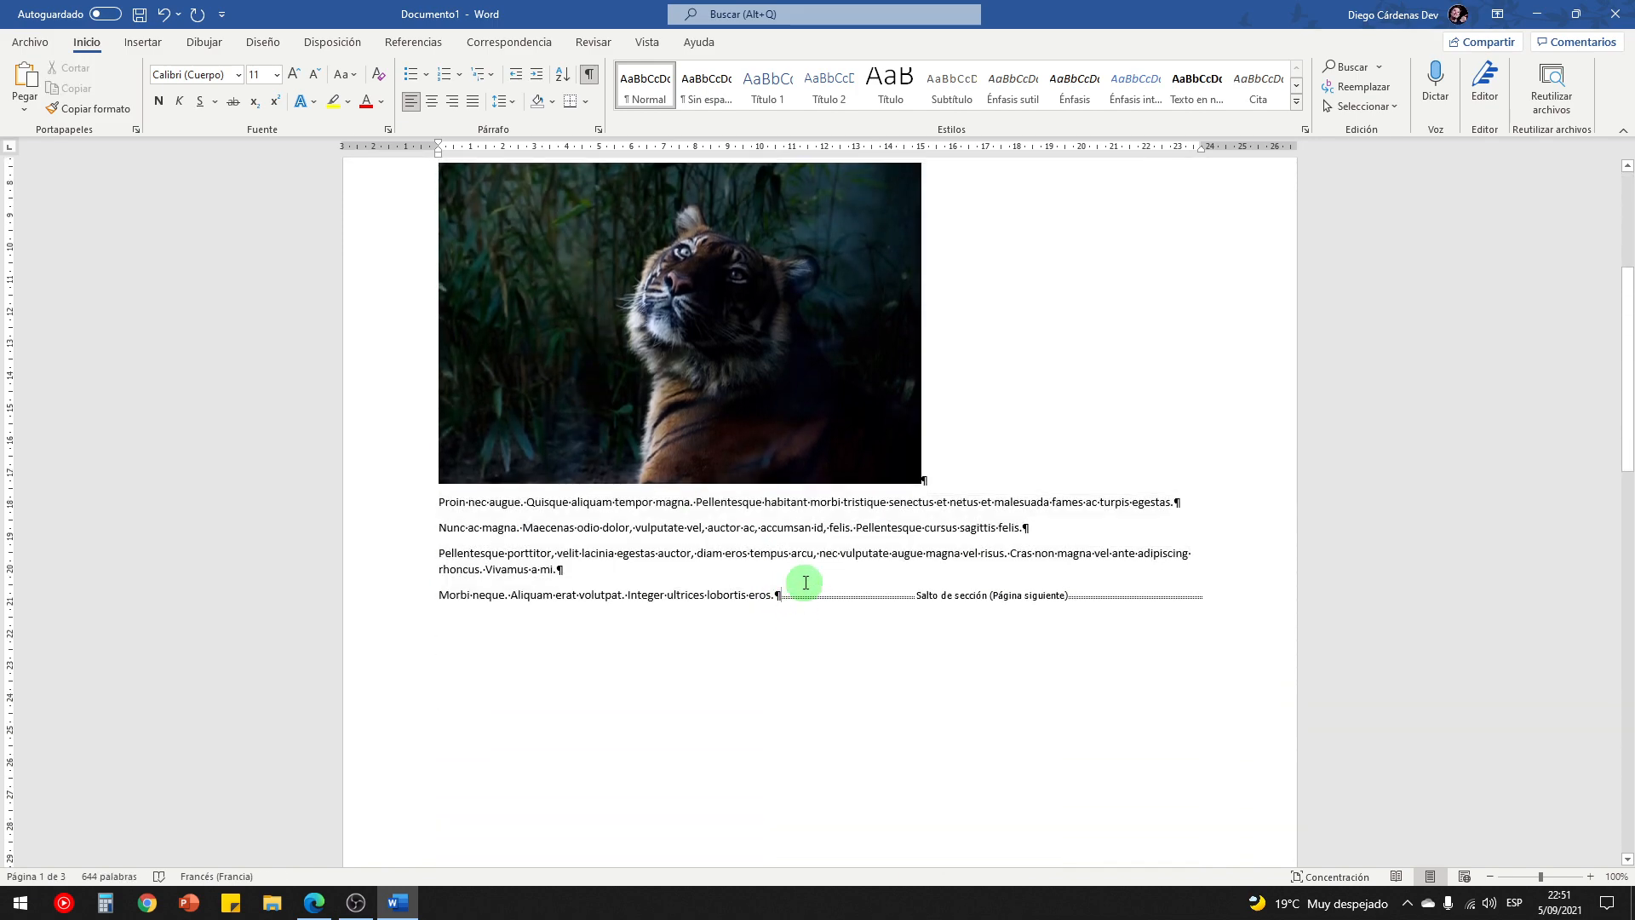
# Step: Delete the section break at the end of the first page
pyautogui.press('Delete')
pyautogui.scroll(1, 731, 560)
pyautogui.scroll(2, 731, 559)
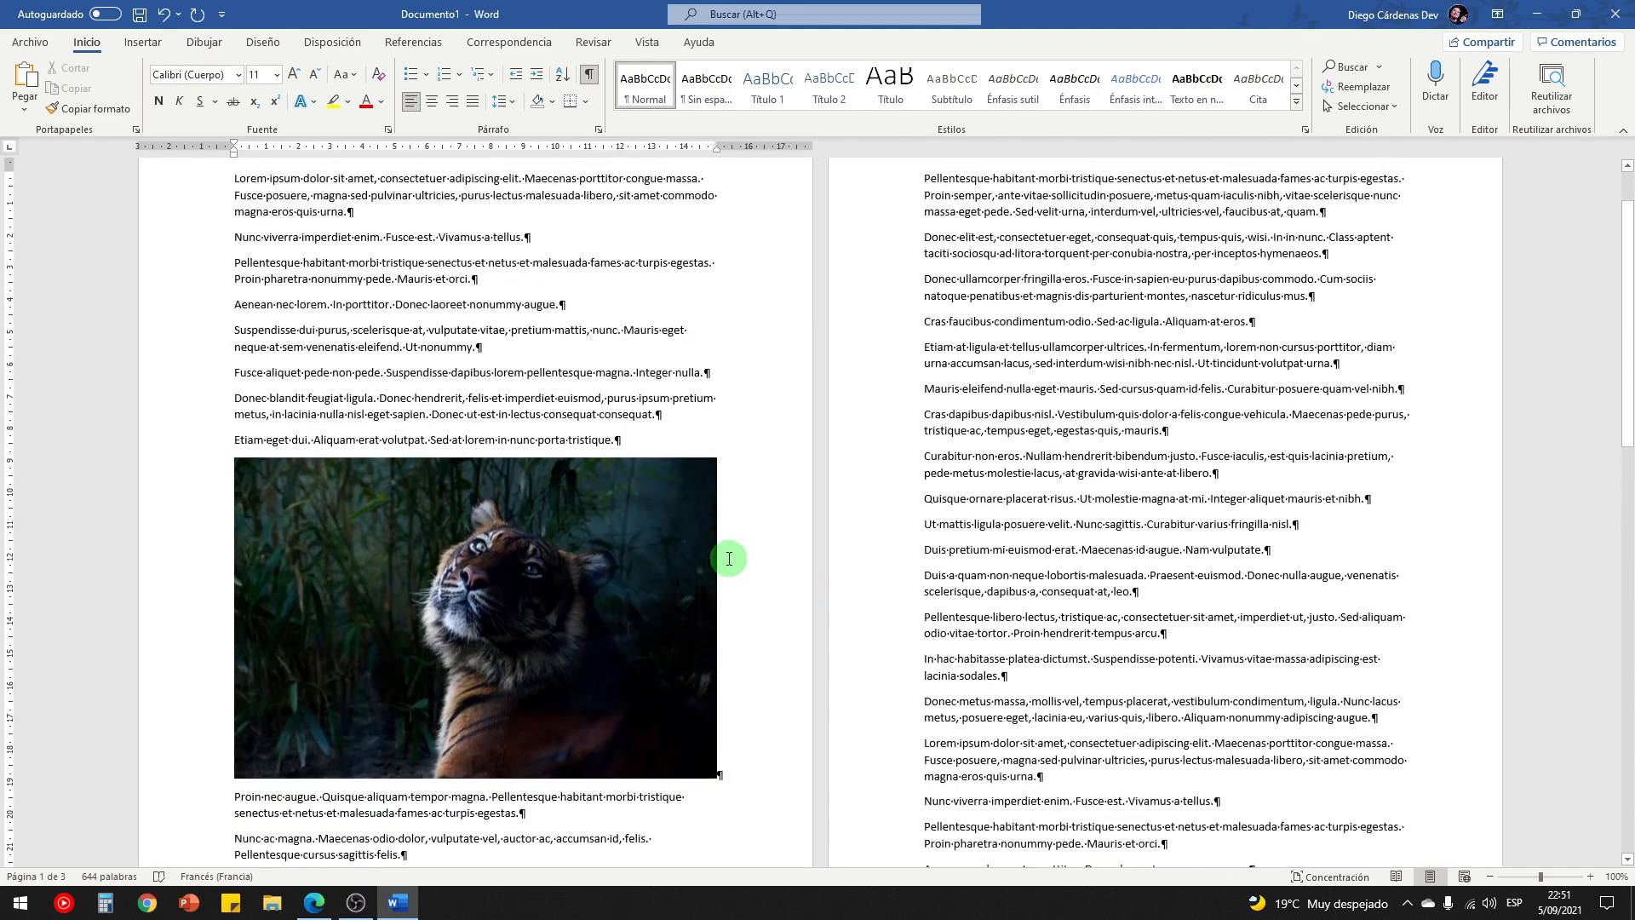
pyautogui.scroll(-4, 716, 553)
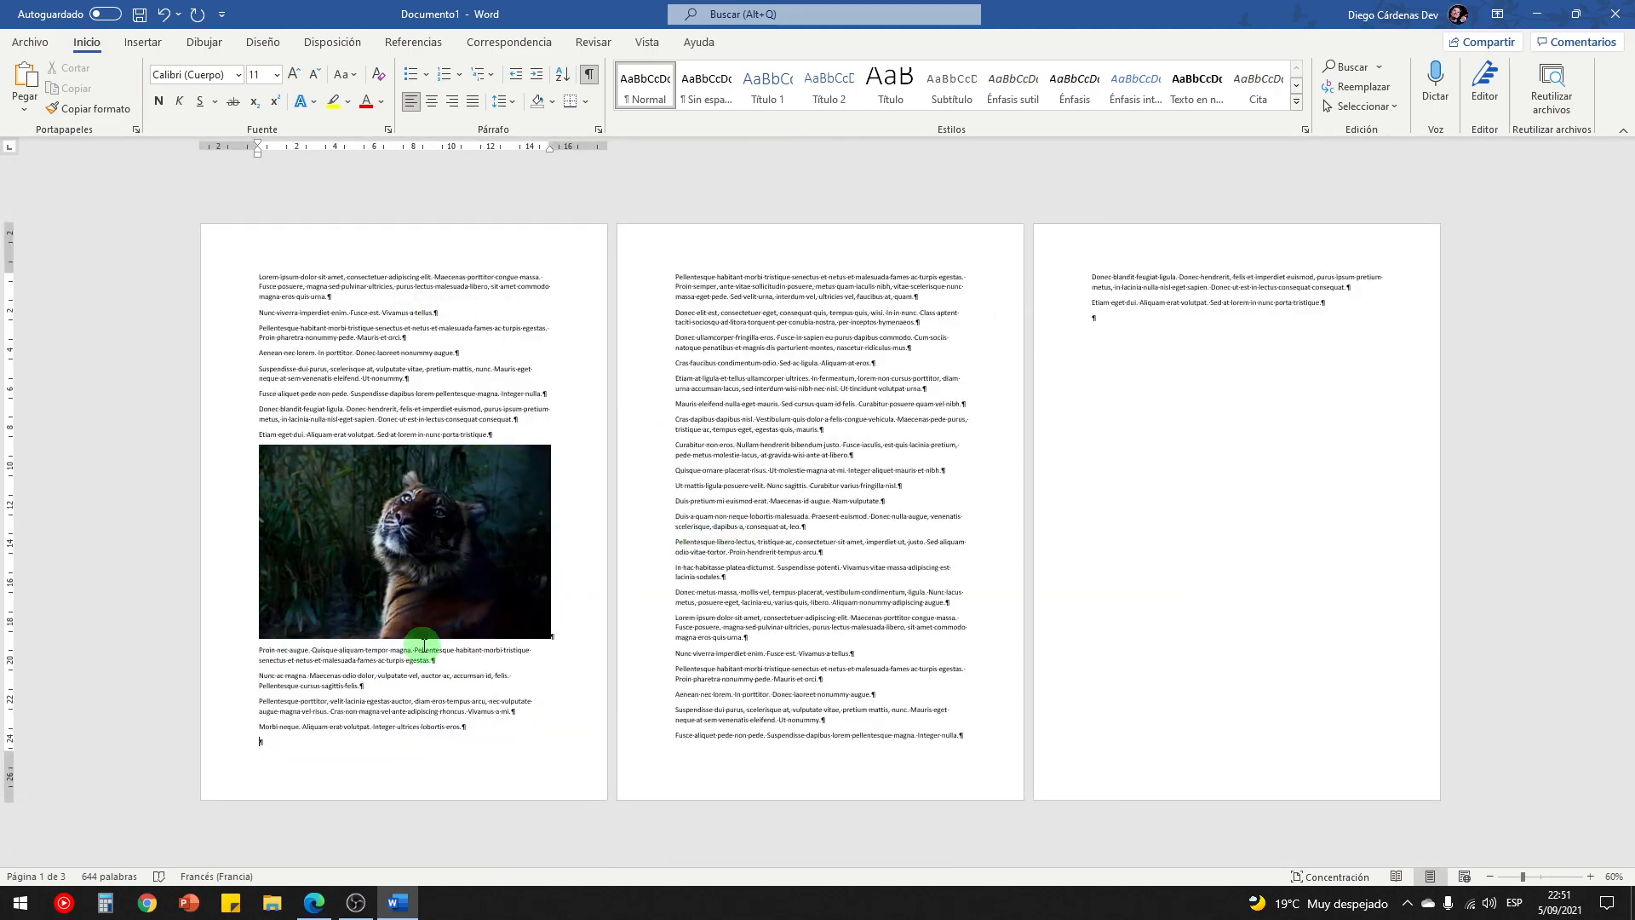
# Step: Insert a next-page section break (Página siguiente) at the empty paragraph after "Morbi neque" at the end of the first page
pyautogui.click(314, 732)
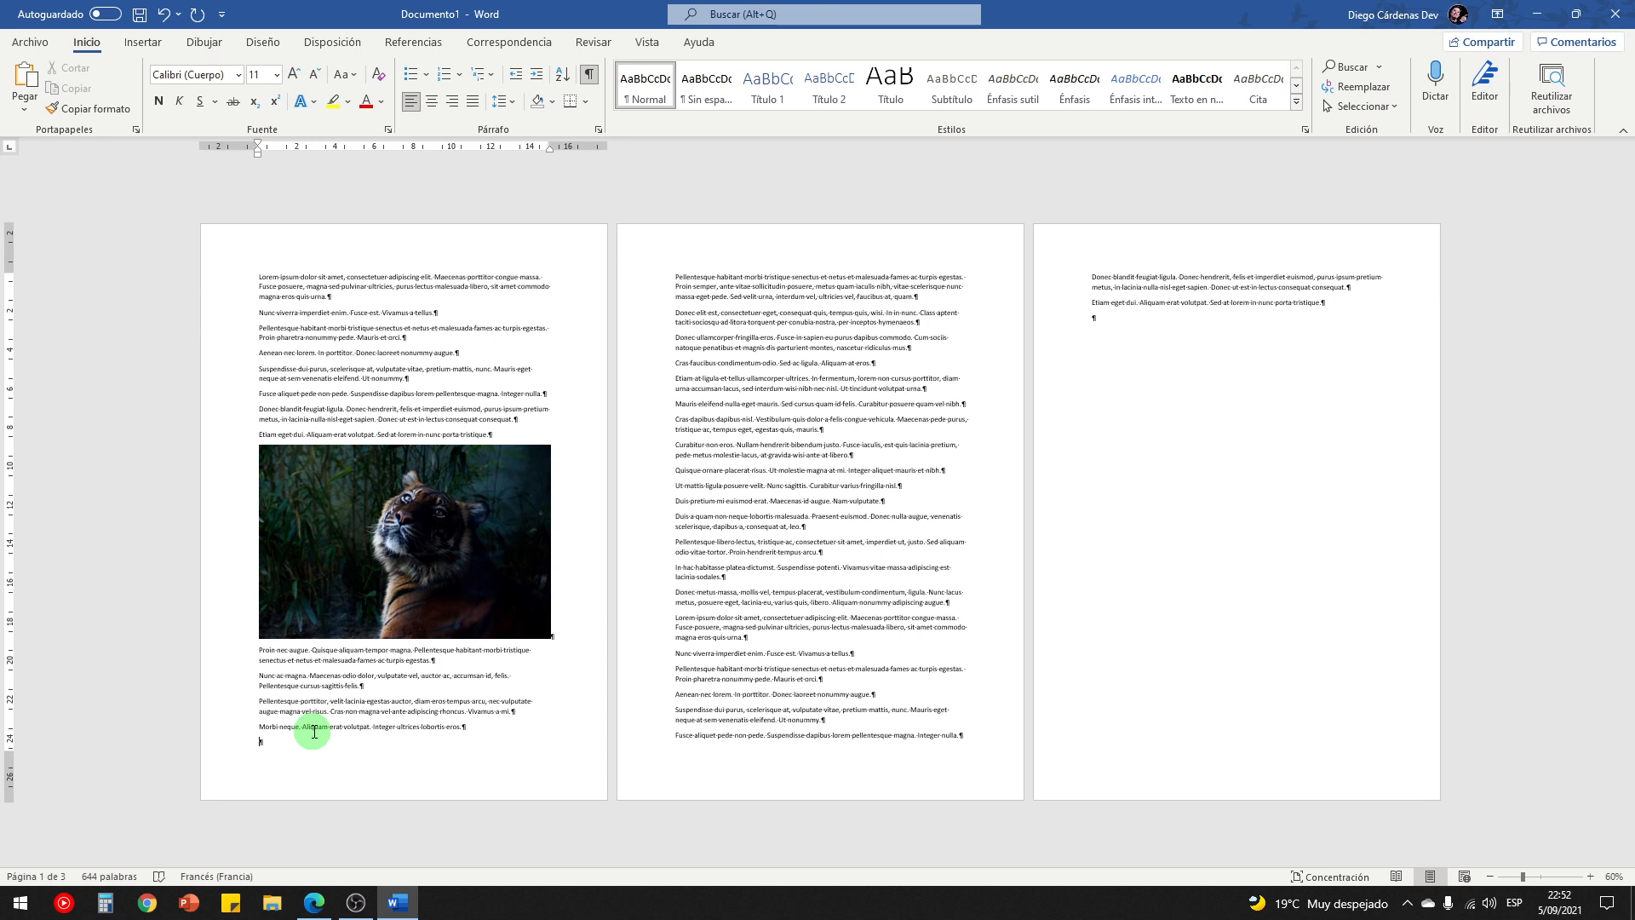
pyautogui.moveTo(486, 732); pyautogui.dragTo(233, 270)
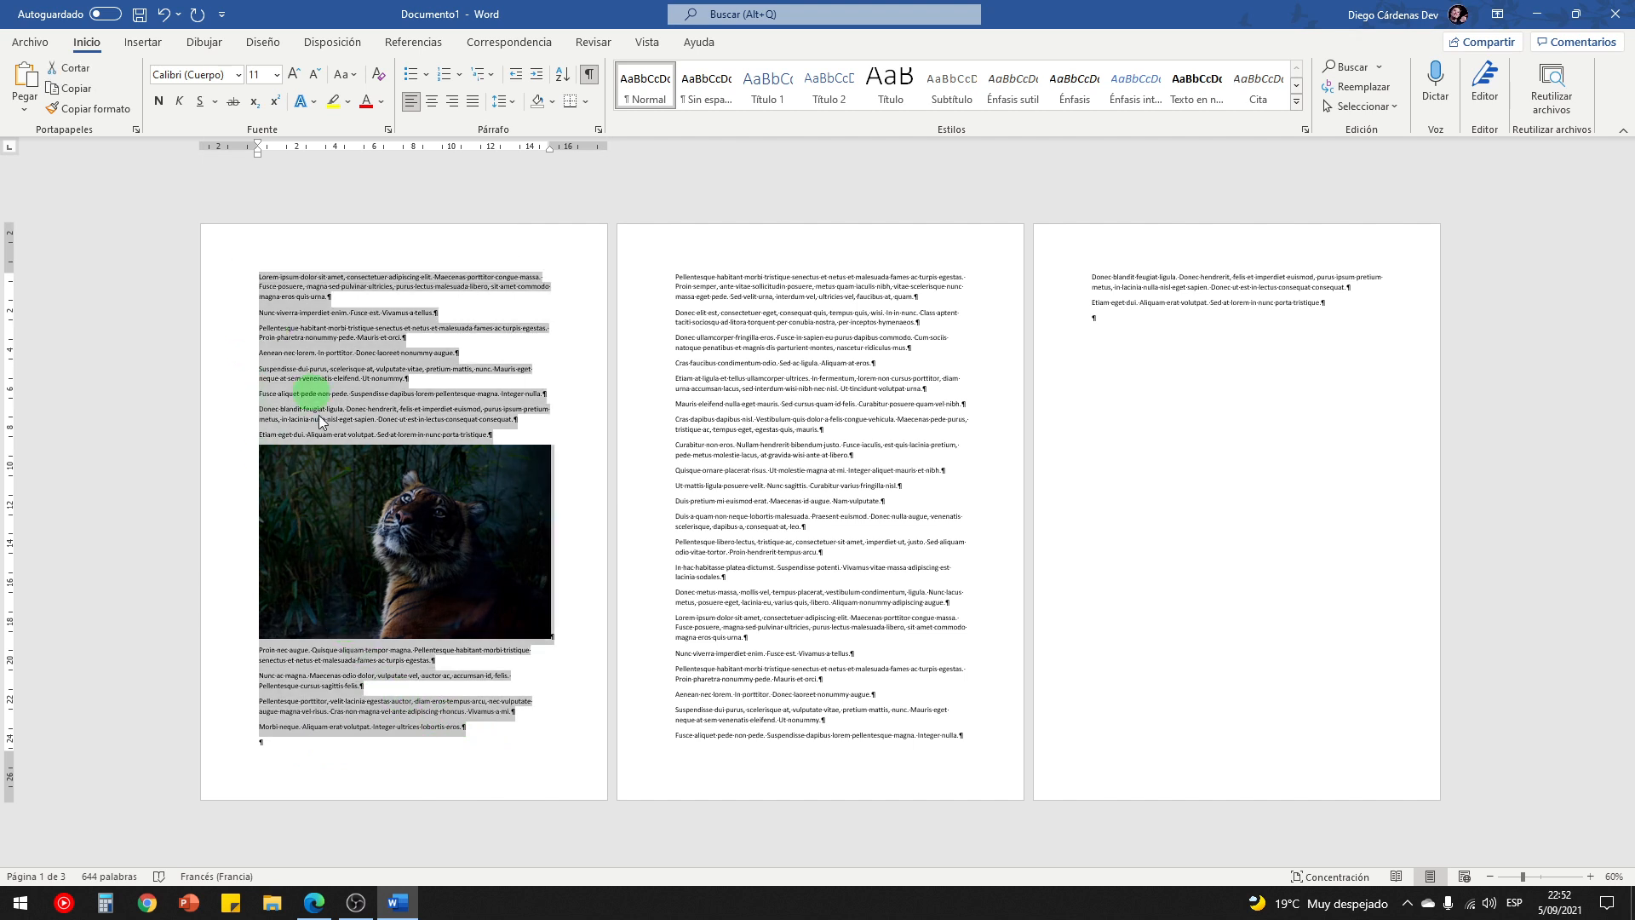
pyautogui.click(282, 743)
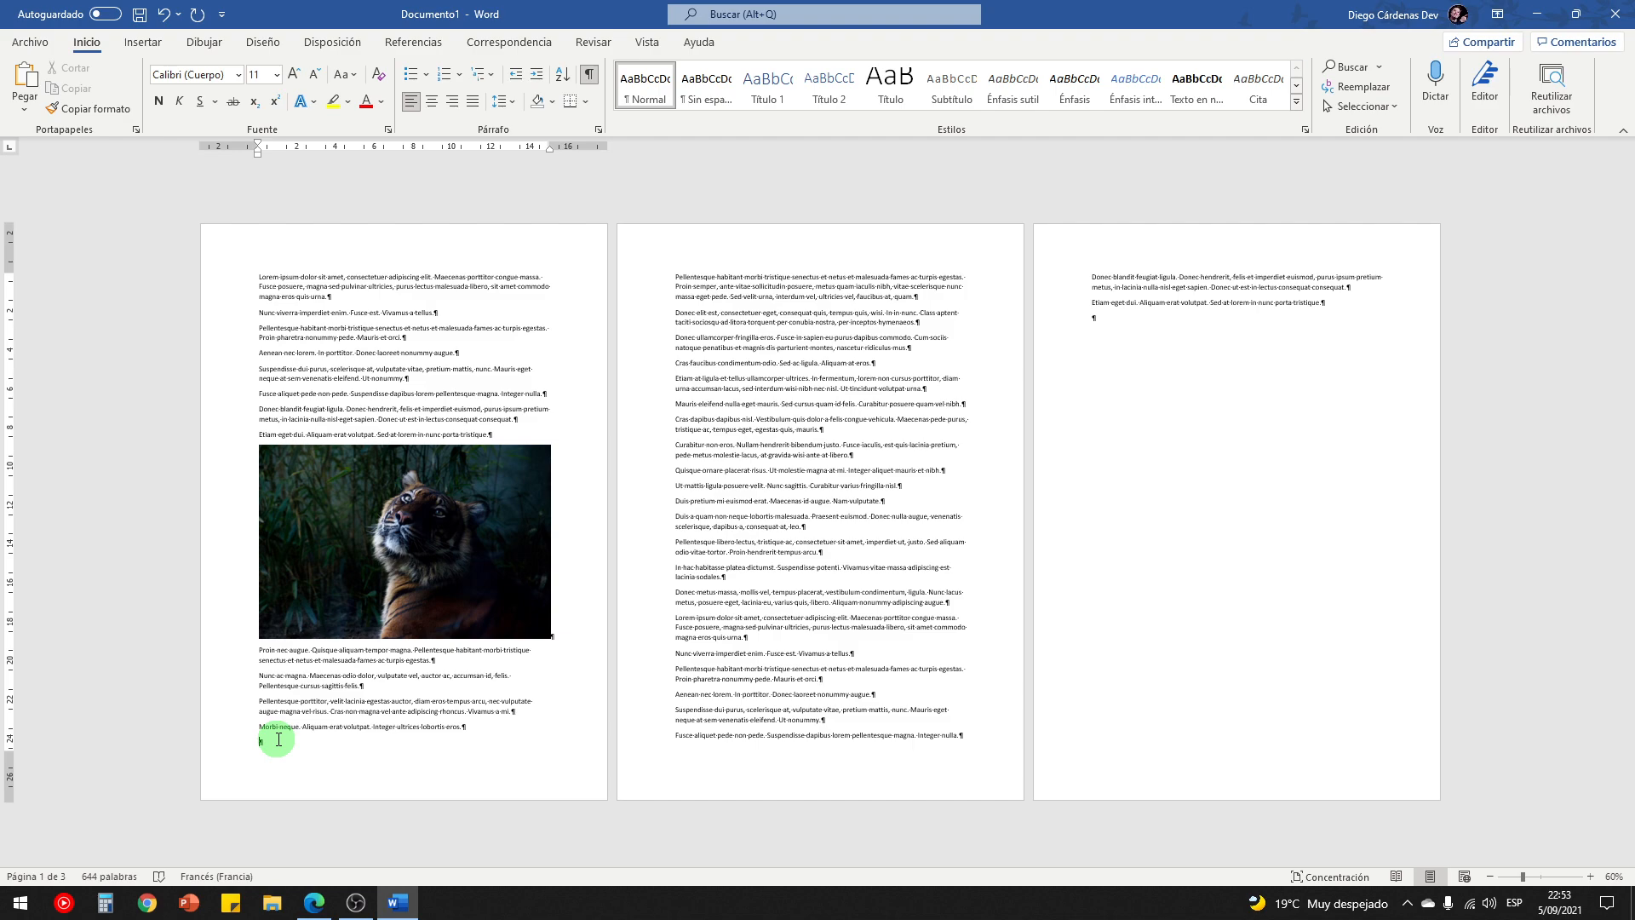
pyautogui.scroll(6, 278, 739)
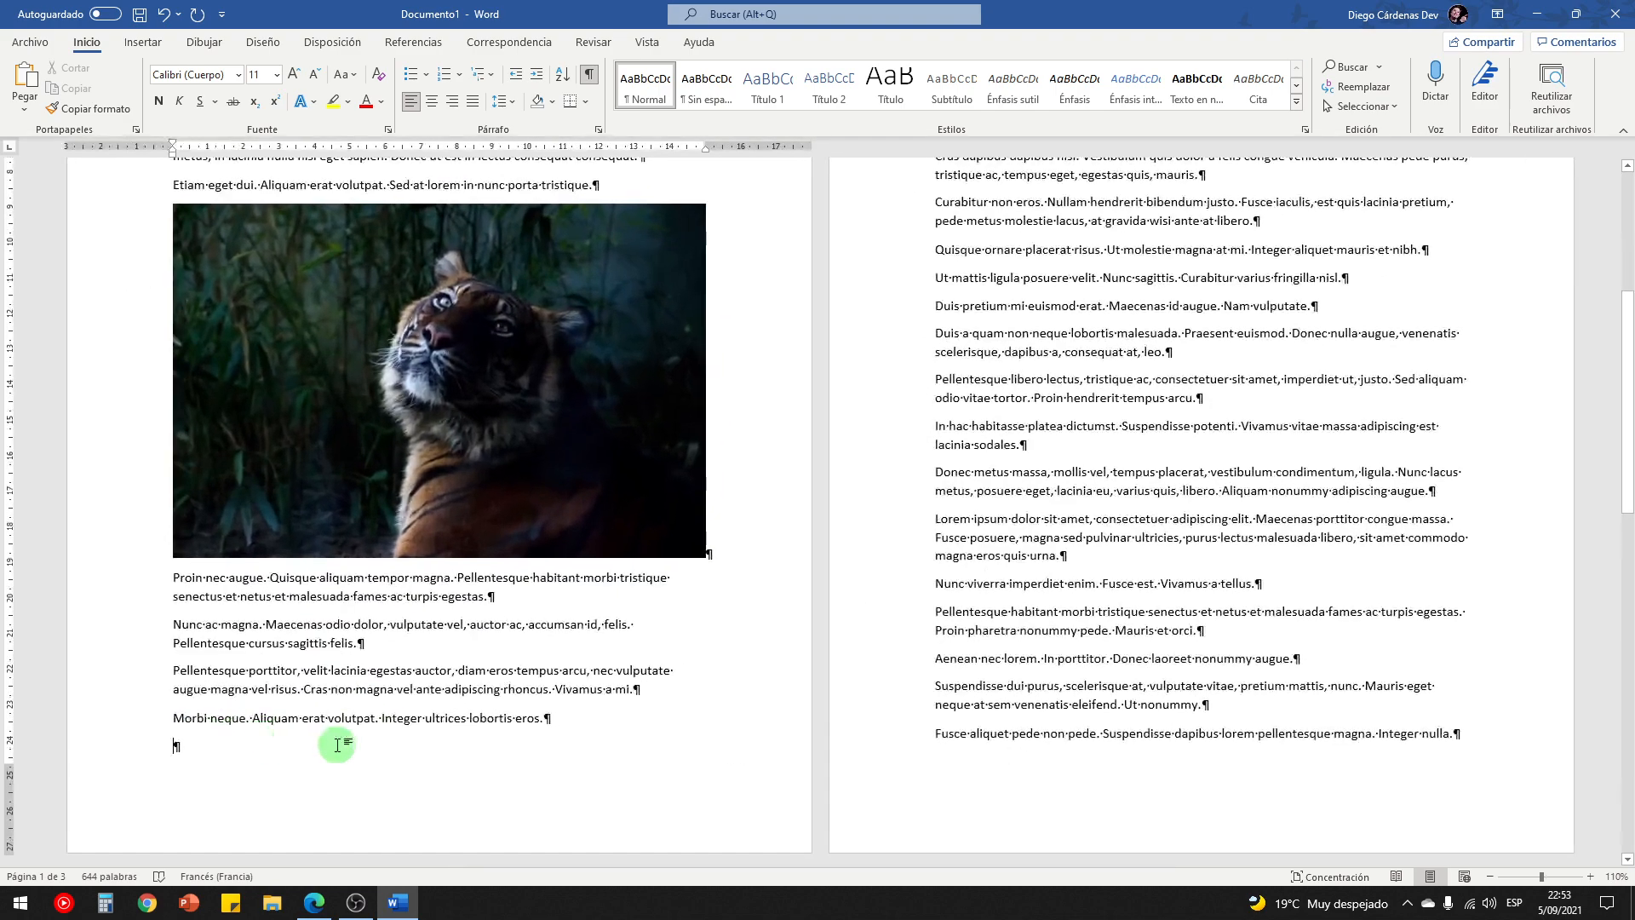
pyautogui.scroll(1, 846, 463)
pyautogui.scroll(-2, 833, 491)
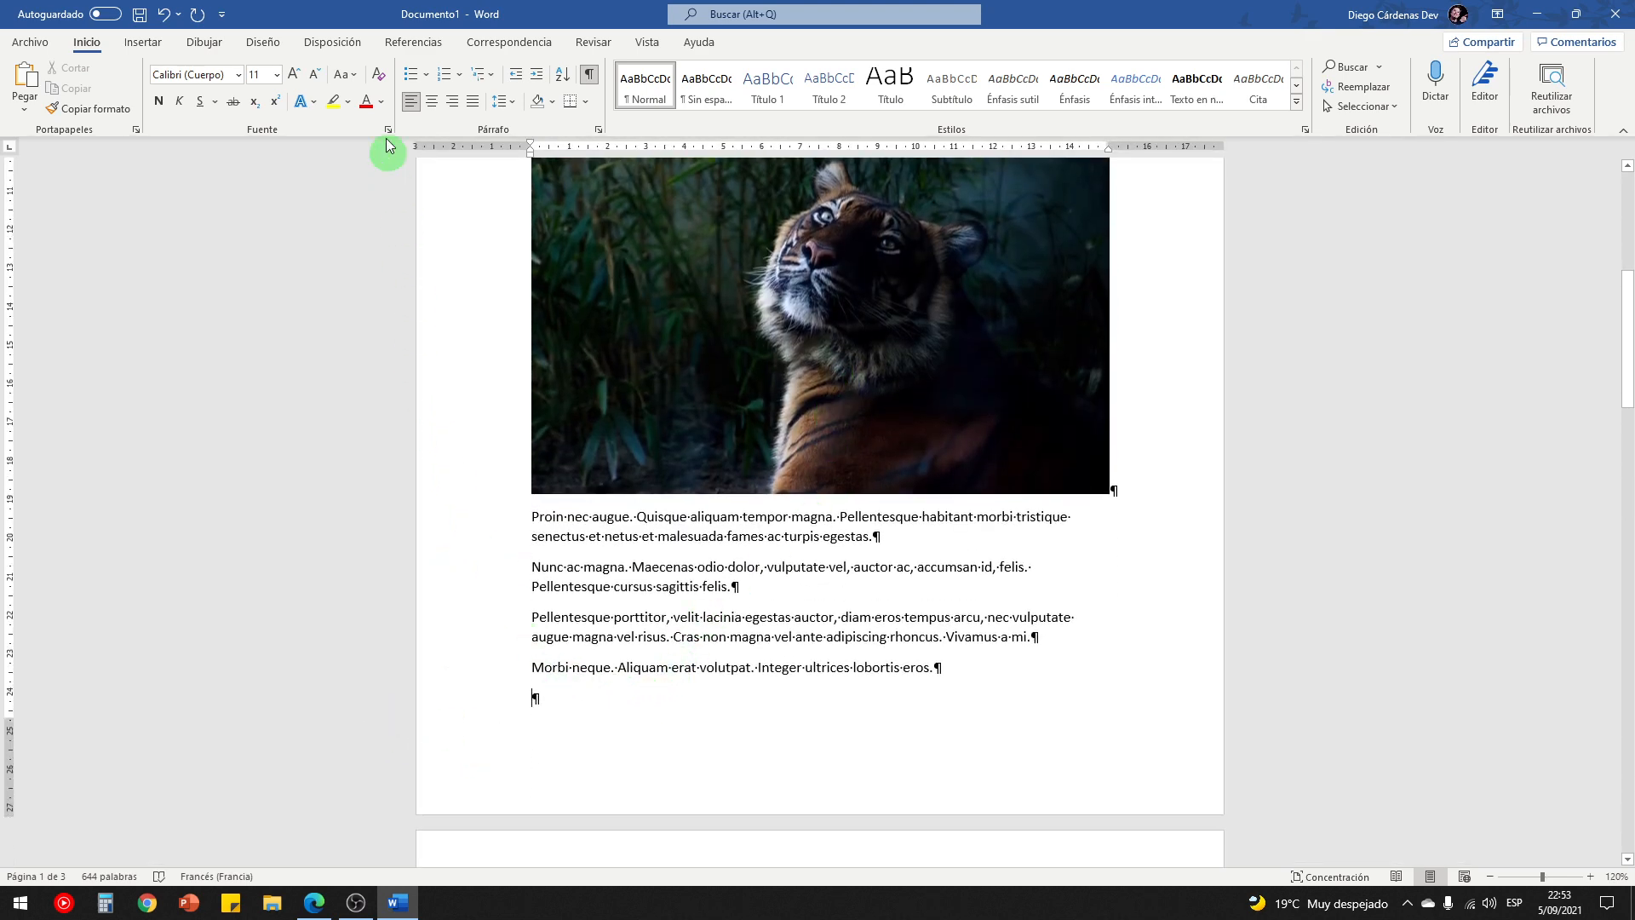
pyautogui.click(328, 43)
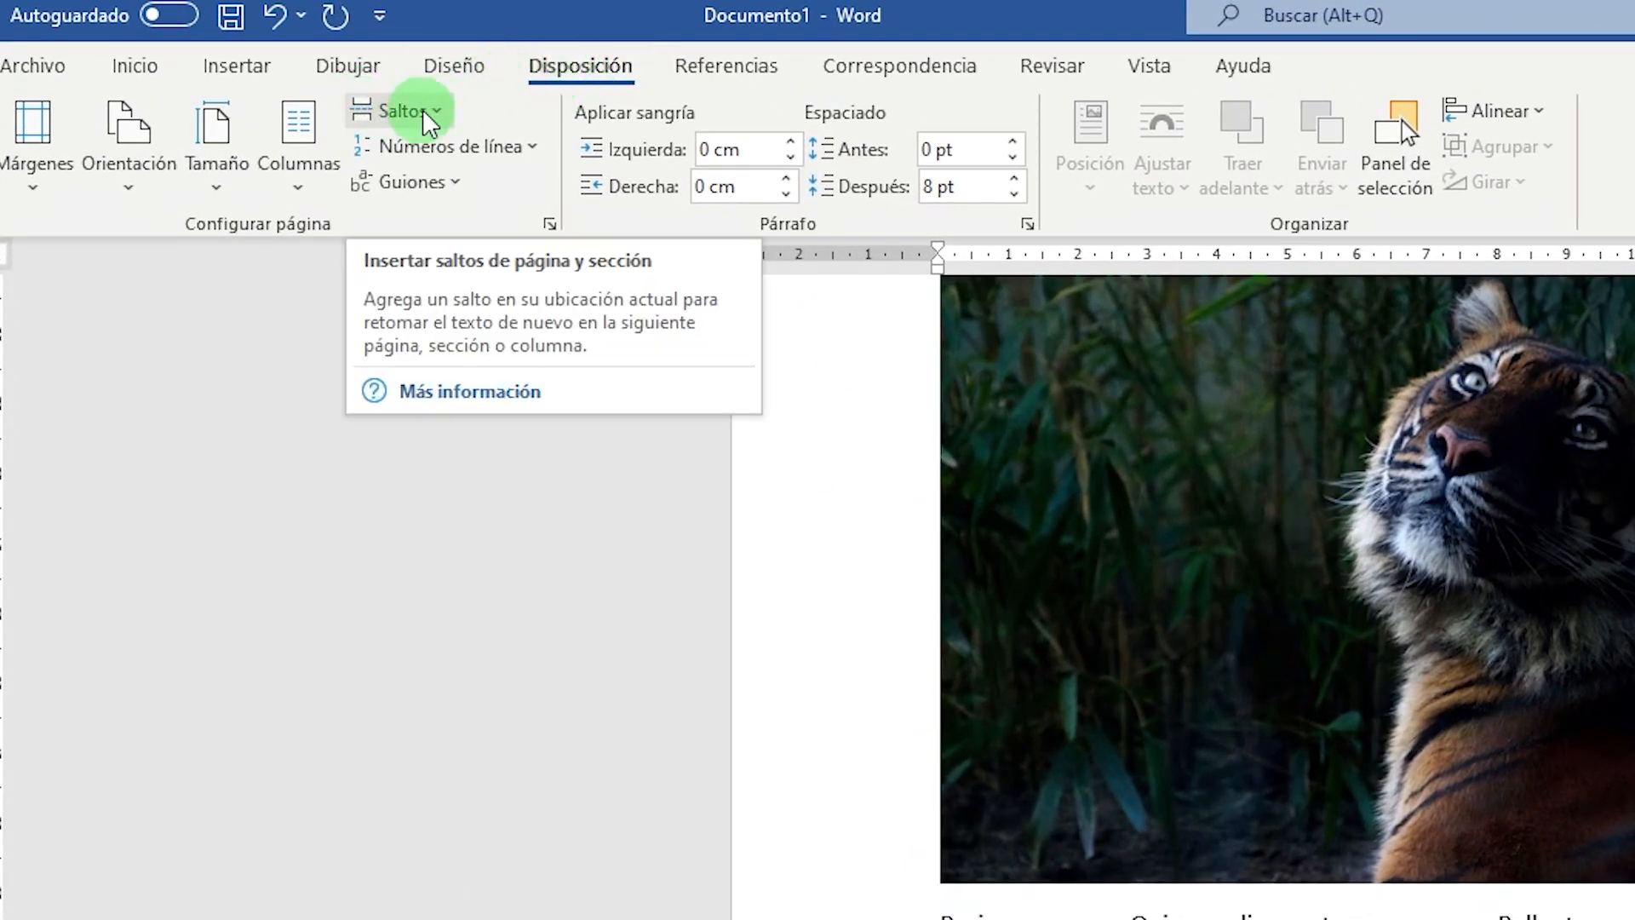
pyautogui.click(413, 112)
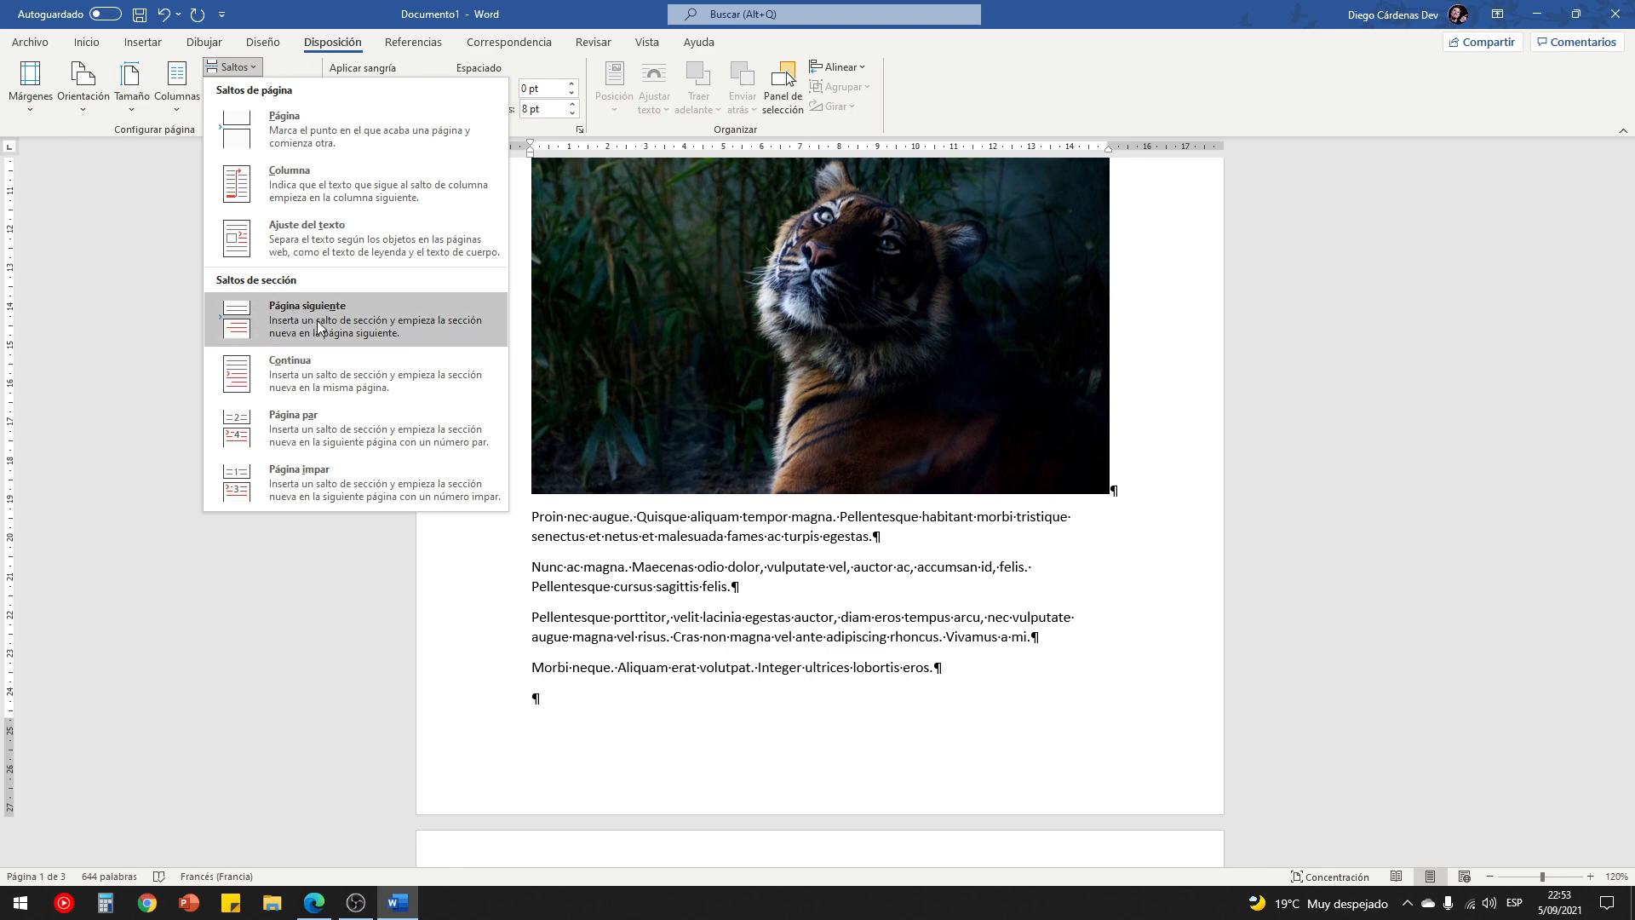
pyautogui.click(317, 320)
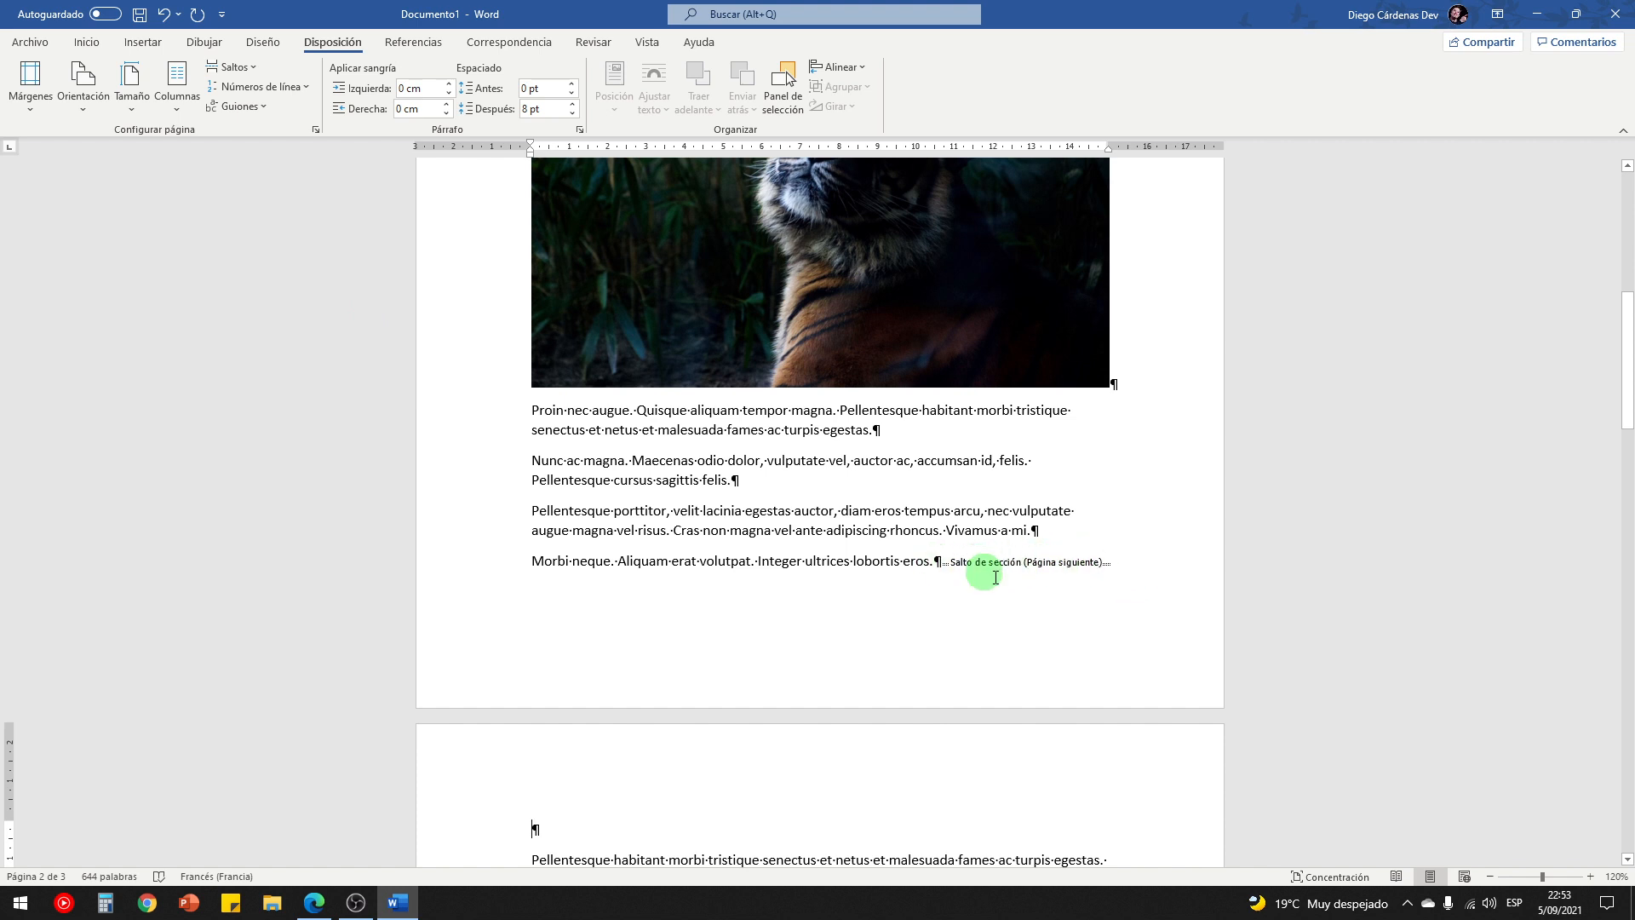
# Step: Hide the document's formatting marks and show them again
pyautogui.click(87, 42)
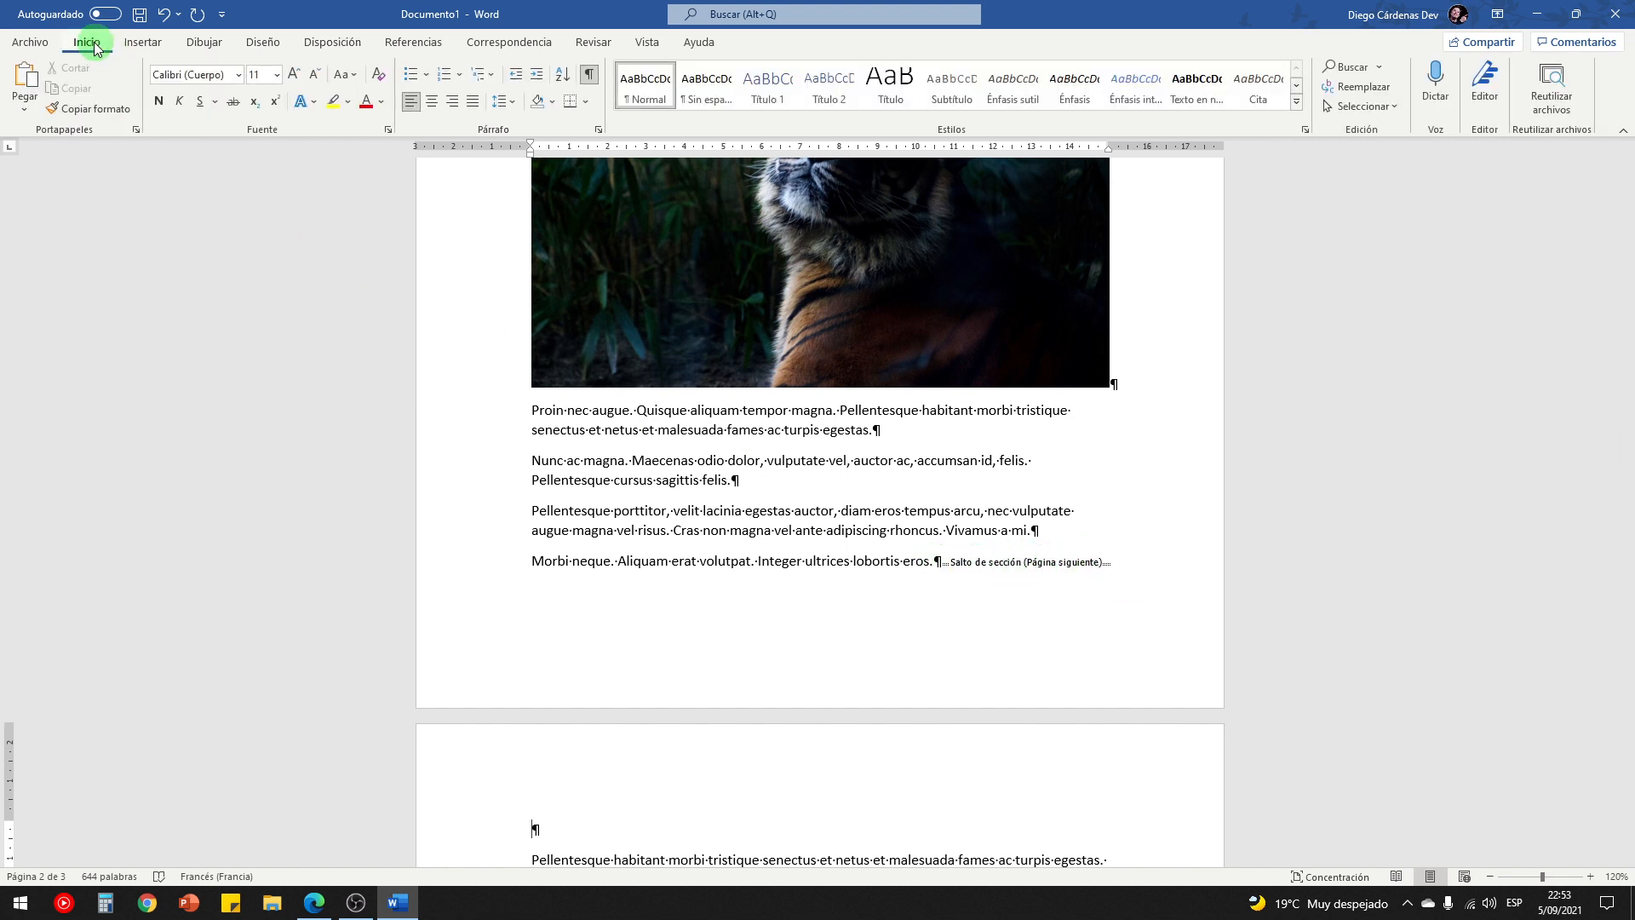
pyautogui.click(588, 78)
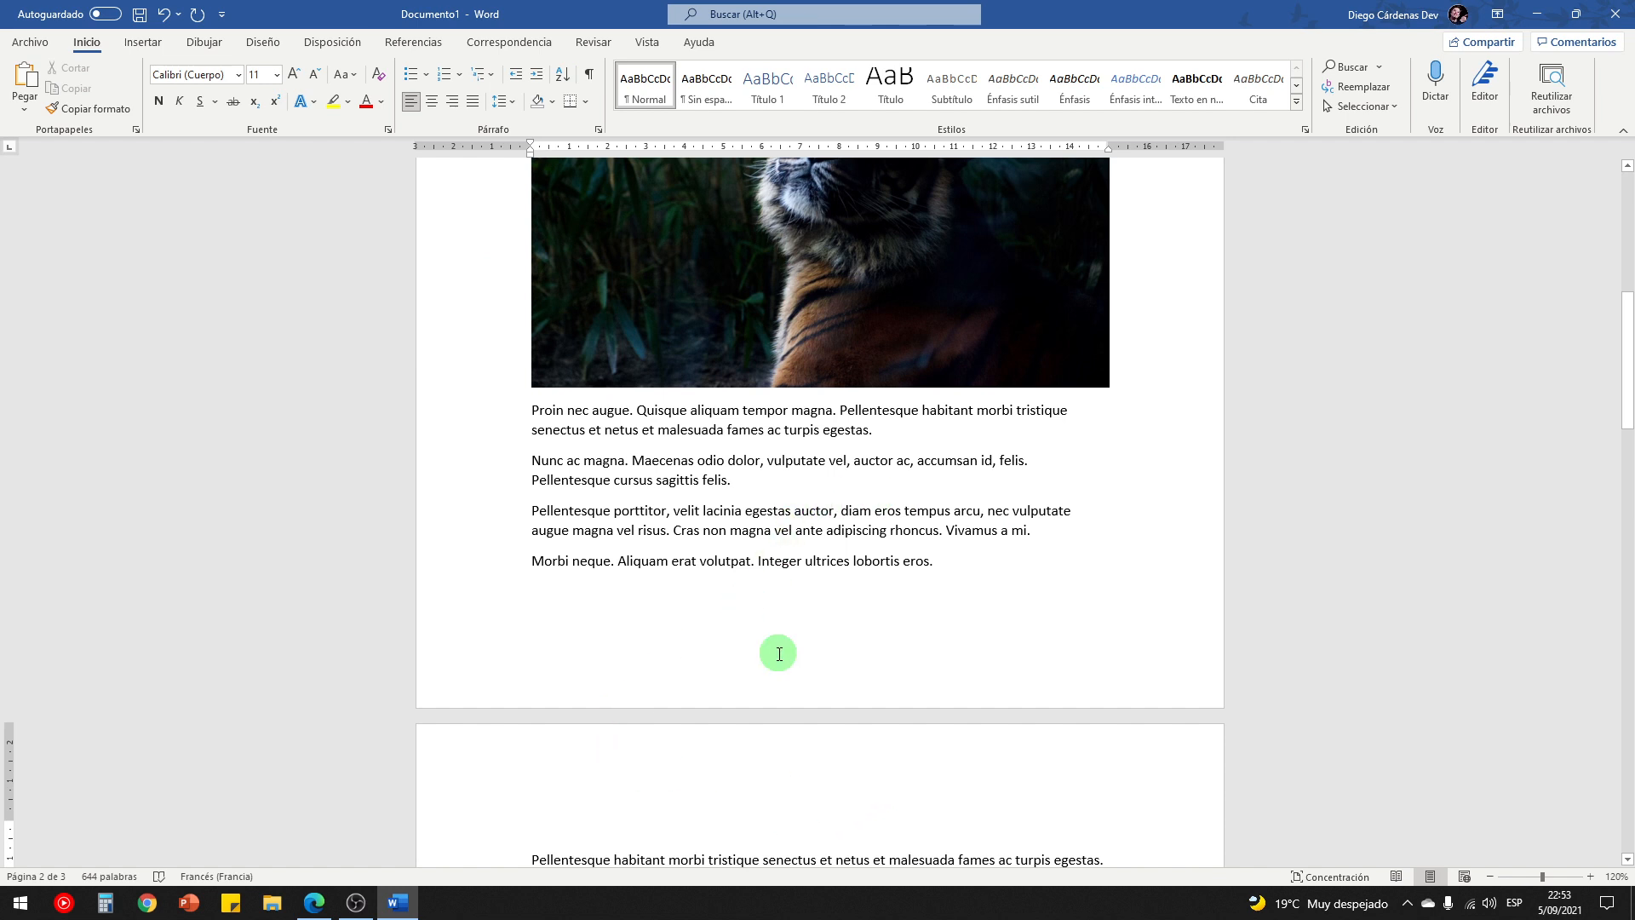
pyautogui.click(588, 76)
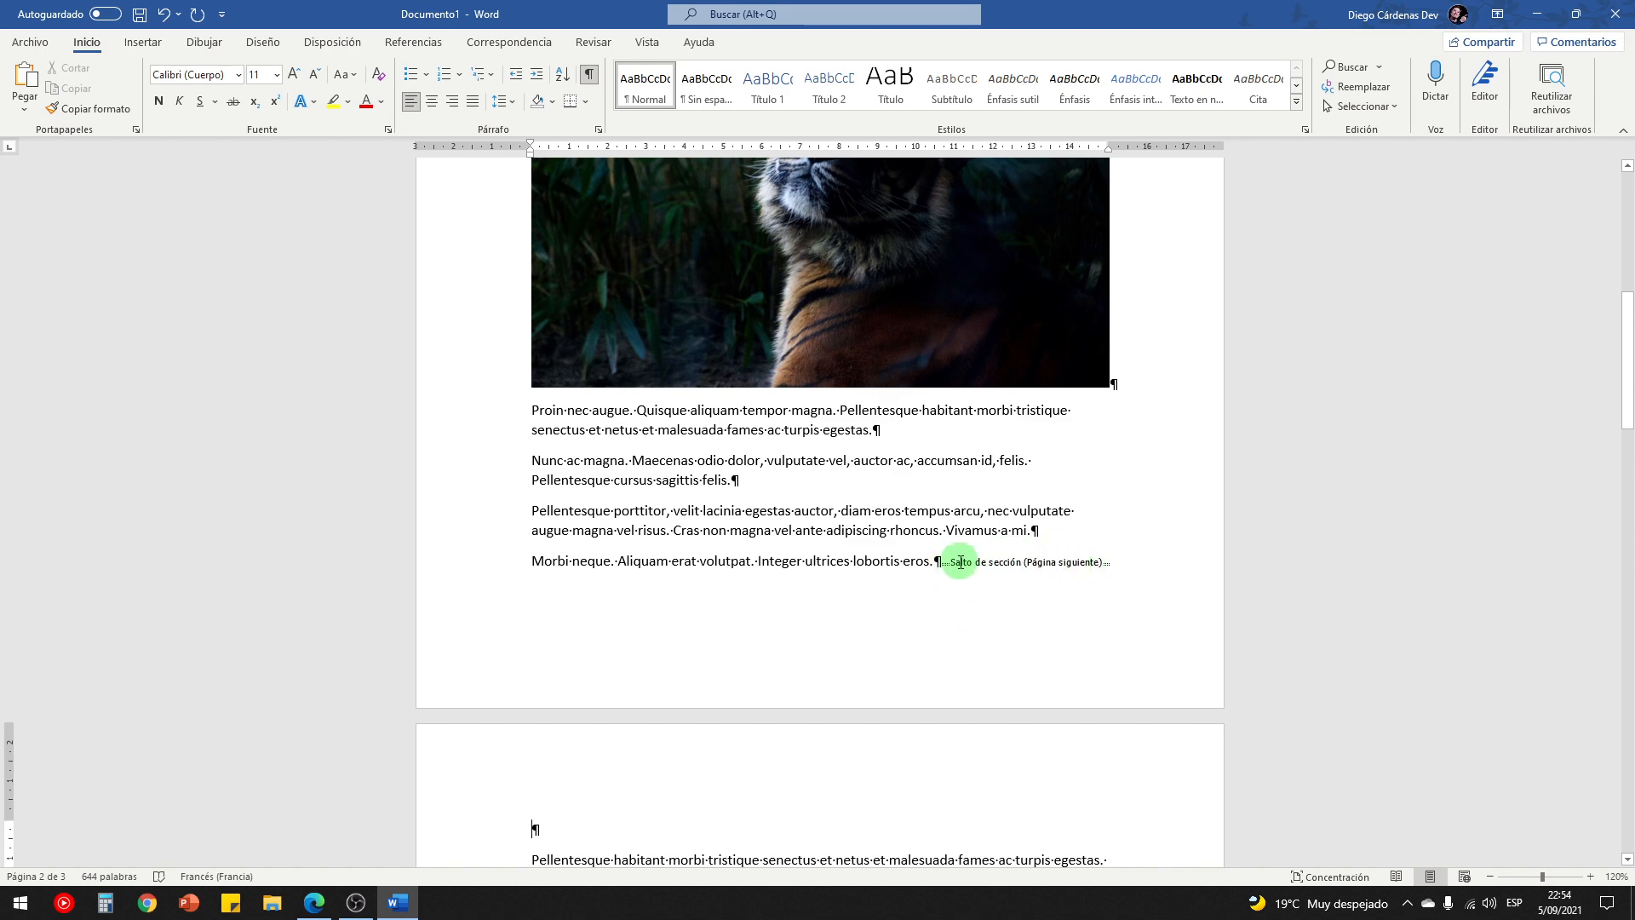
# Step: Examine the content before and after the section break between the first and second pages
pyautogui.scroll(5, 1106, 565)
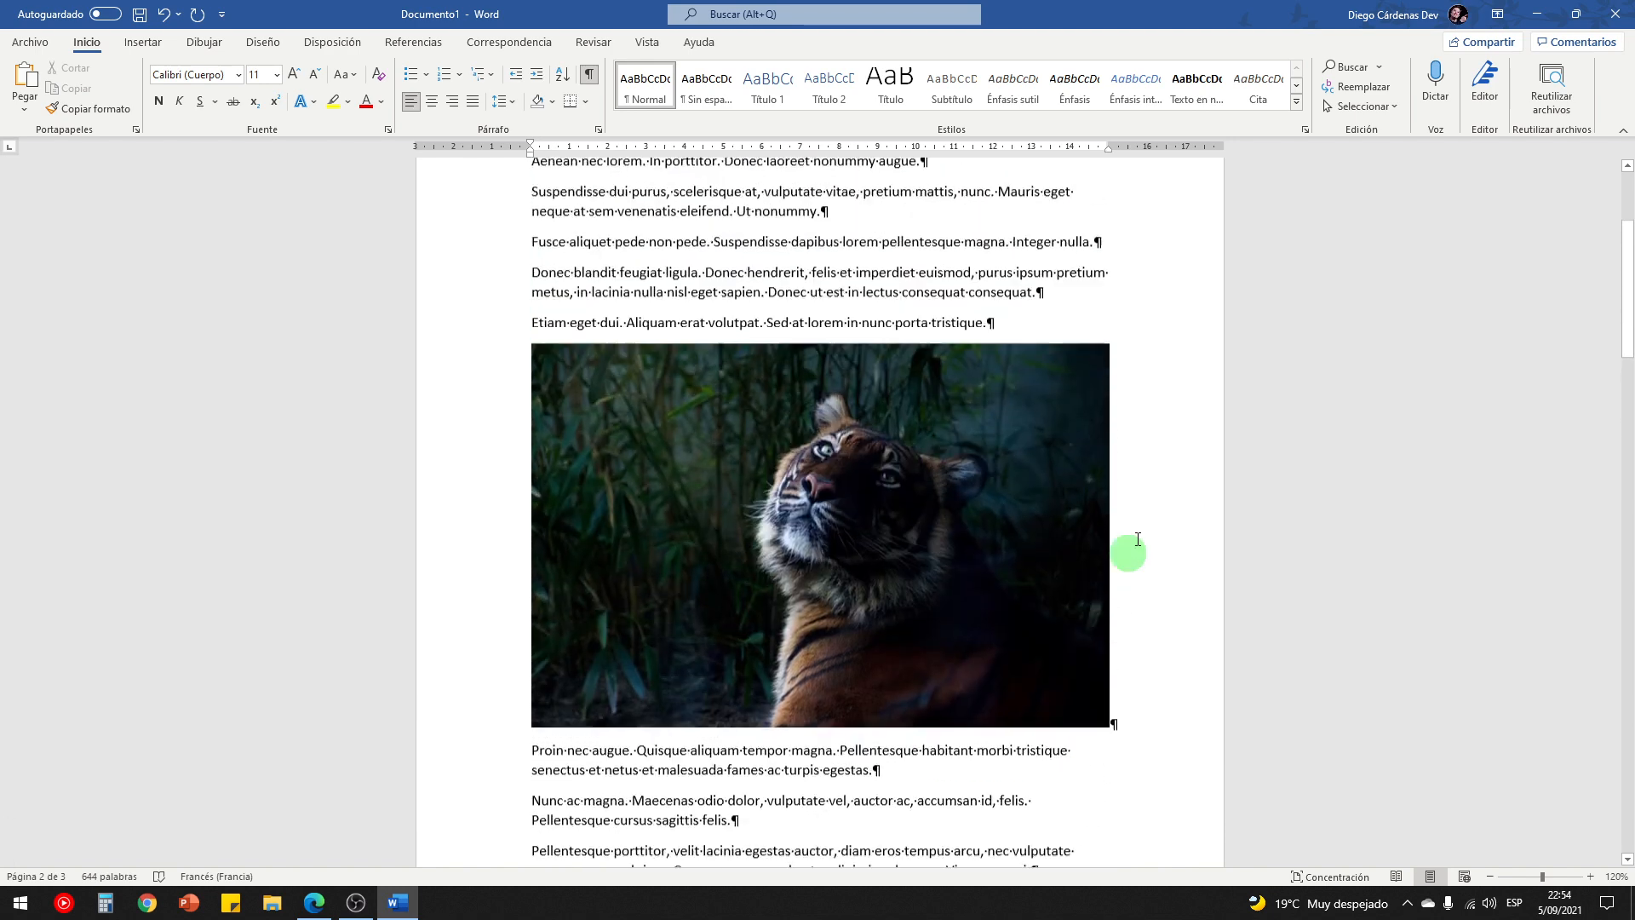
pyautogui.scroll(-8, 821, 595)
pyautogui.scroll(5, 638, 683)
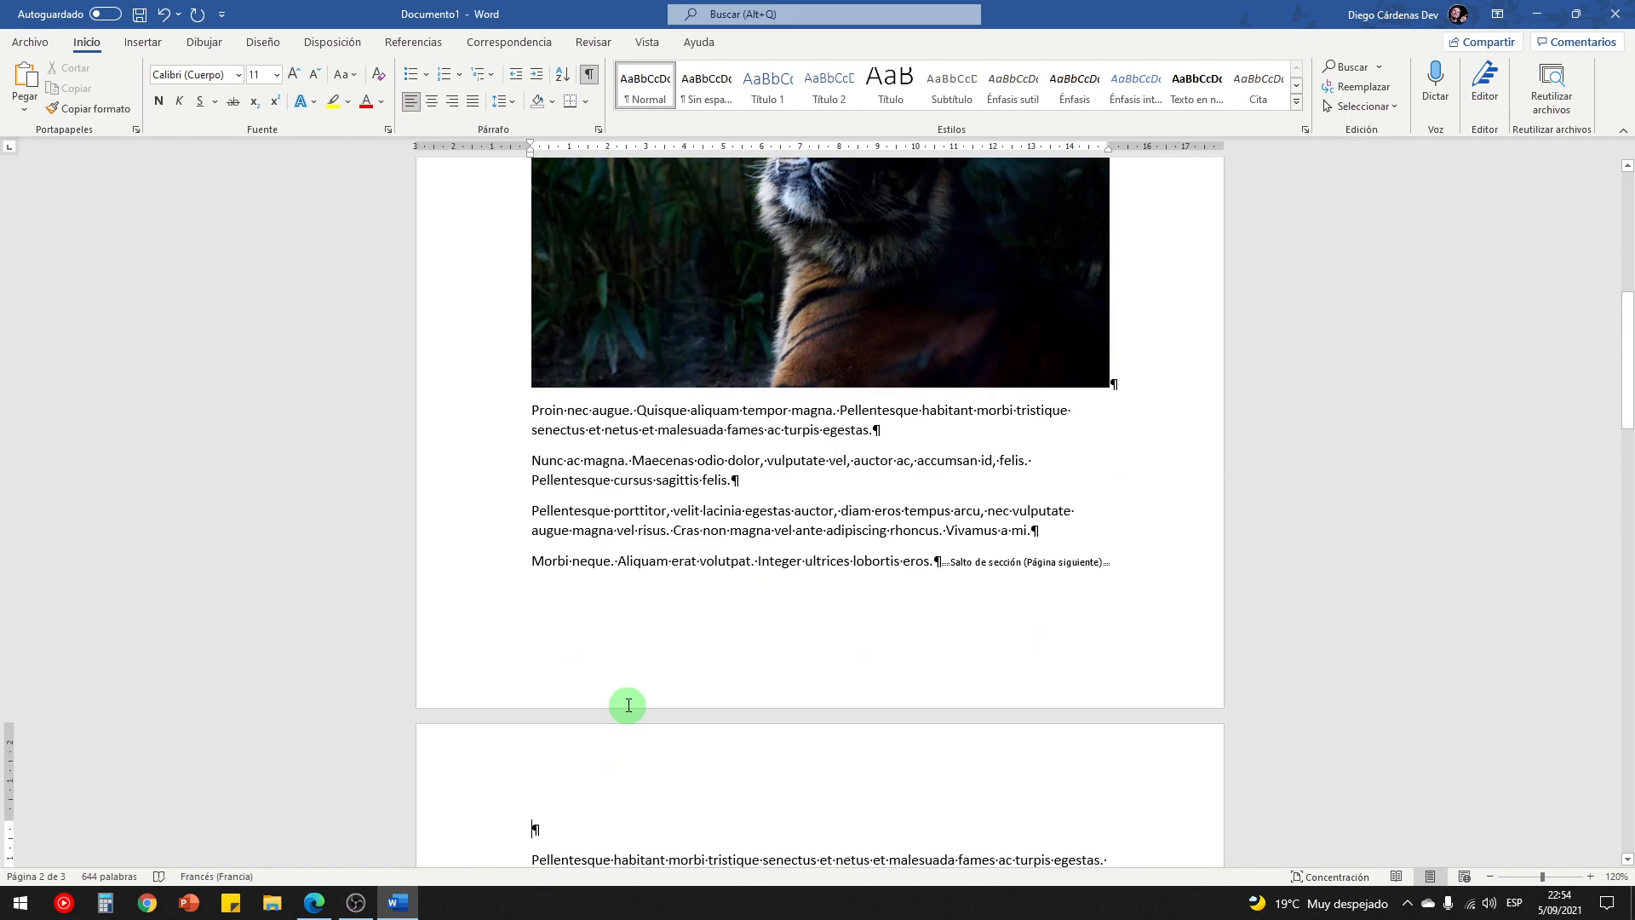
pyautogui.scroll(-4, 629, 699)
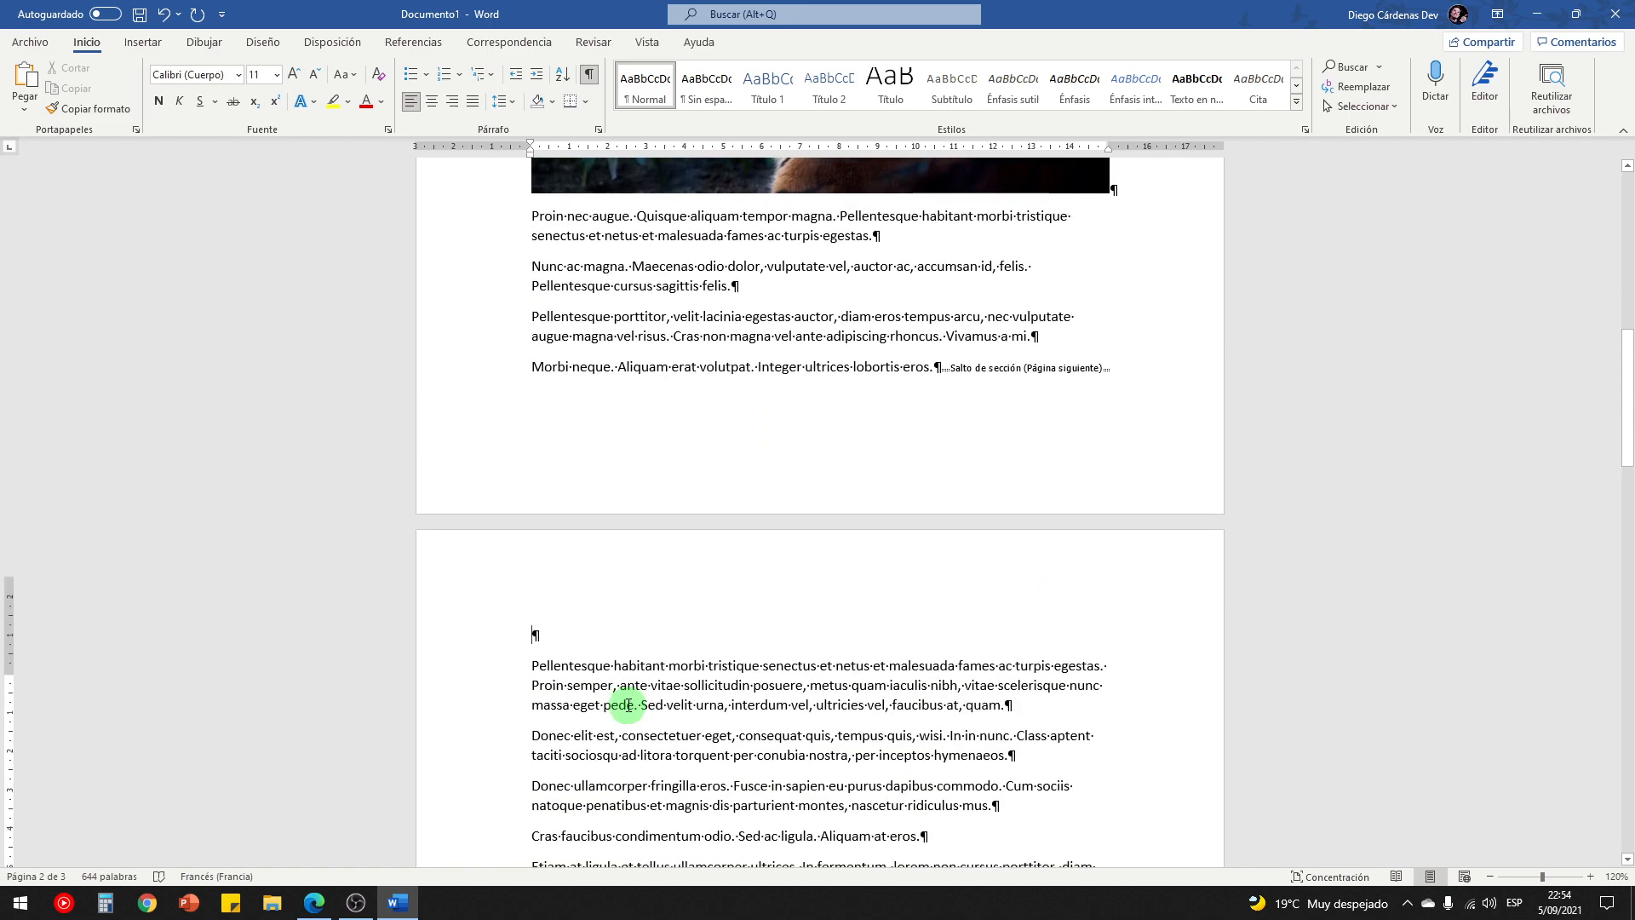
pyautogui.scroll(4, 627, 701)
pyautogui.scroll(10, 669, 522)
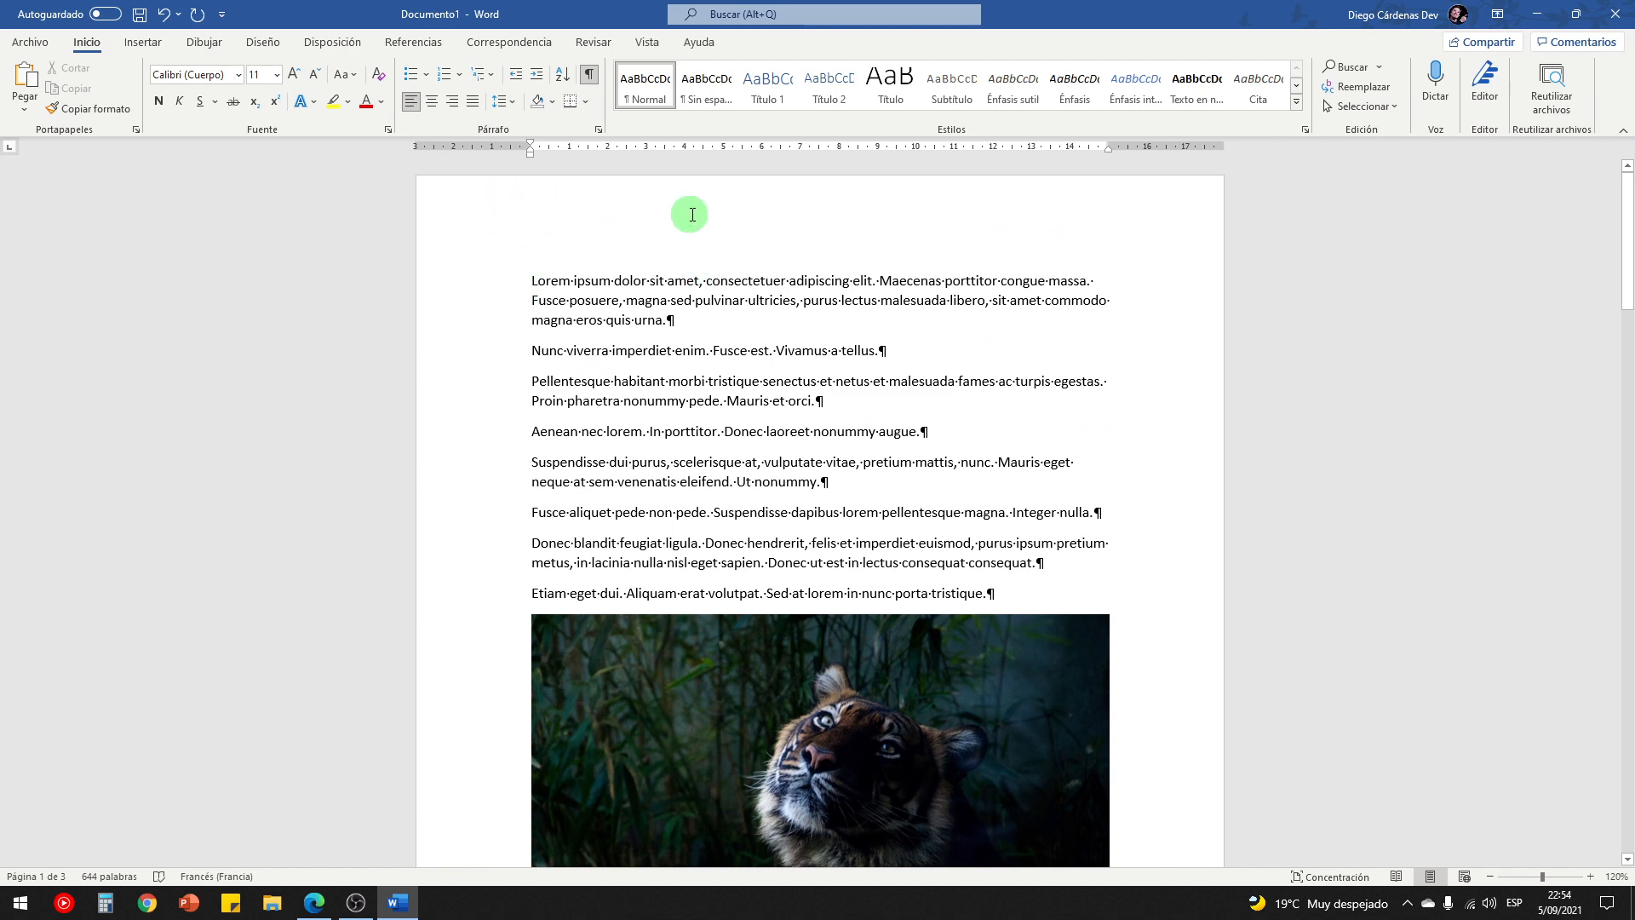
pyautogui.scroll(-10, 492, 391)
pyautogui.scroll(-7, 469, 317)
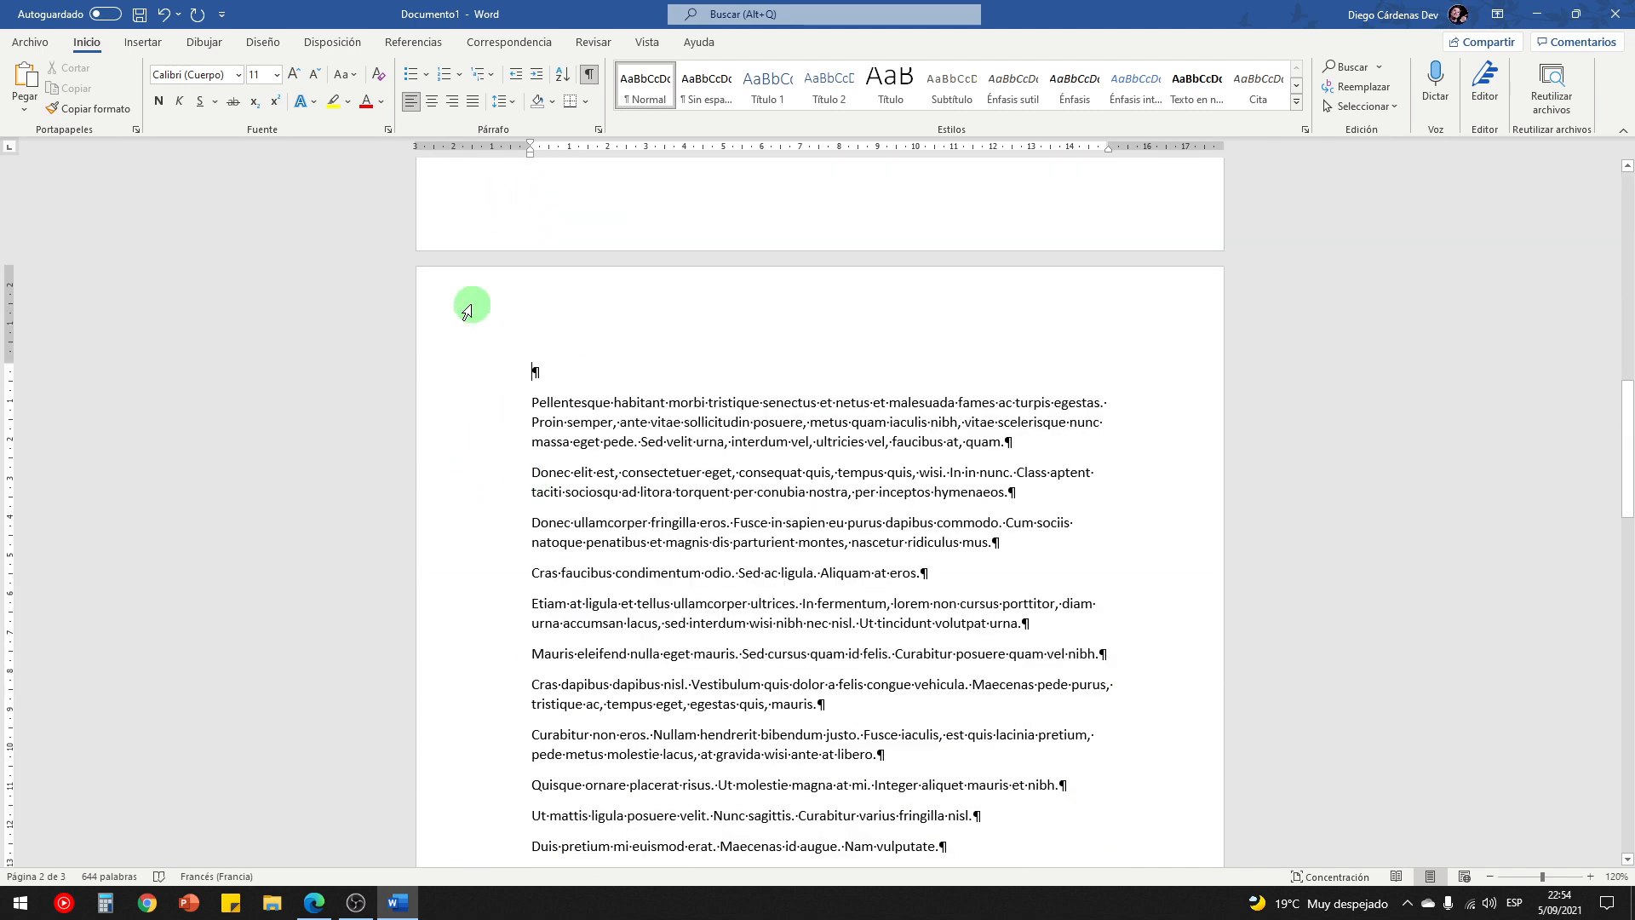
pyautogui.scroll(-4, 515, 330)
pyautogui.scroll(6, 529, 500)
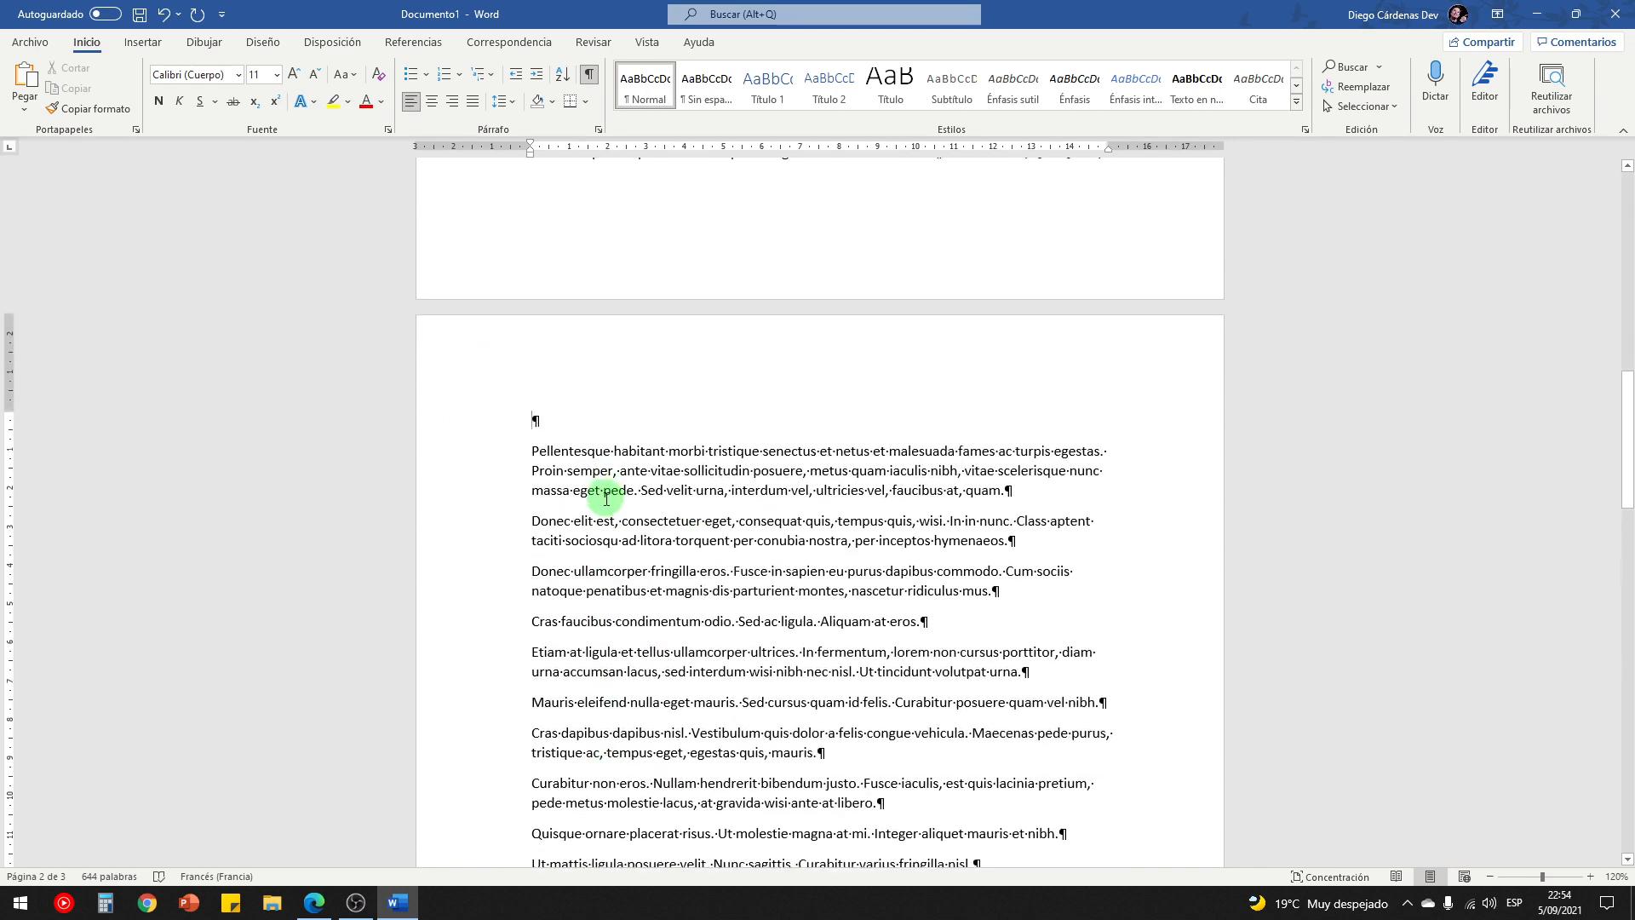
pyautogui.scroll(2, 622, 511)
pyautogui.scroll(-4, 591, 427)
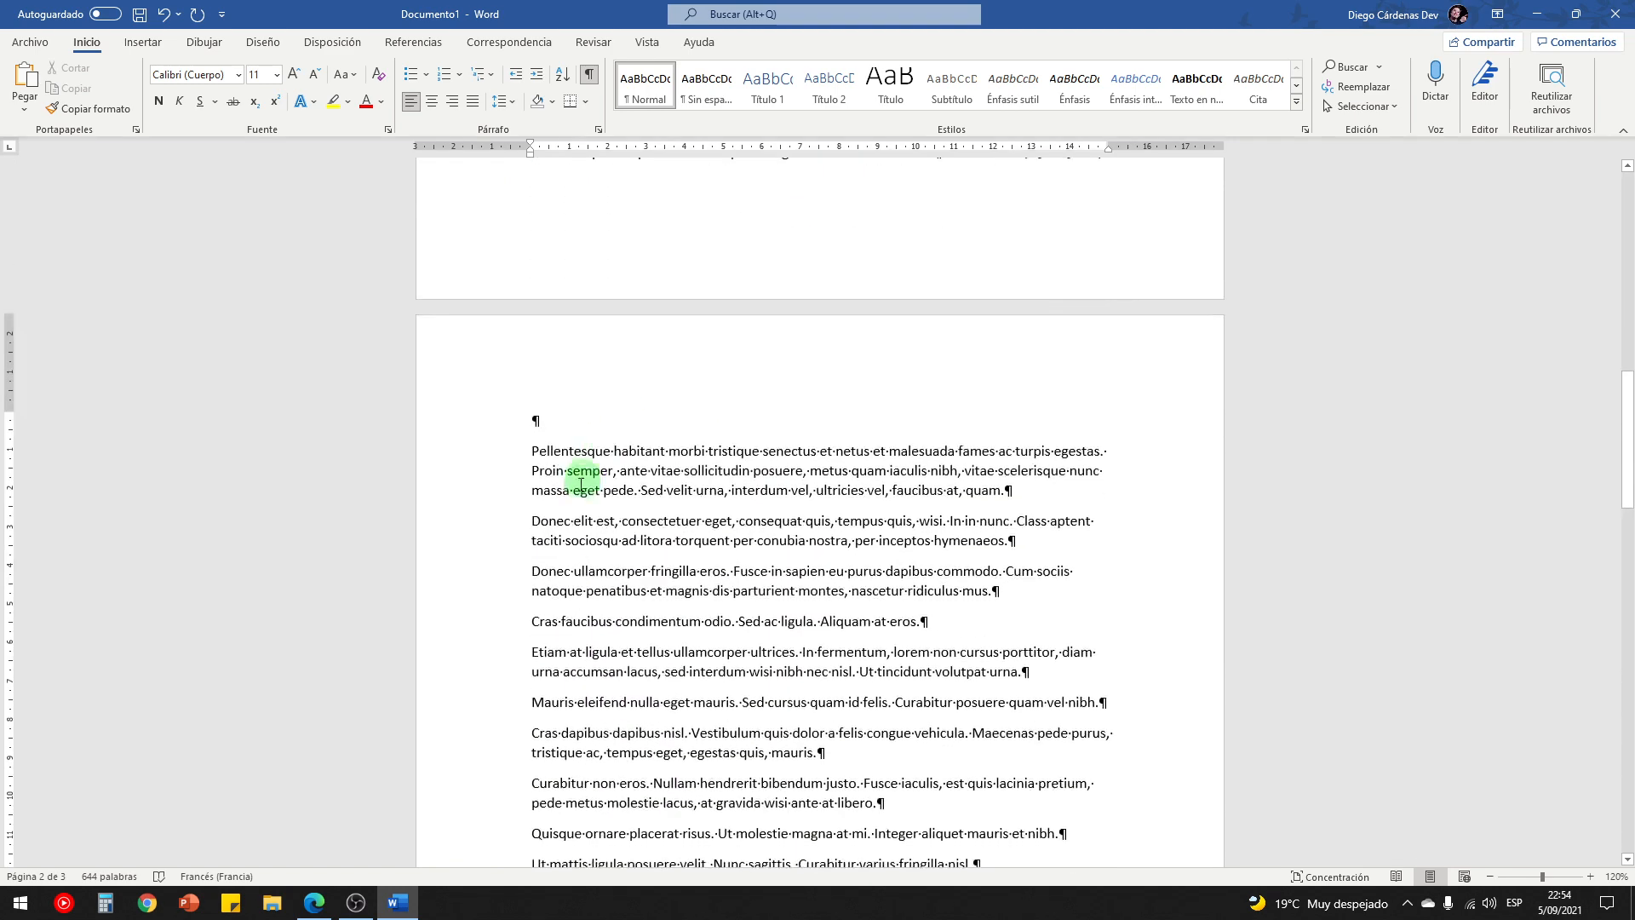
pyautogui.scroll(4, 1033, 503)
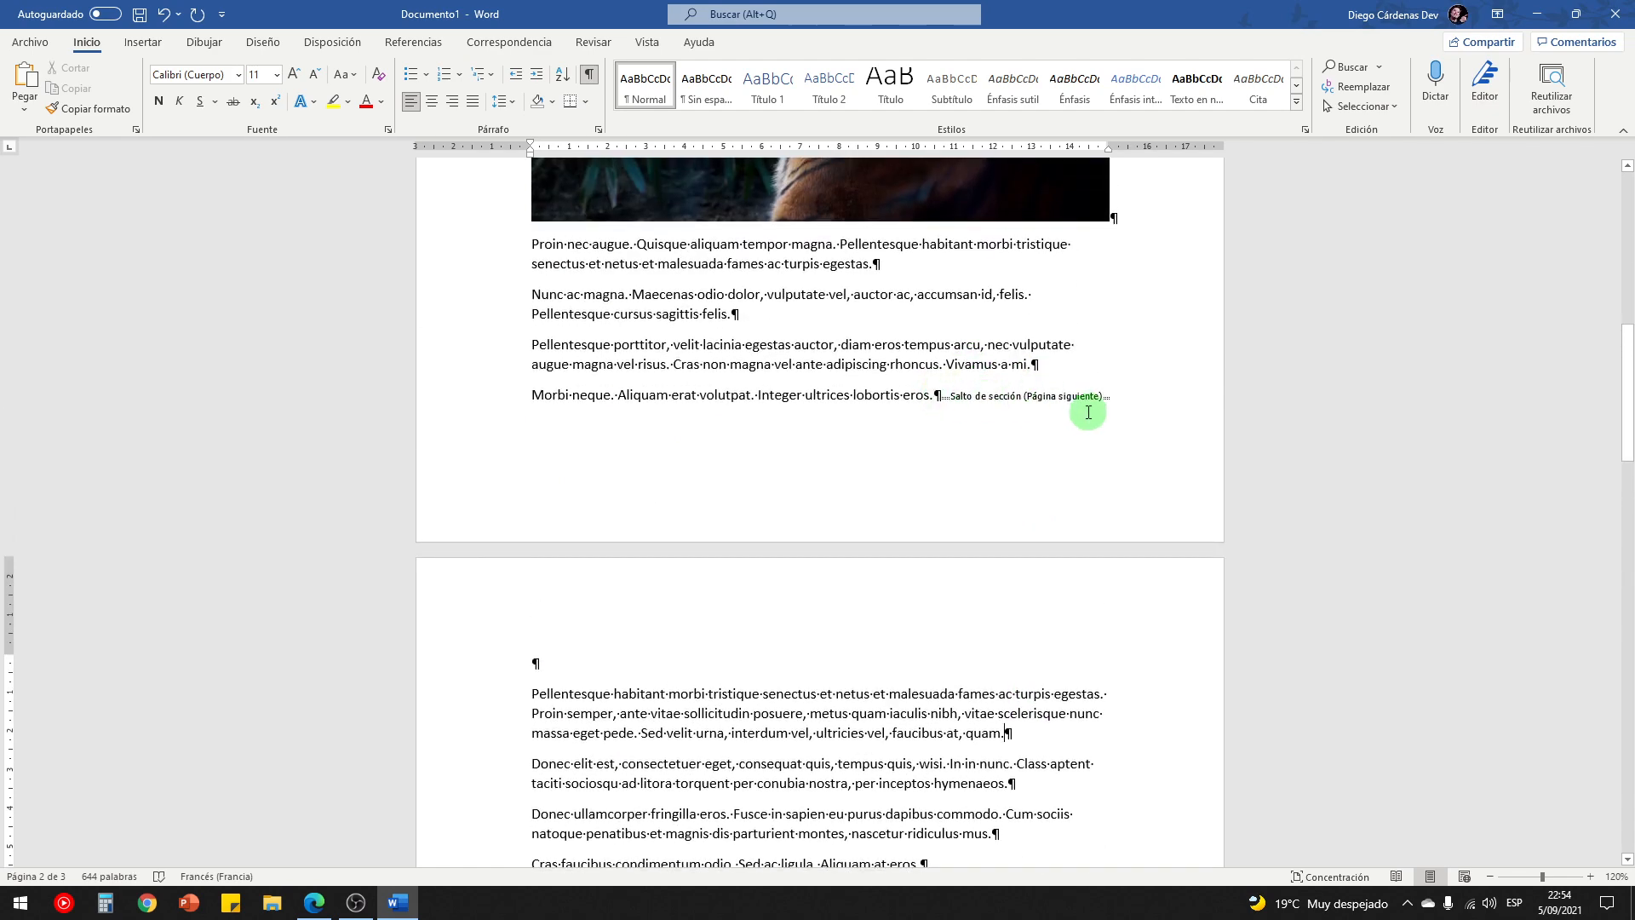
# Step: Set the paper size to A3 for the section starting on the second page, applying it to "Esta sección" only
pyautogui.scroll(-4, 1088, 412)
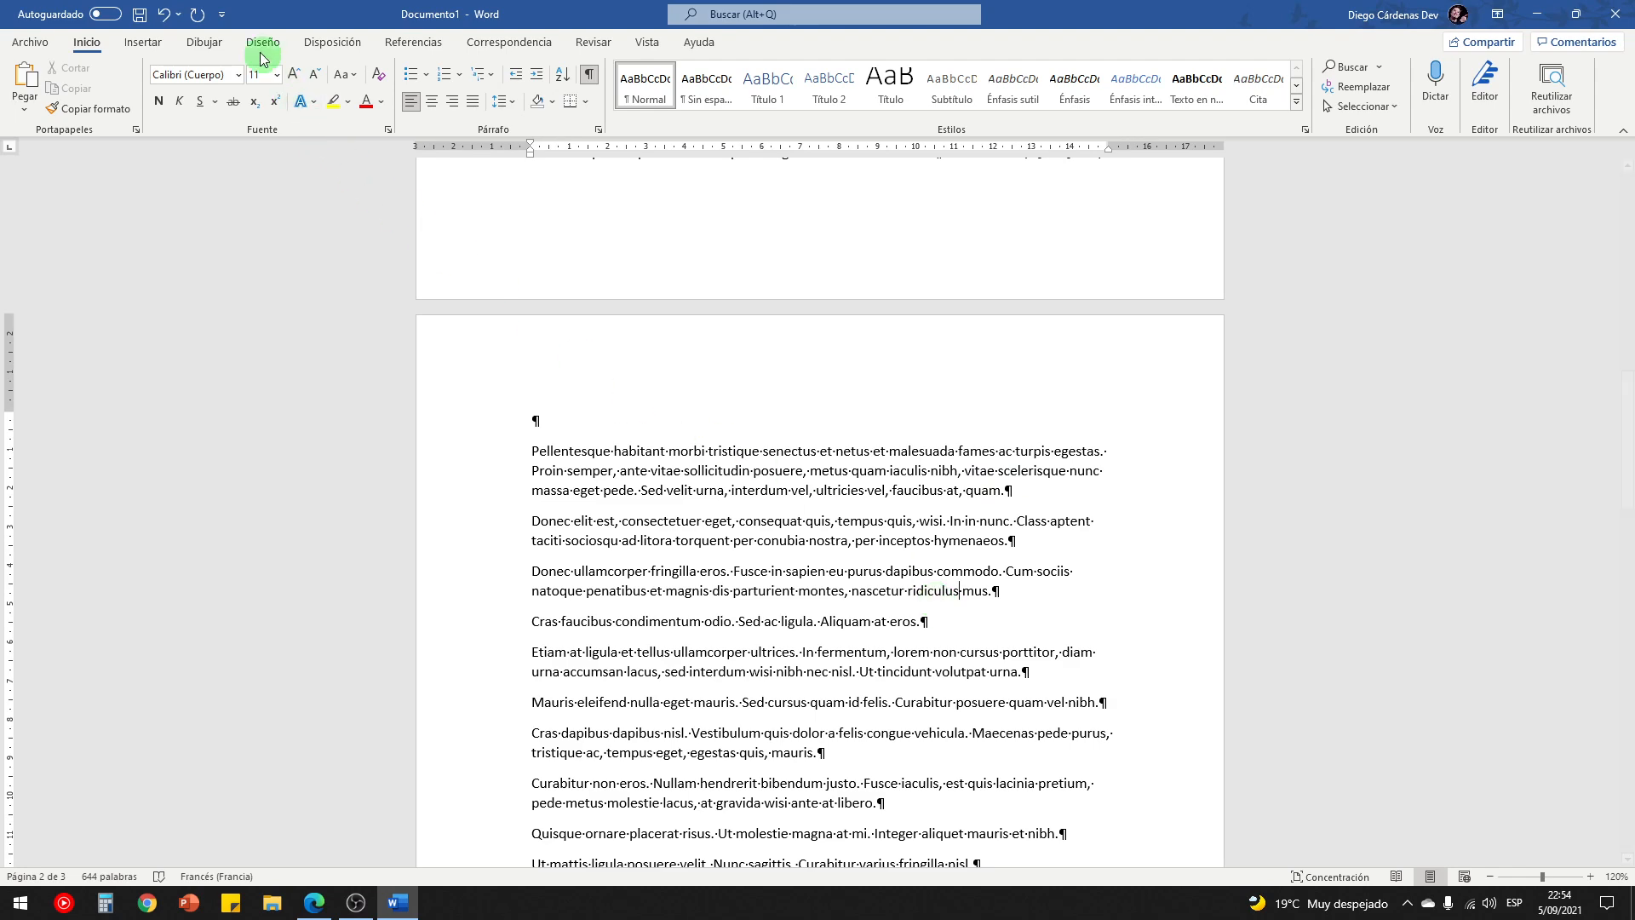
pyautogui.click(321, 43)
pyautogui.click(315, 129)
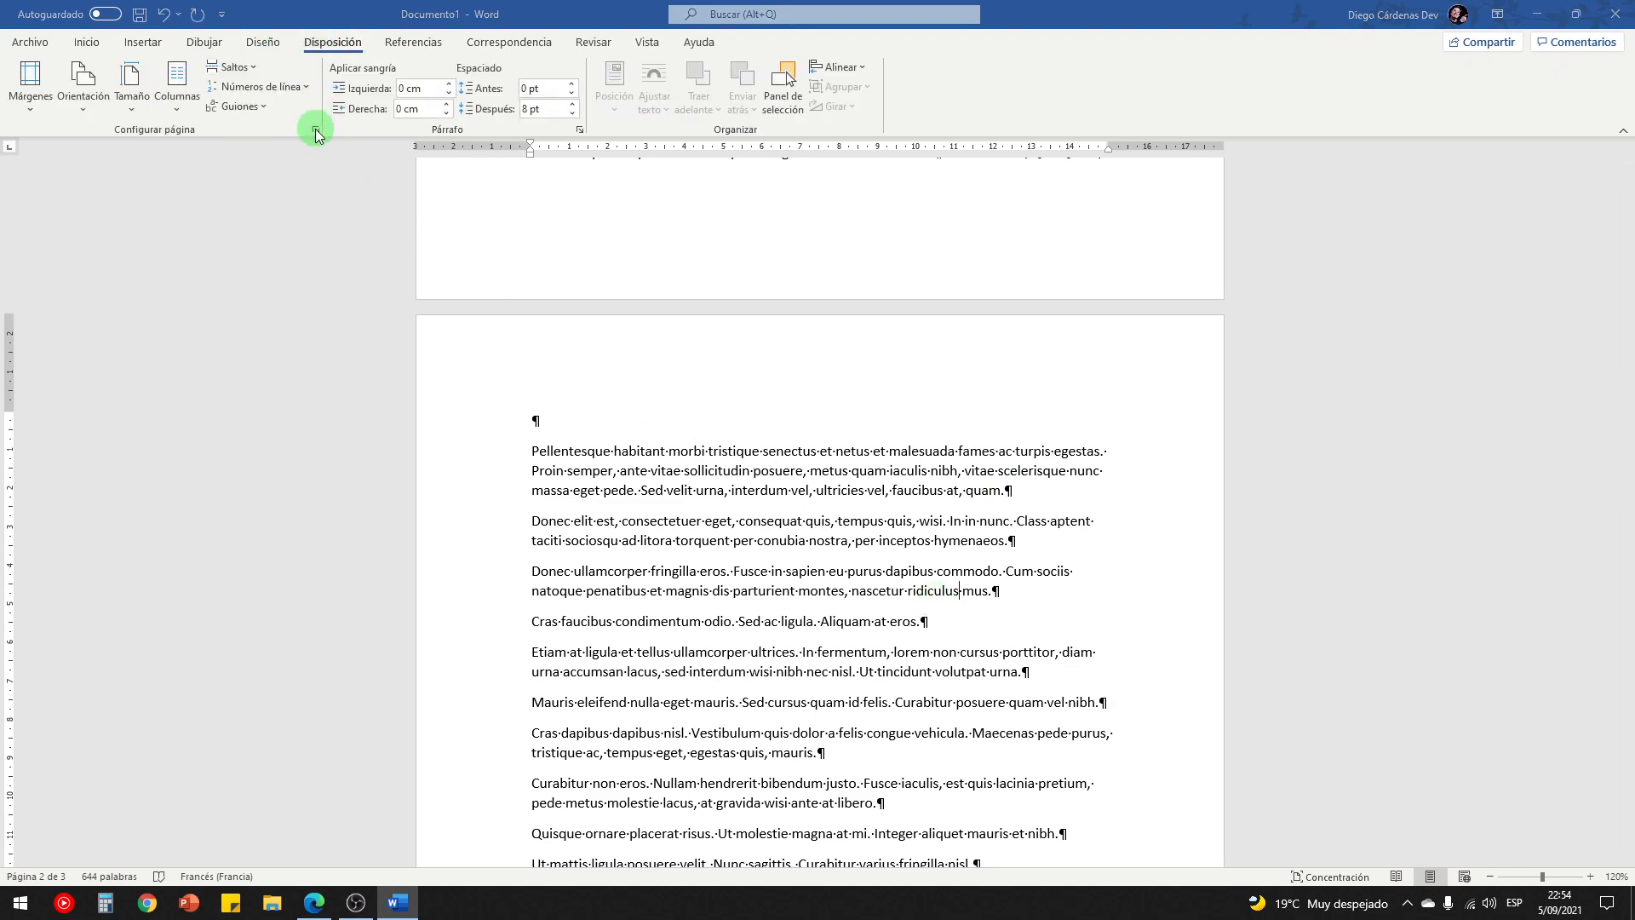
pyautogui.click(716, 281)
pyautogui.press('Up')
pyautogui.press('Return')
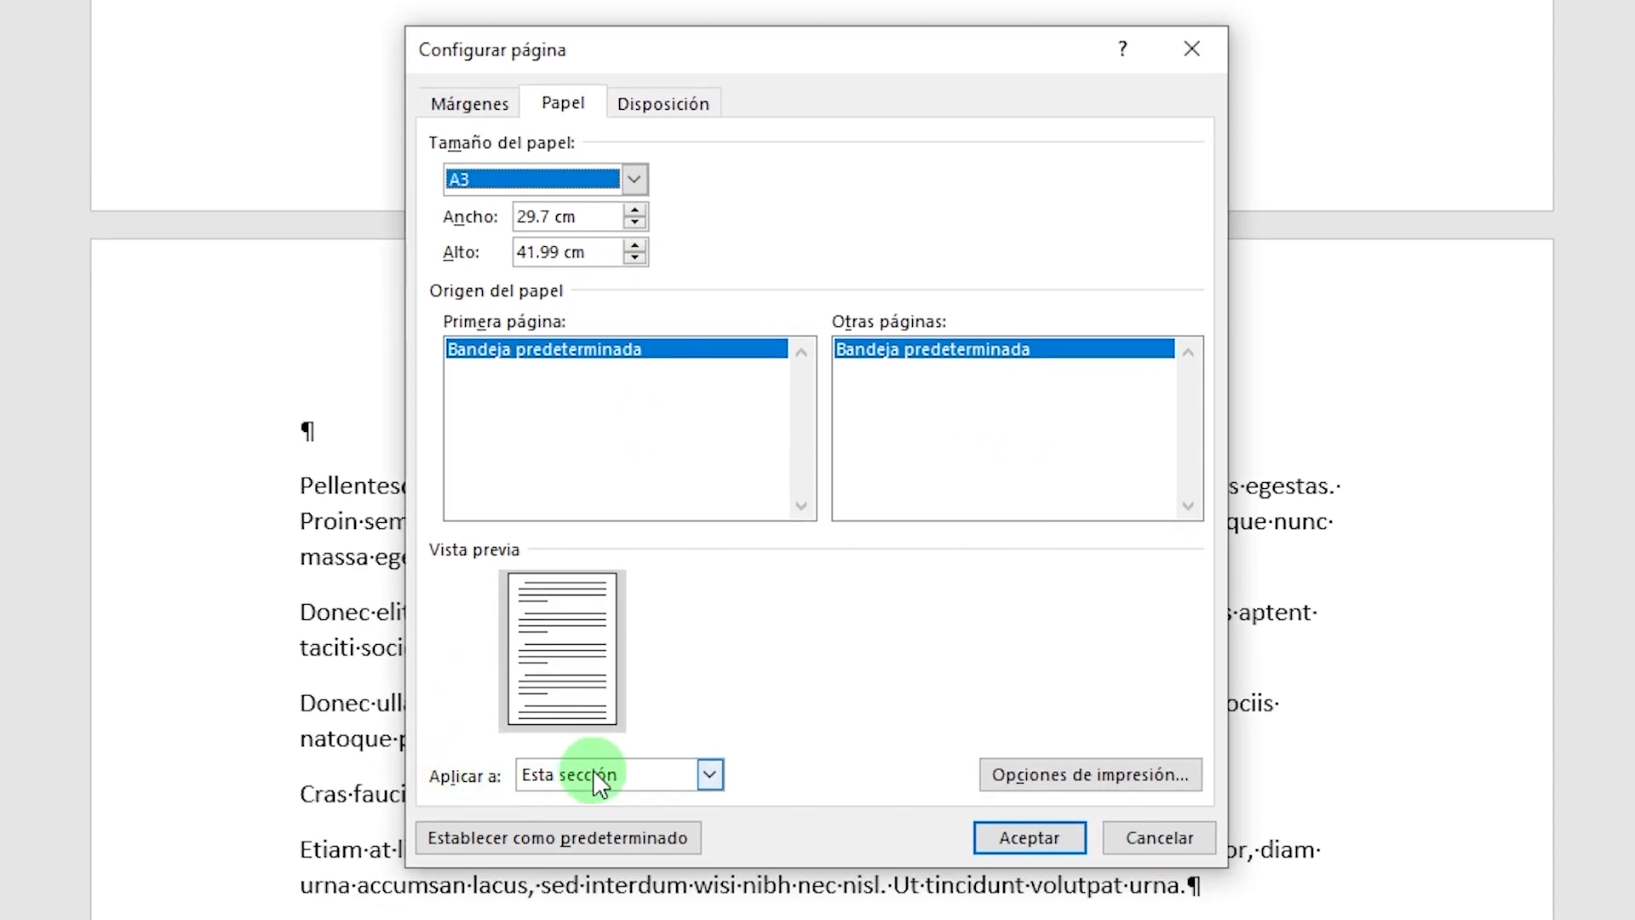
pyautogui.click(710, 773)
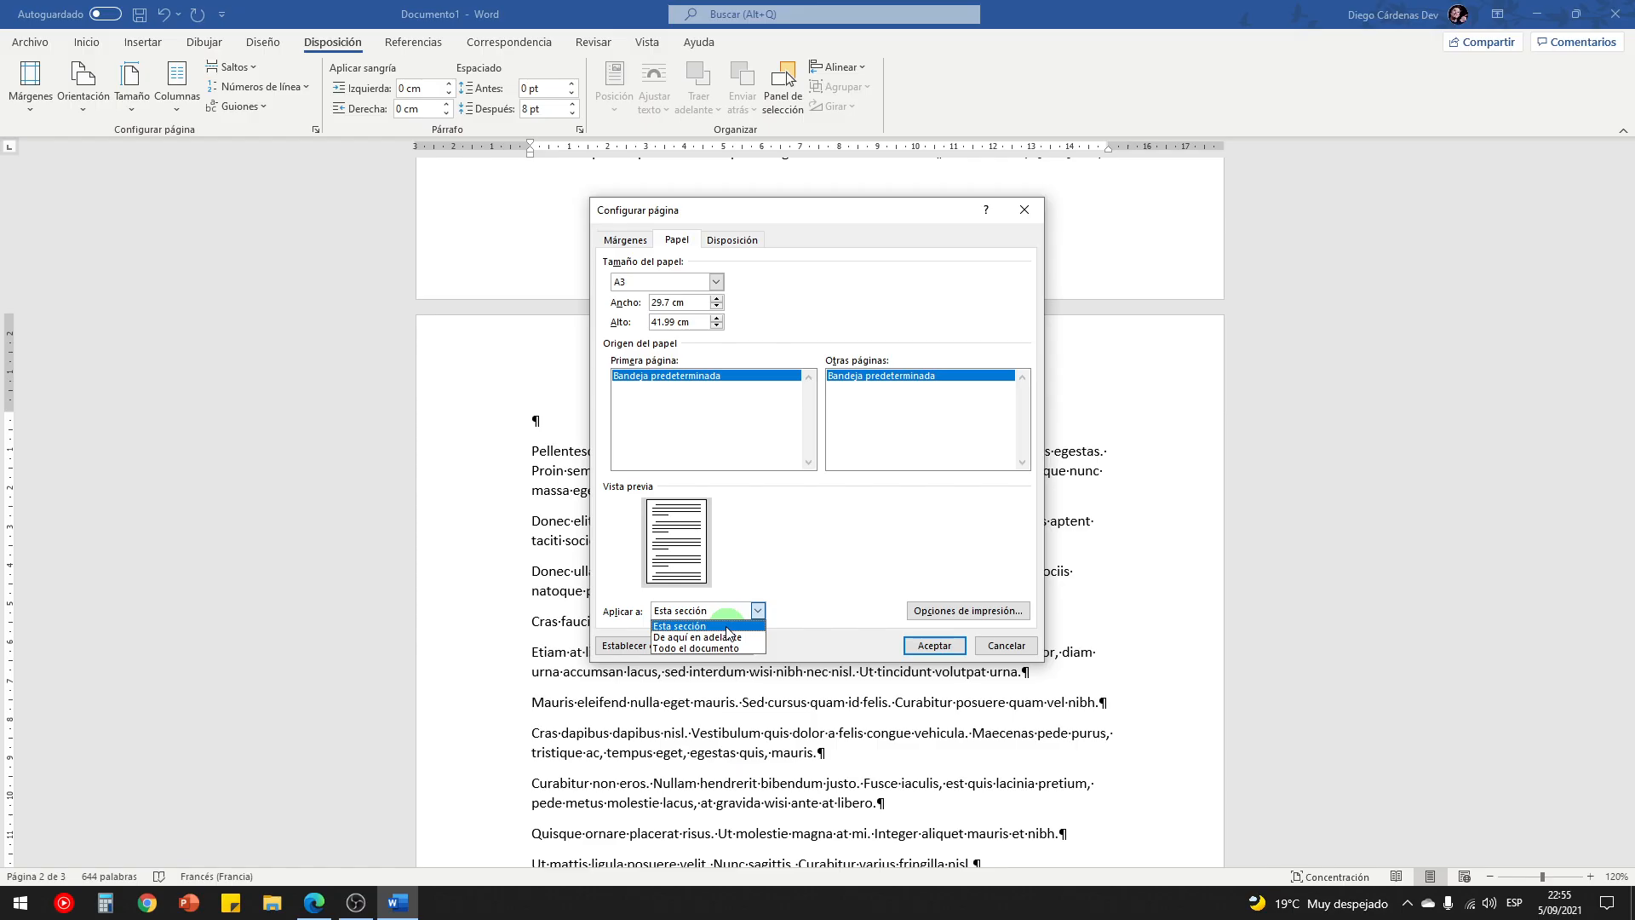
pyautogui.click(690, 627)
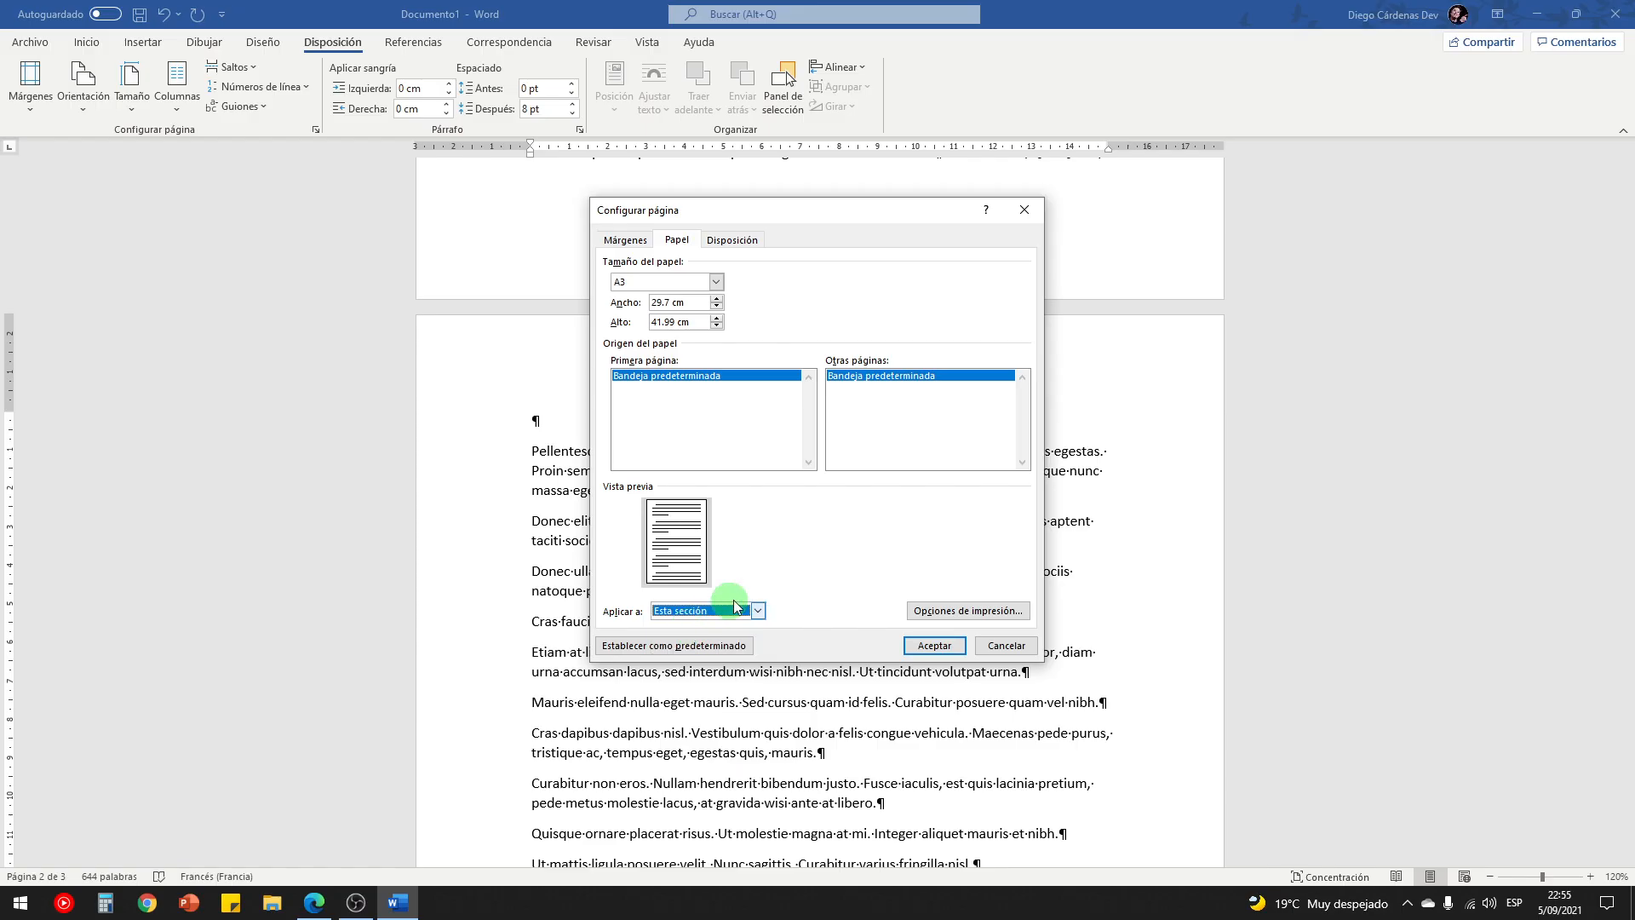
pyautogui.click(935, 645)
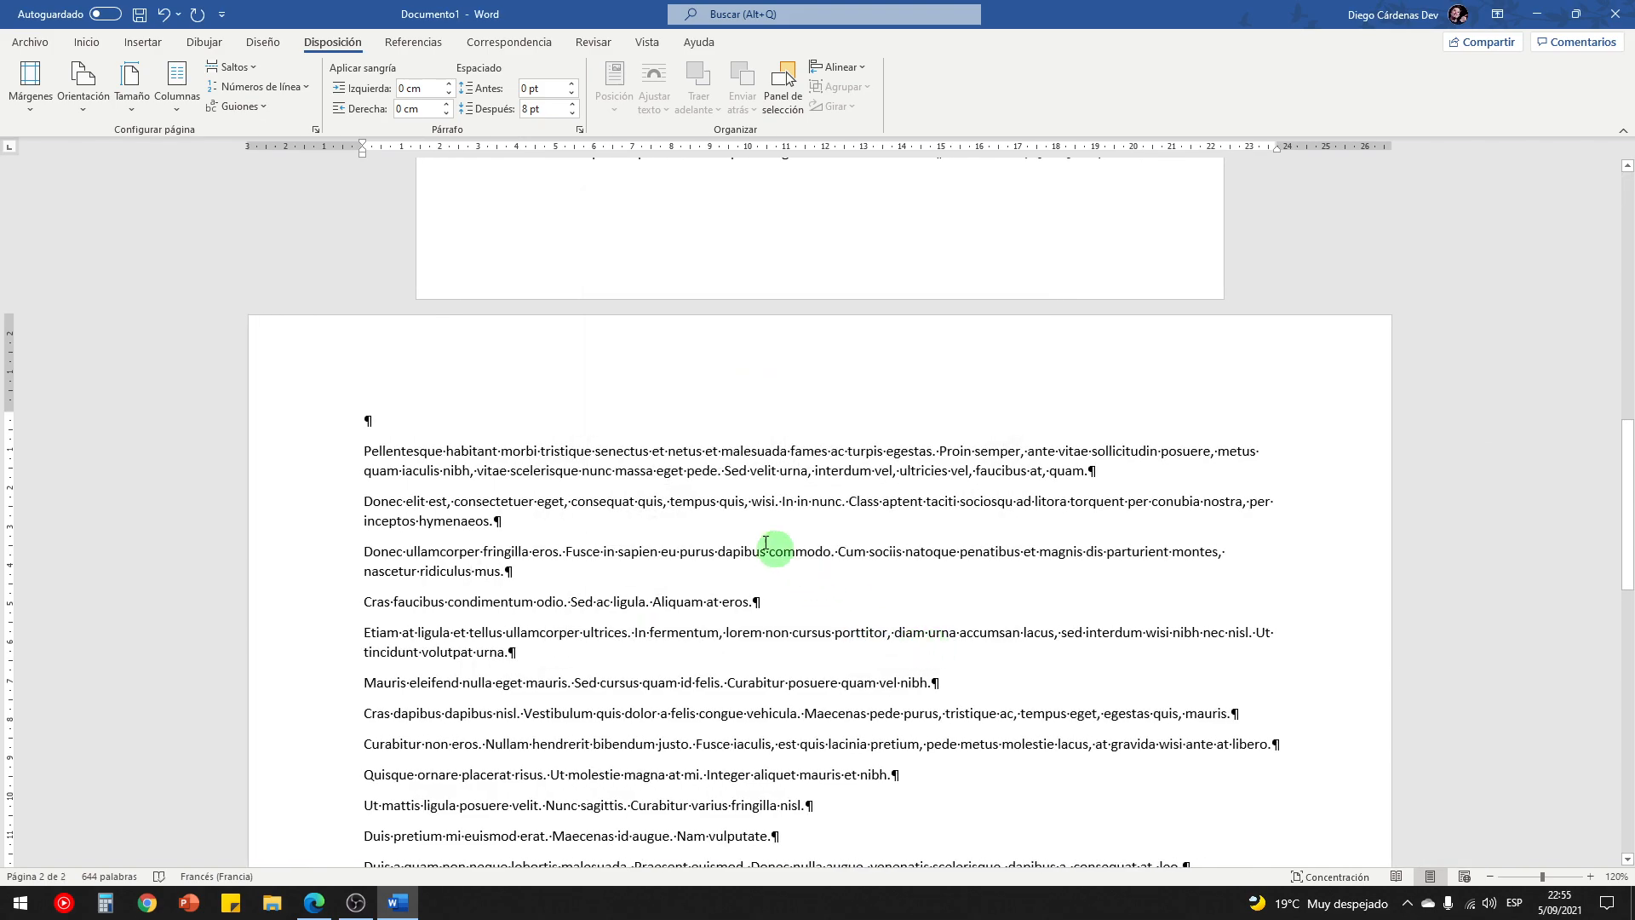
# Step: Compare the sizes of the two pages and review the paper settings of the second page's section
pyautogui.keyDown('ctrl'); pyautogui.scroll(-9, 694, 498); pyautogui.keyUp('ctrl')
pyautogui.keyDown('ctrl'); pyautogui.scroll(-2, 694, 495); pyautogui.keyUp('ctrl')
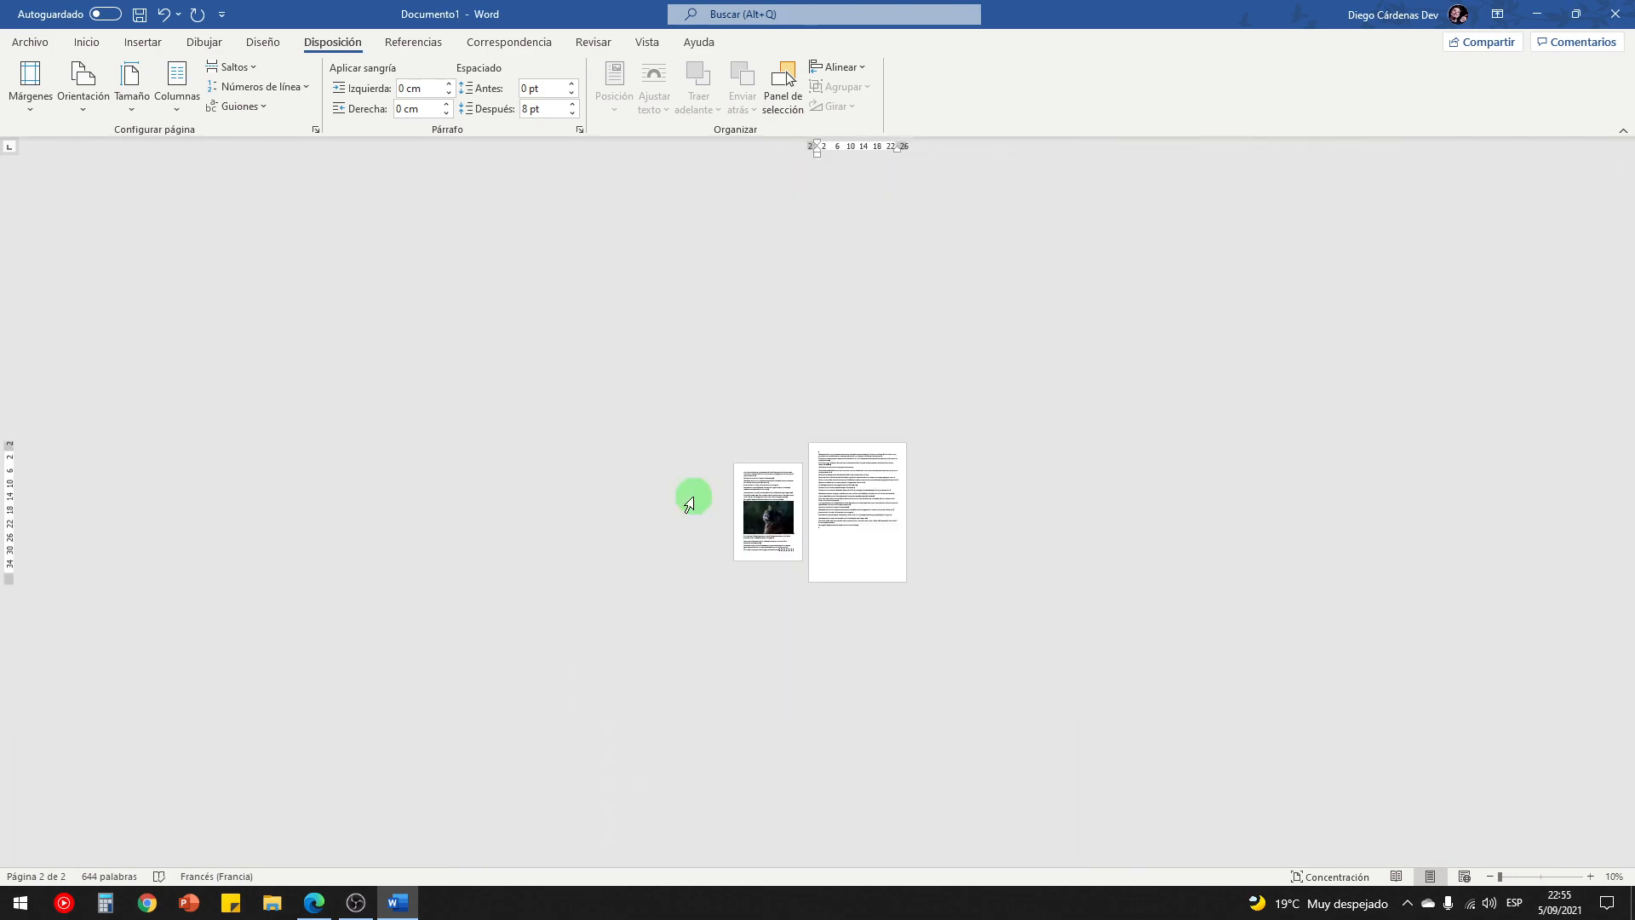
pyautogui.keyDown('ctrl'); pyautogui.scroll(3, 777, 475); pyautogui.keyUp('ctrl')
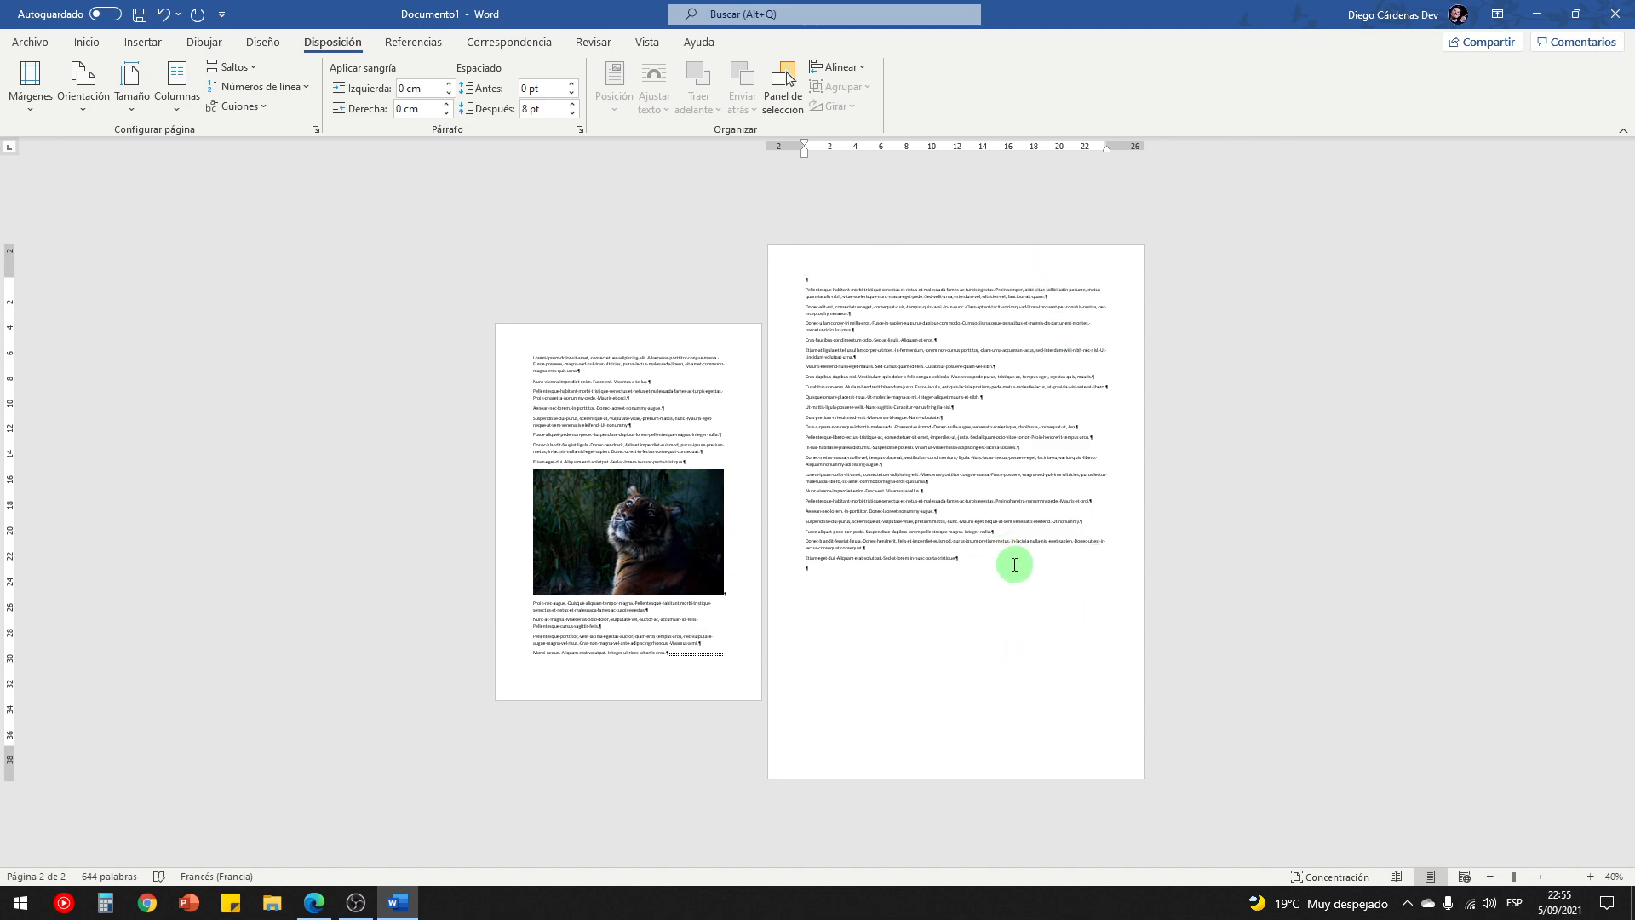
pyautogui.keyDown('ctrl'); pyautogui.scroll(2, 941, 385); pyautogui.keyUp('ctrl')
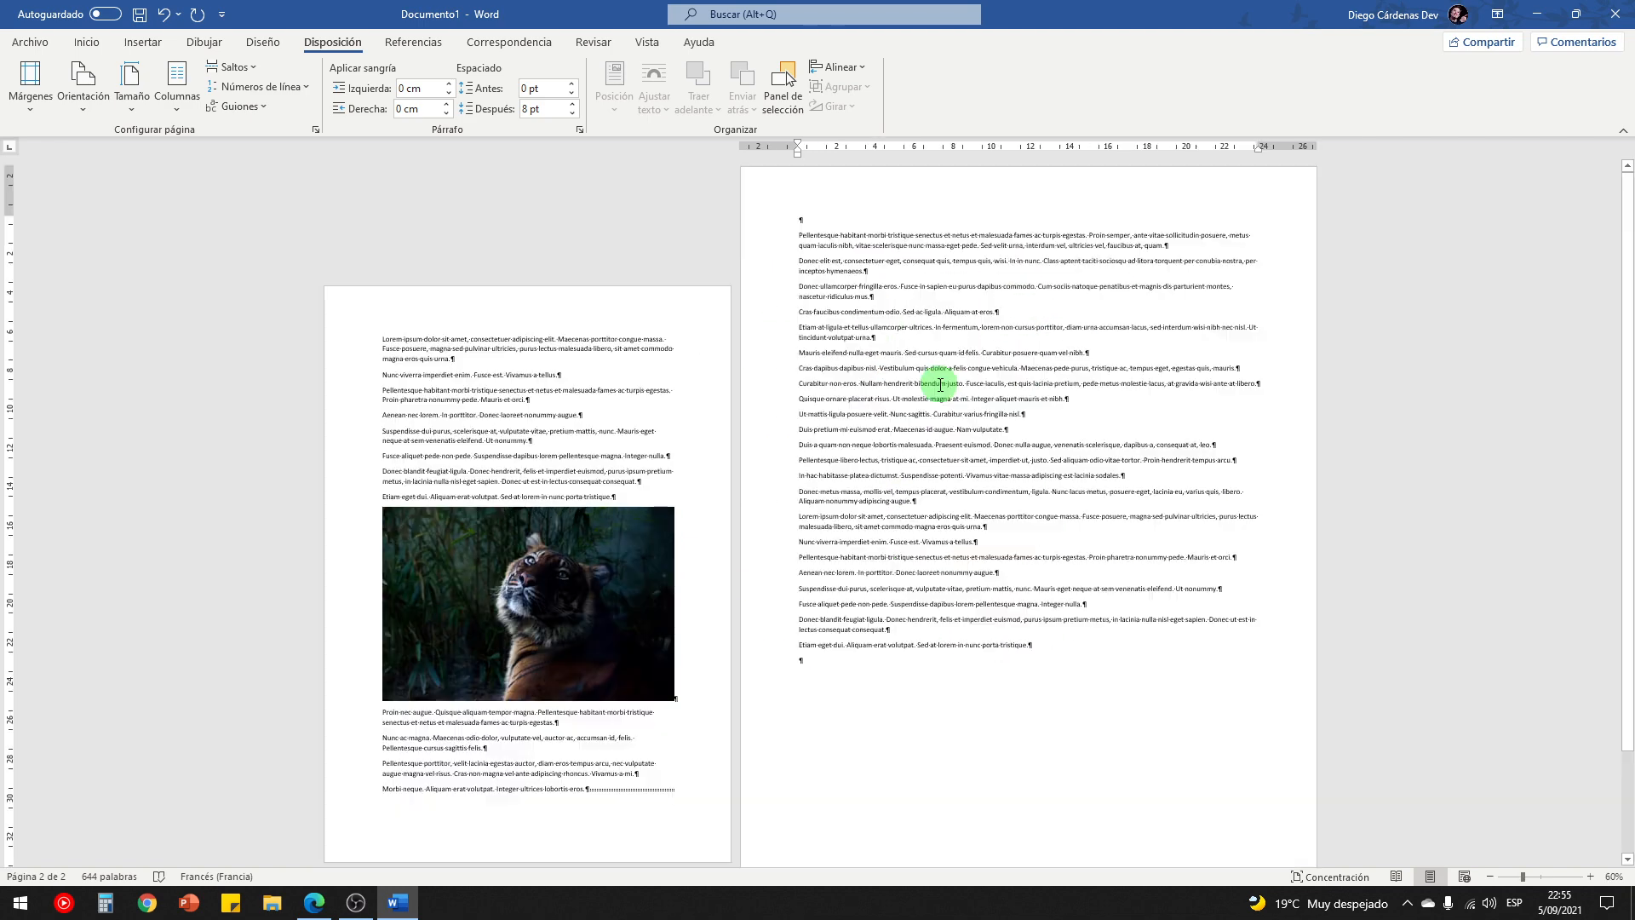
pyautogui.keyDown('ctrl'); pyautogui.scroll(1, 941, 385); pyautogui.keyUp('ctrl')
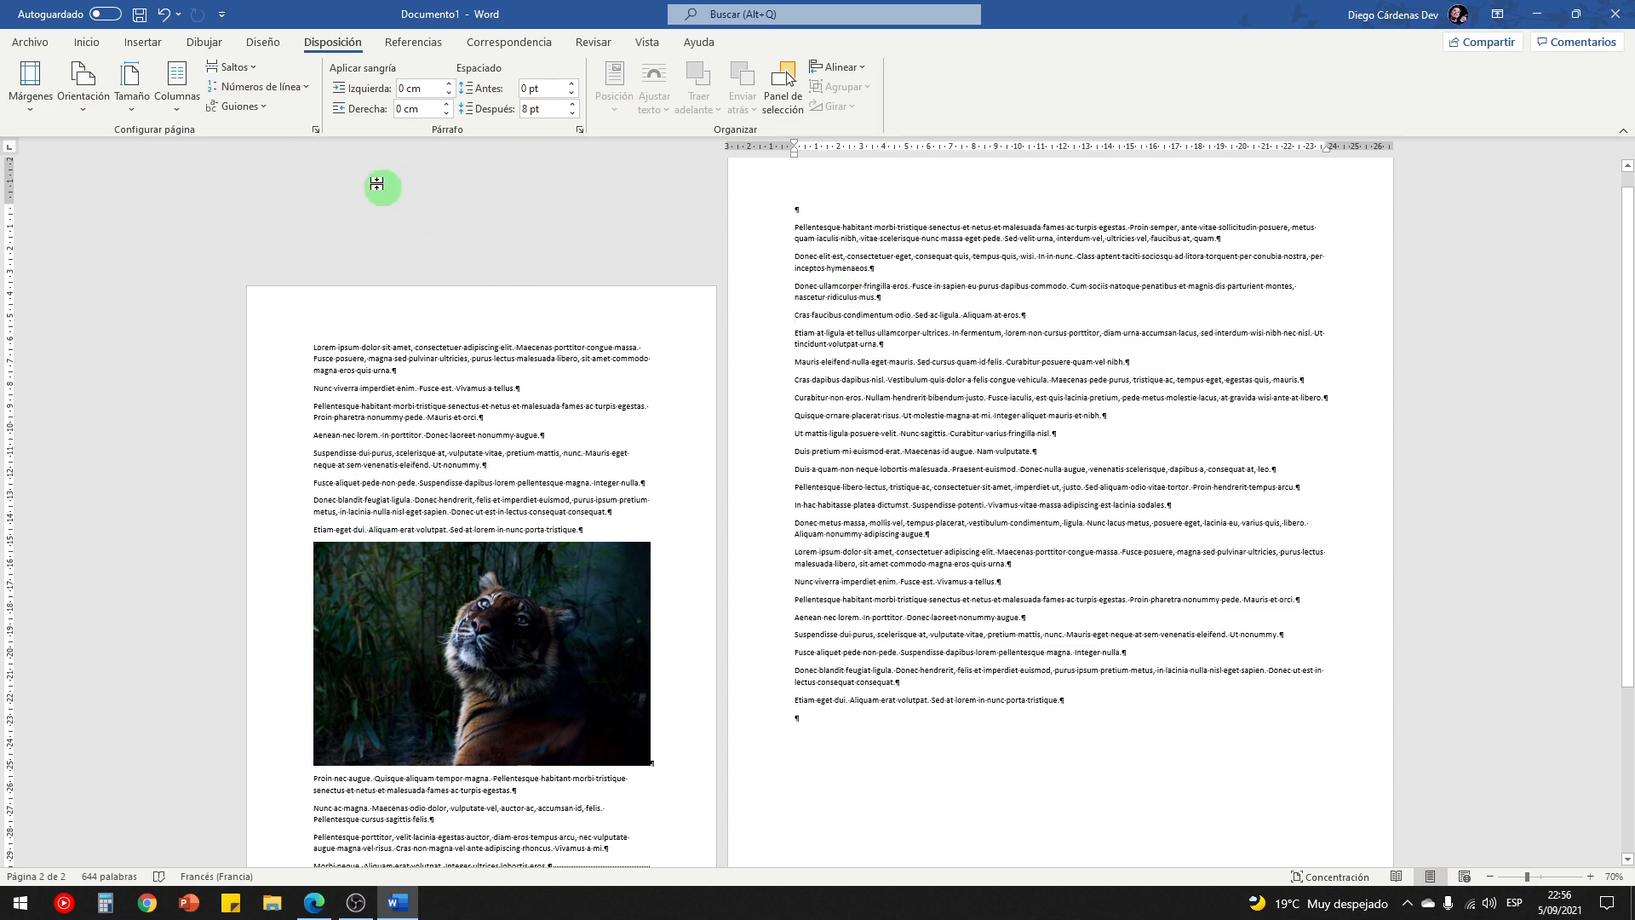
pyautogui.click(315, 130)
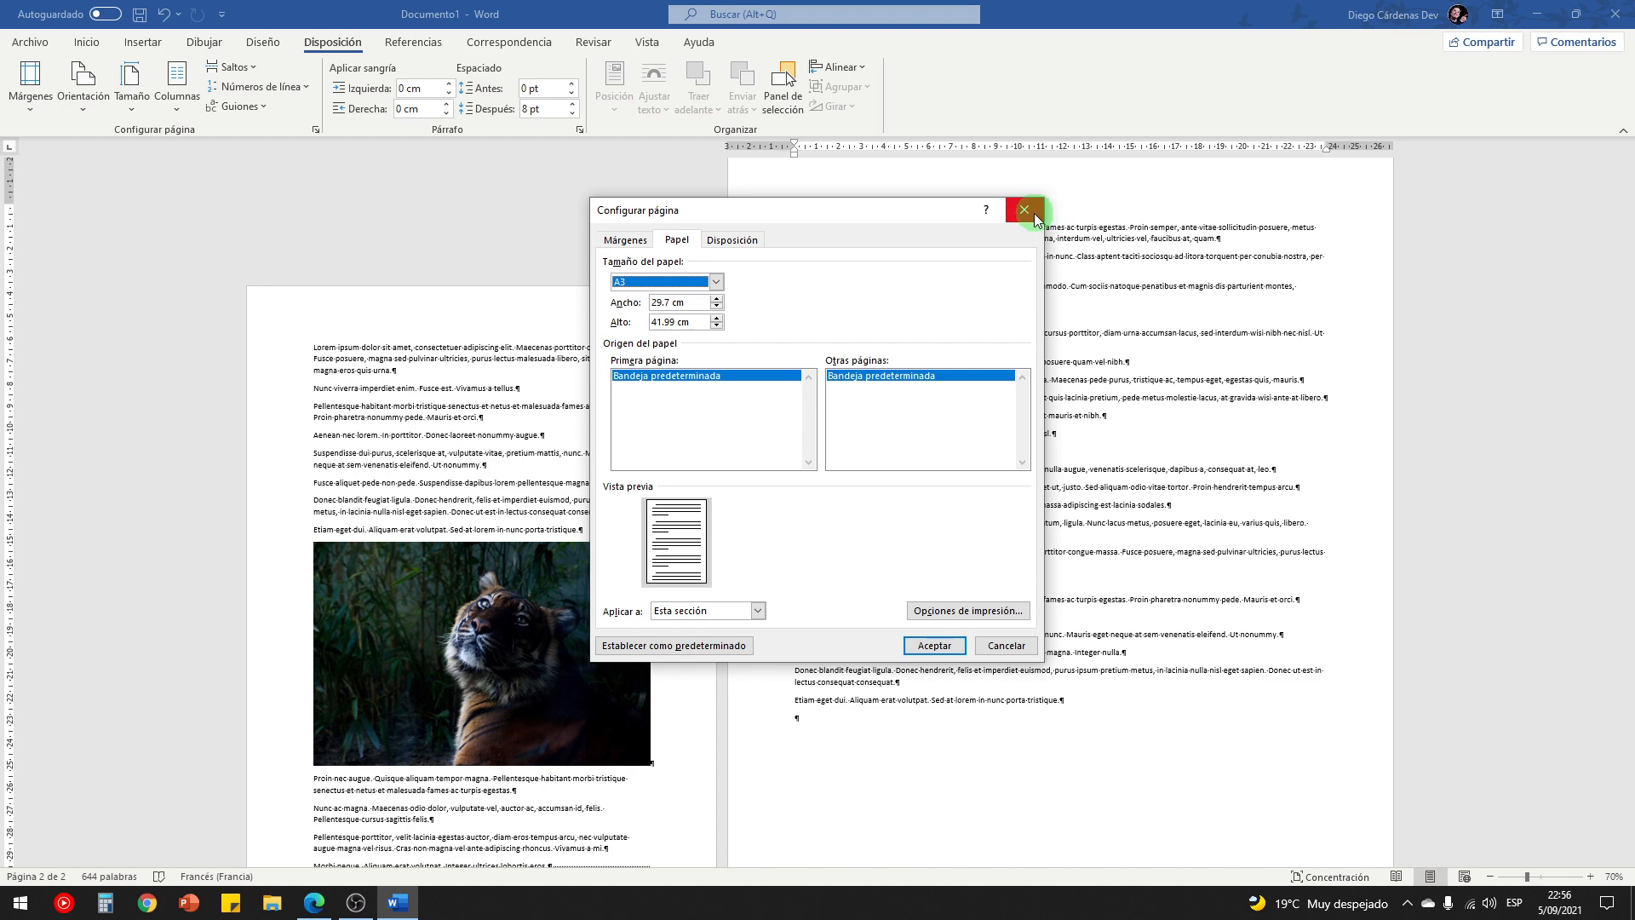
pyautogui.click(935, 645)
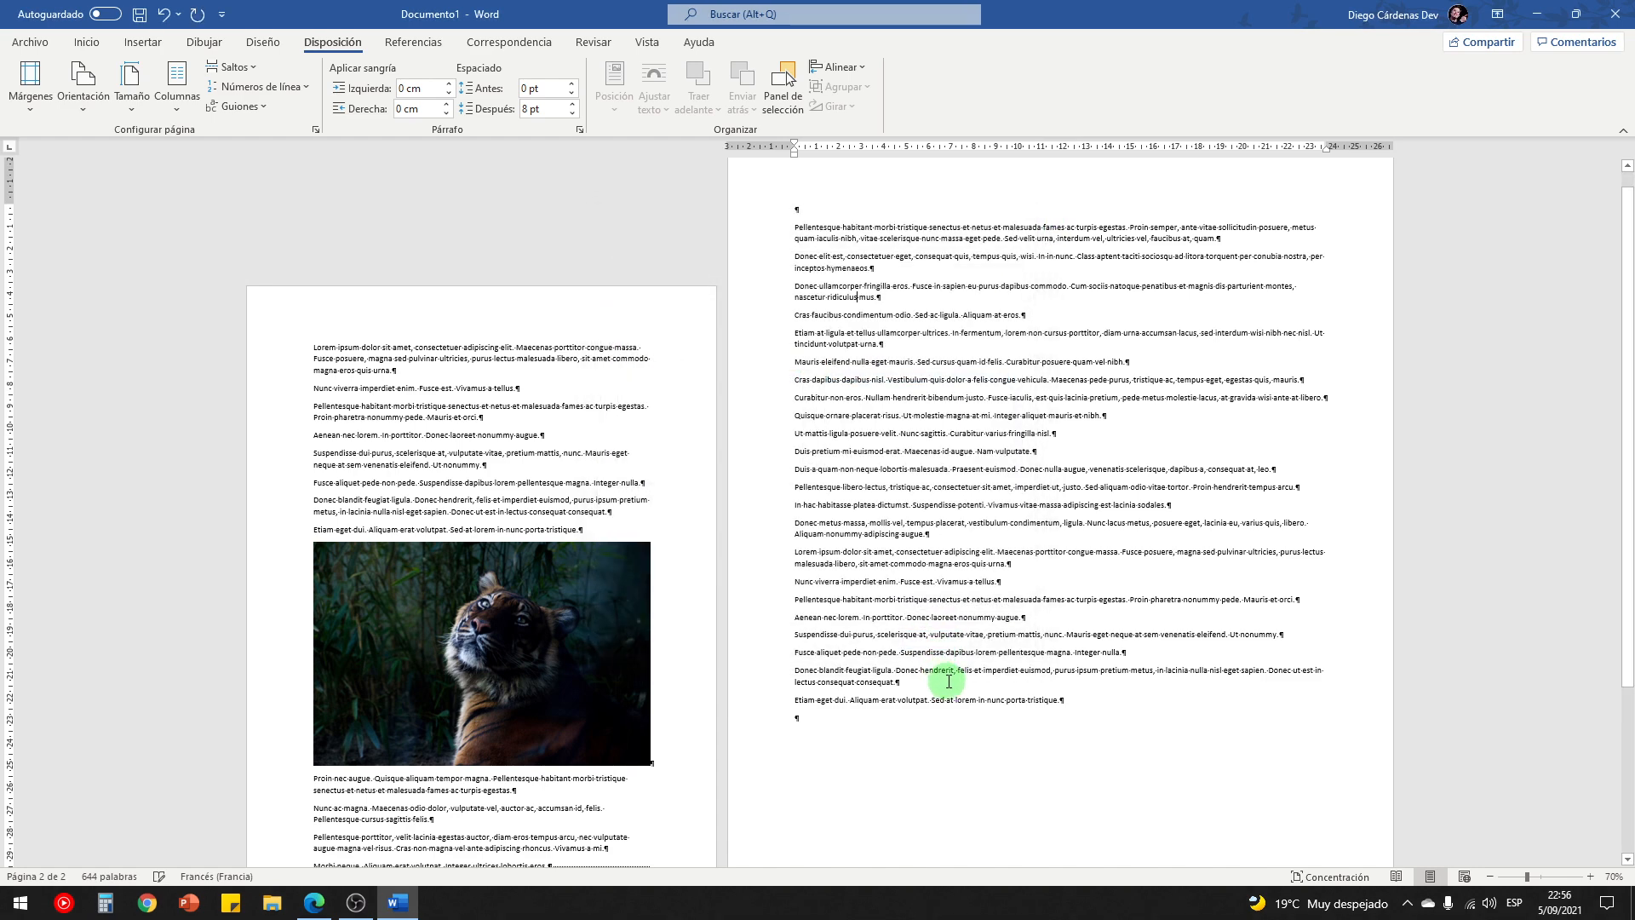